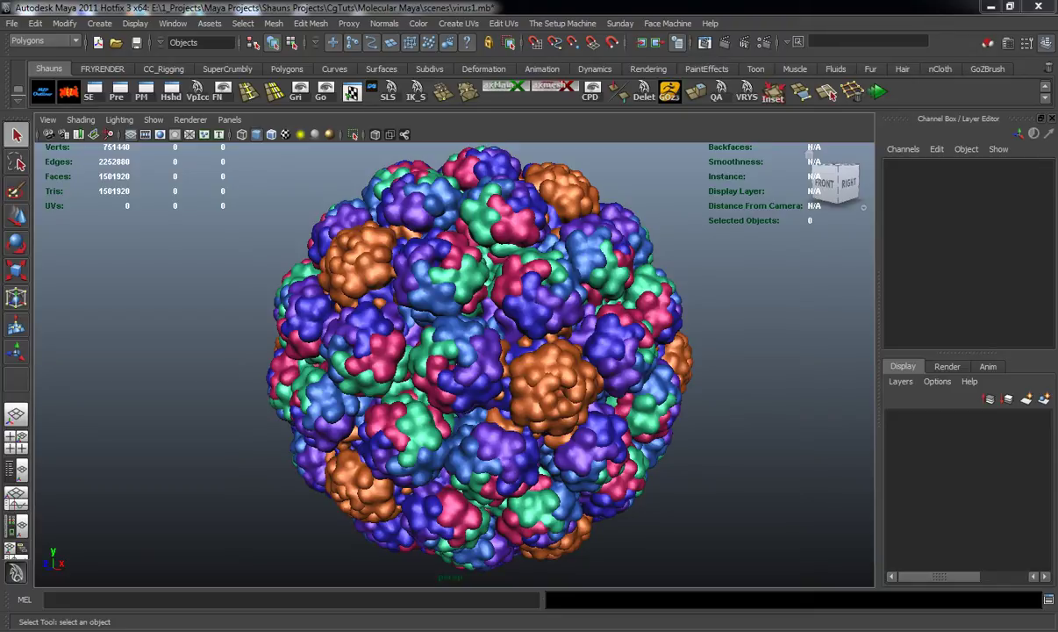
- Examine the complete multicoloured virus model from several sides and distances
right_click_drag(323, 408, 298, 386, "alt")
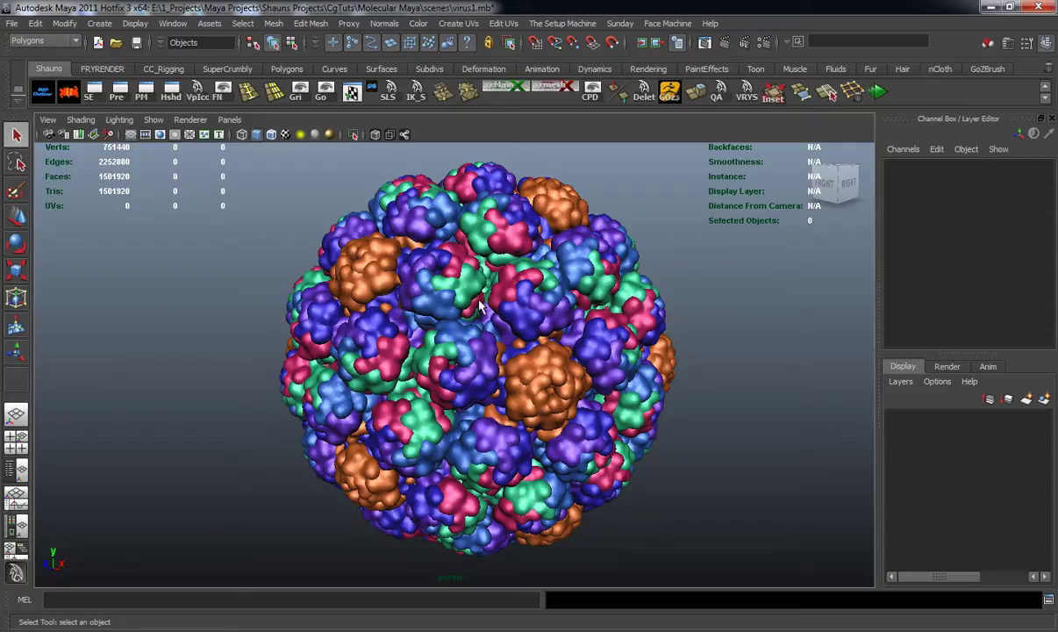
key("w")
mouse_move(370, 352)
left_mouse_down("alt")
mouse_move(338, 364)
mouse_move(410, 349)
mouse_move(430, 319)
mouse_move(355, 338)
left_mouse_up("alt")
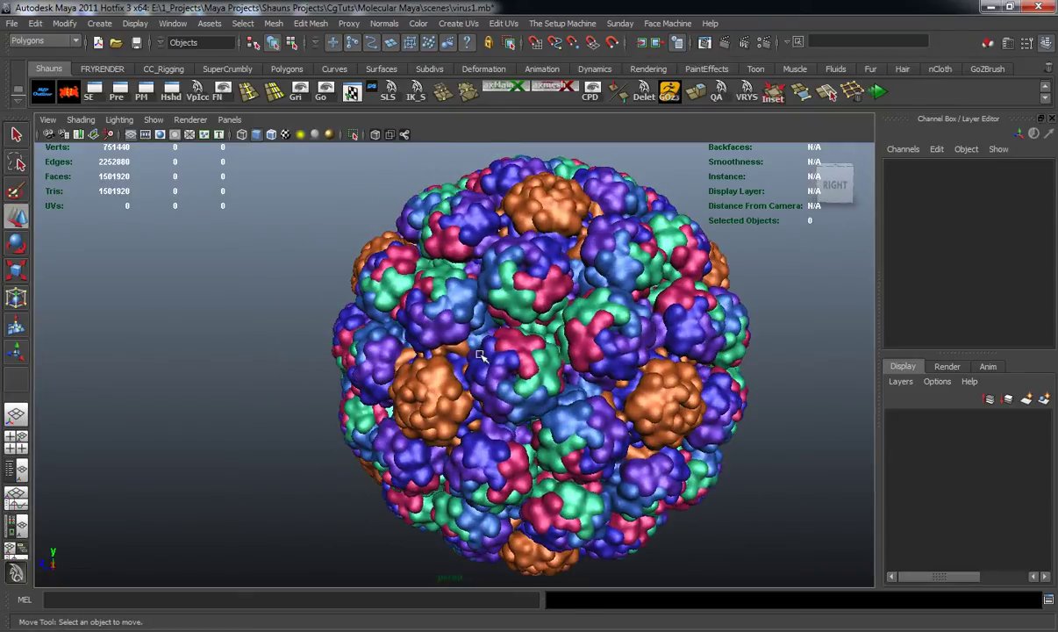
right_click_drag(456, 336, 425, 358, "alt")
middle_click_drag(426, 358, 381, 344, "alt")
left_click_drag(357, 359, 383, 364, "alt")
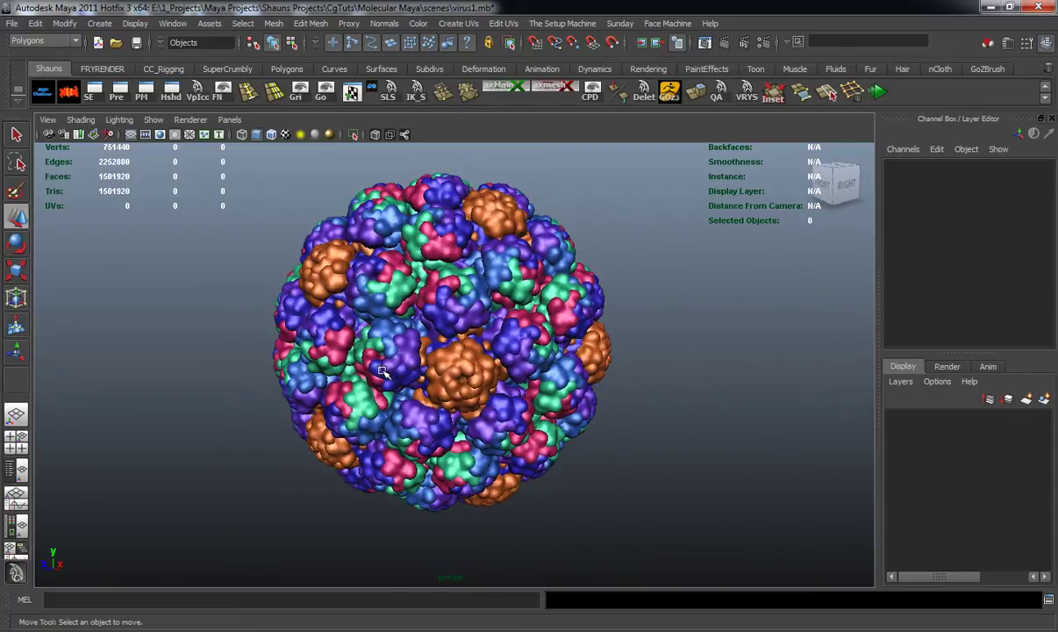
mouse_move(414, 368)
right_mouse_down("alt")
mouse_move(382, 363)
mouse_move(402, 380)
right_mouse_up("alt")
left_click_drag(399, 380, 330, 356, "alt")
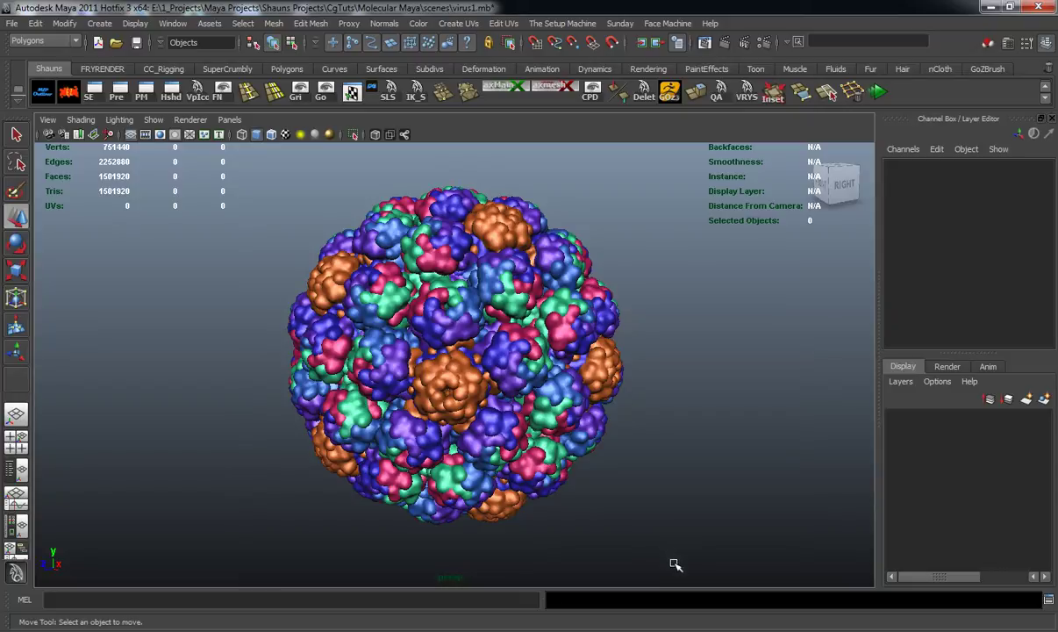
left_click_drag(263, 360, 385, 360, "alt")
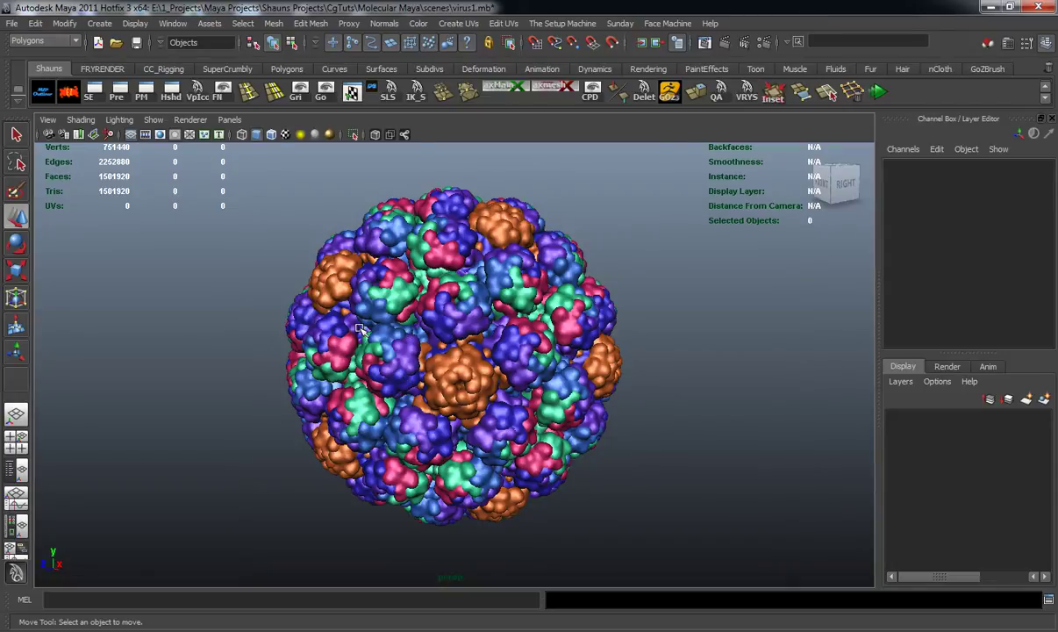
left_click_drag(342, 313, 355, 314, "alt")
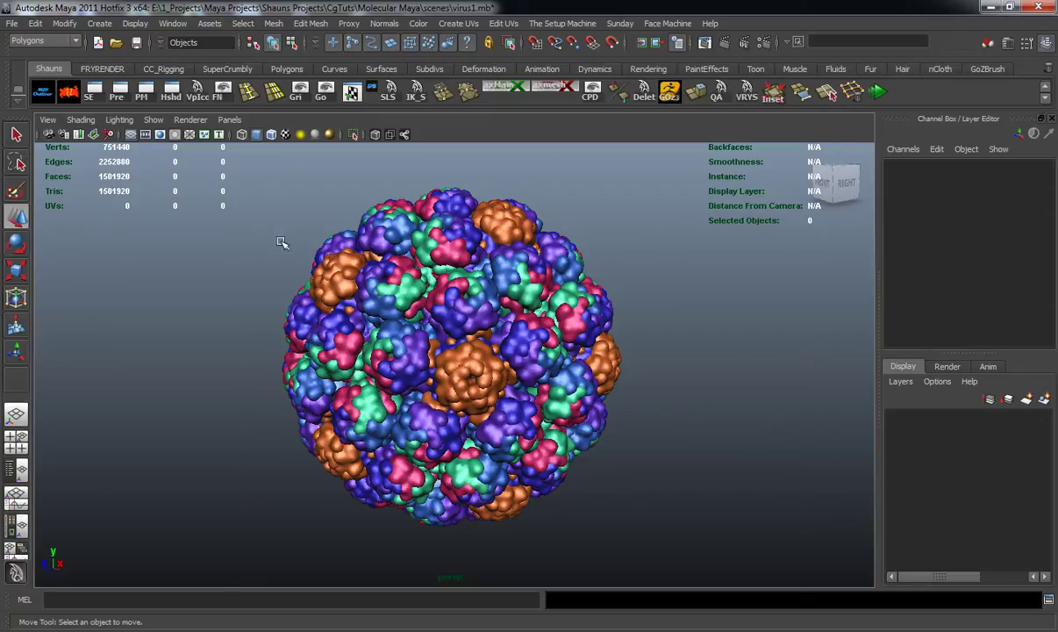
- Select all the virus surfaces and turn off the biological unit's meshes in the mMaya Molecule Editor, with toggling off set to delete units
left_click_drag(284, 243, 654, 559, "alt")
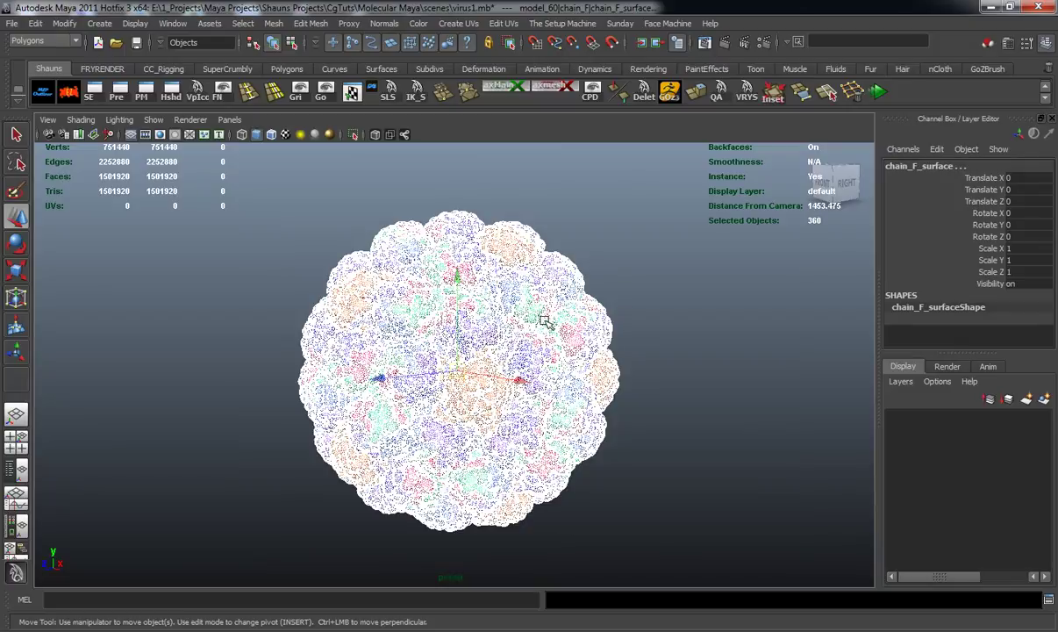
left_click(991, 46)
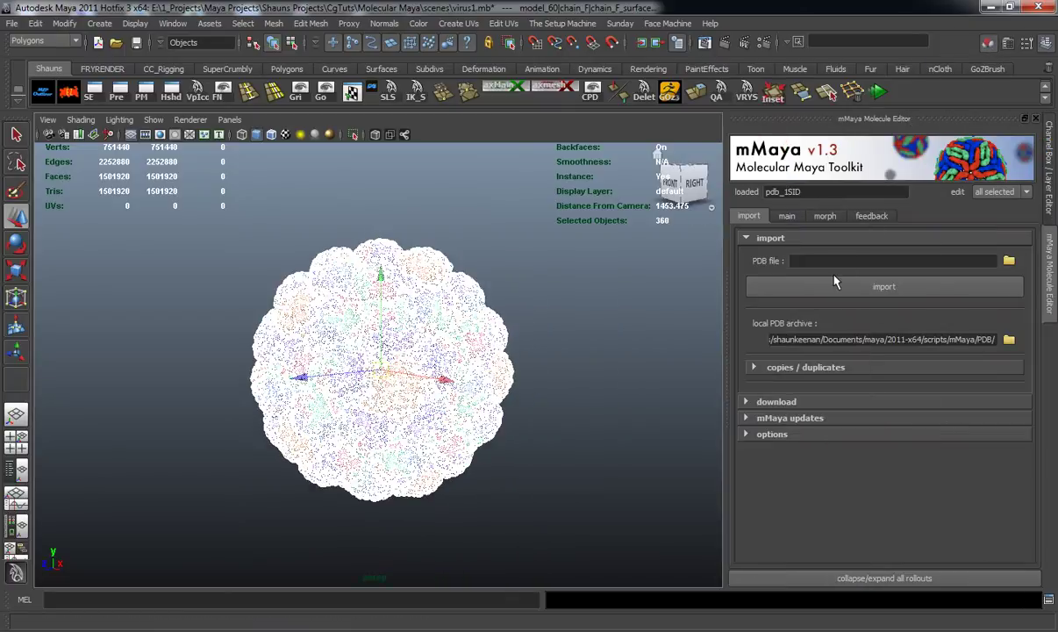
left_click(786, 216)
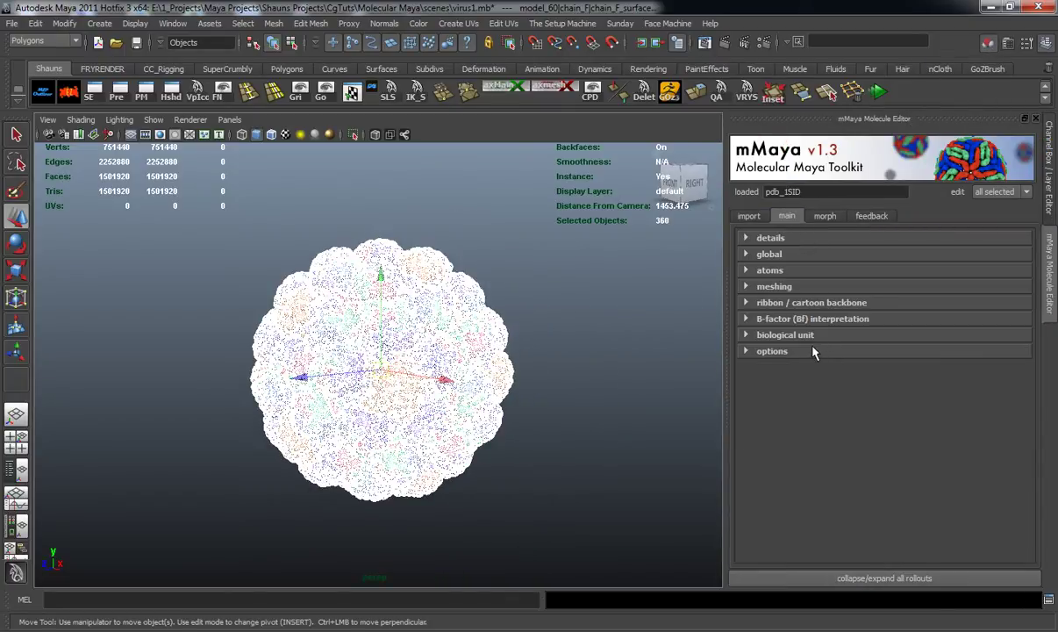
left_click(776, 290)
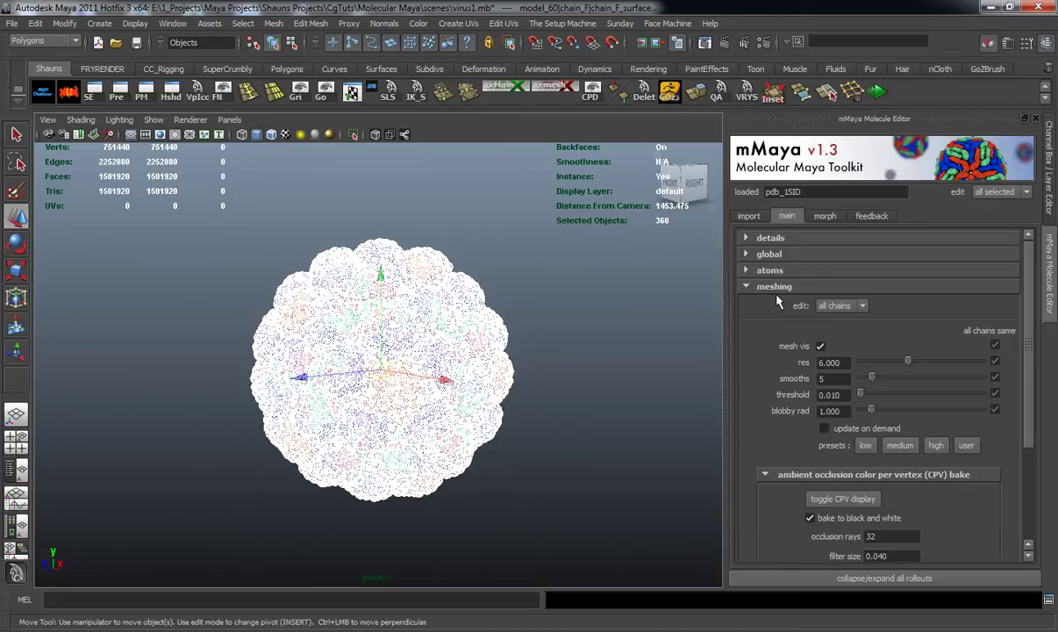
scroll(850, 426, "down", 3)
left_click(811, 541)
scroll(821, 527, "down", 3)
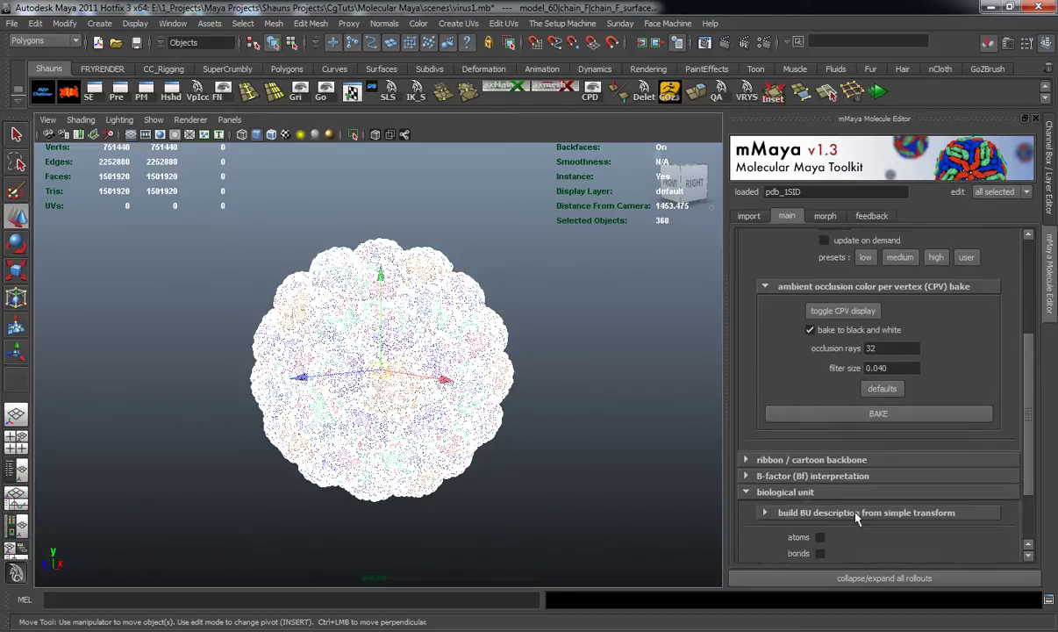
left_click(819, 499)
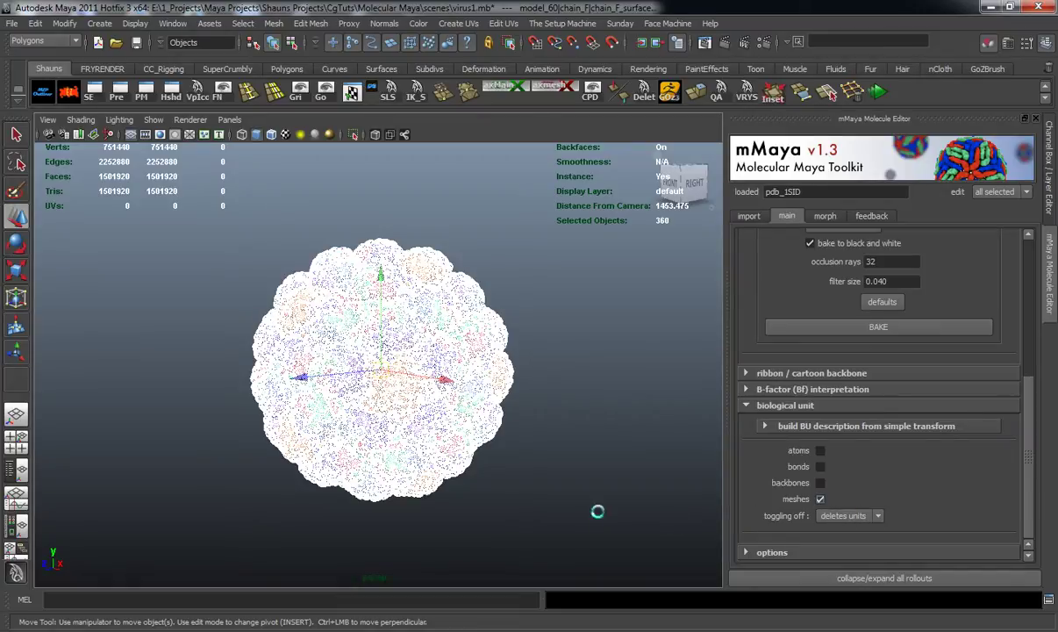
- Close the mMaya Molecule Editor and select the purple chain B surface in the single remaining unit
left_click_drag(413, 487, 483, 475, "alt")
mouse_move(483, 474)
middle_mouse_down("alt")
mouse_move(513, 473)
mouse_move(480, 483)
middle_mouse_up("alt")
scroll(513, 473, "up", 5)
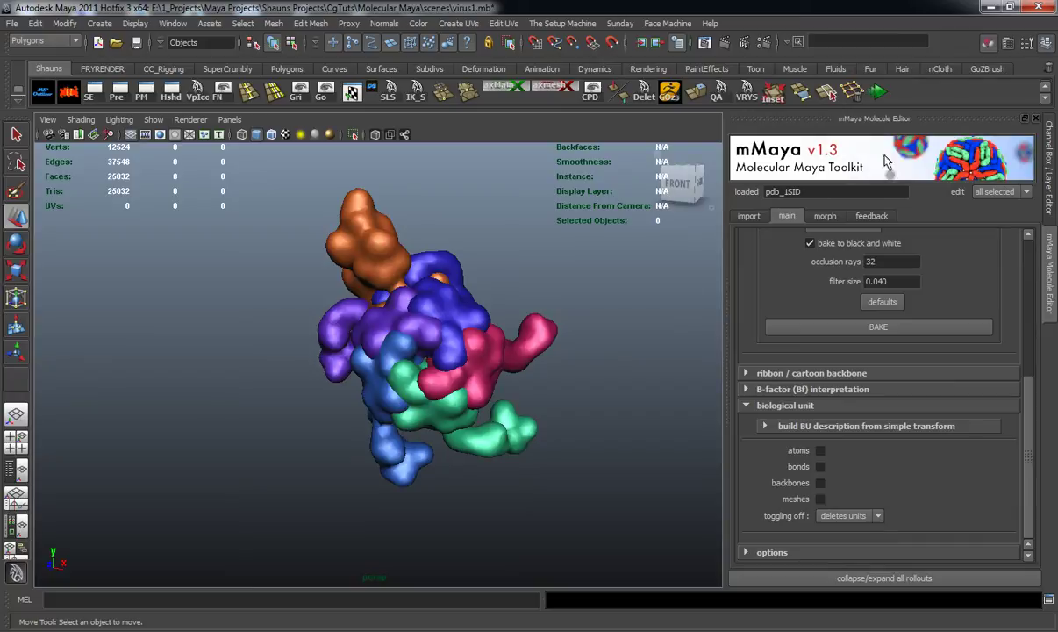
left_click(1036, 119)
left_click_drag(689, 298, 473, 330, "alt")
left_click(411, 327)
scroll(408, 332, "up", 5)
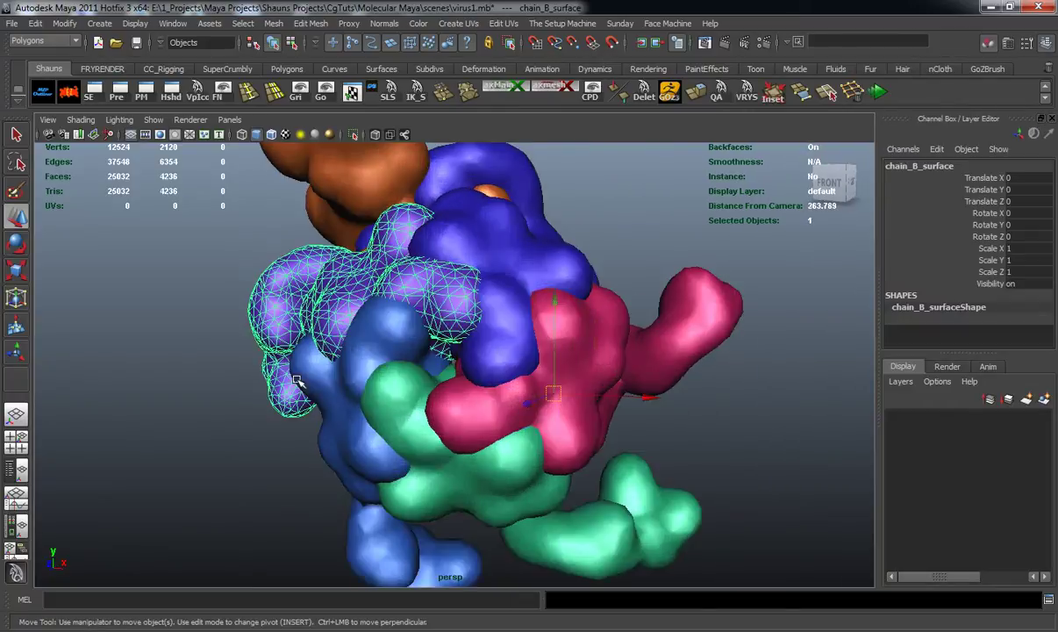
scroll(327, 332, "down", 2)
scroll(346, 349, "down", 1)
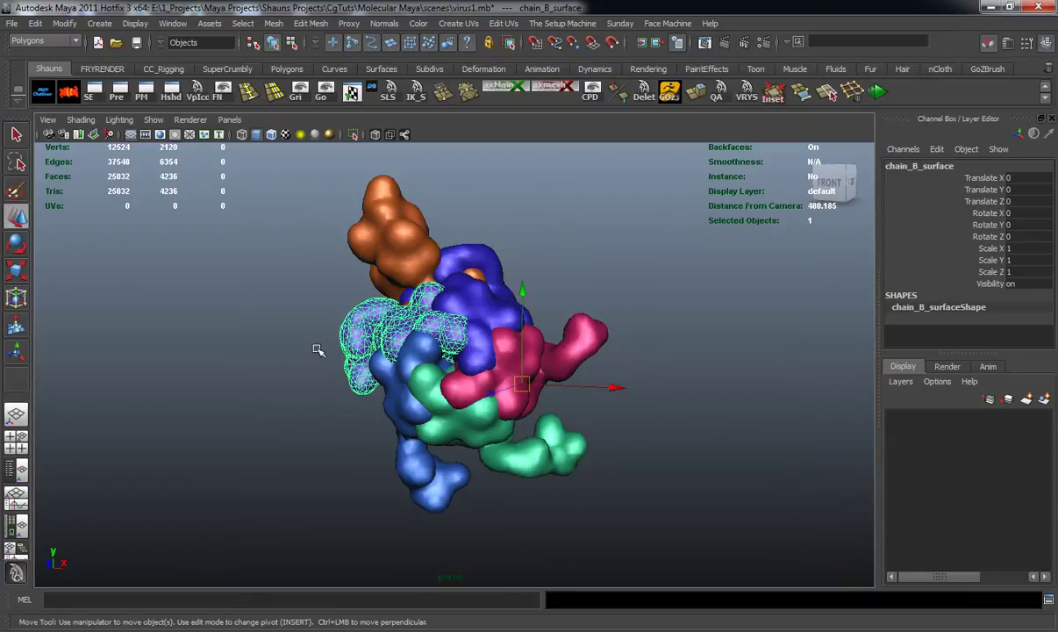
- Open the Hypershade with nothing selected and enlarge its window to fill most of the screen
left_click(172, 91)
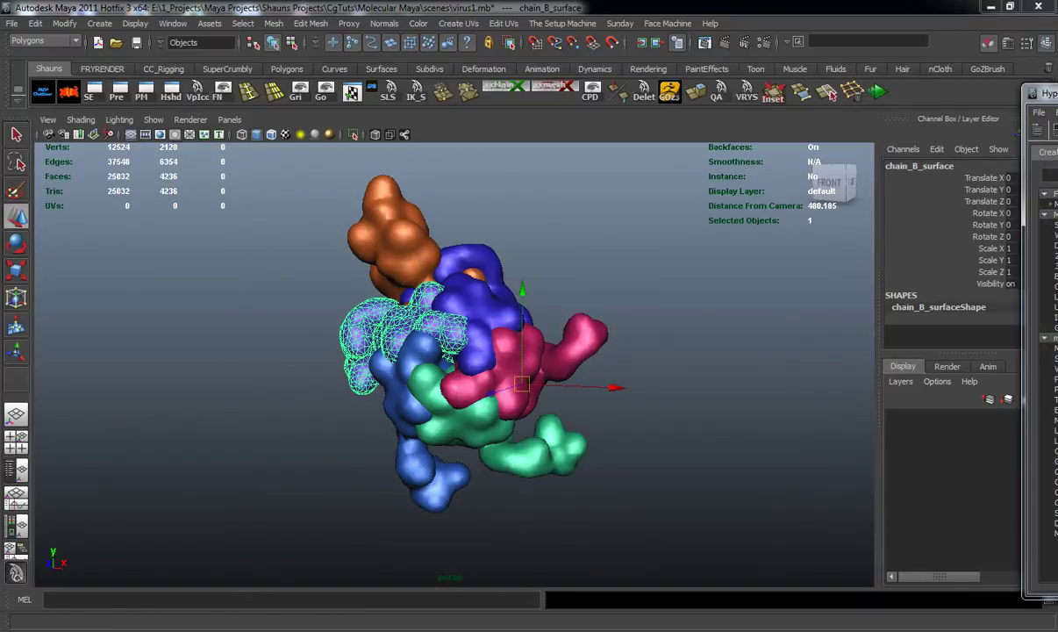
left_click_drag(1045, 93, 206, 21)
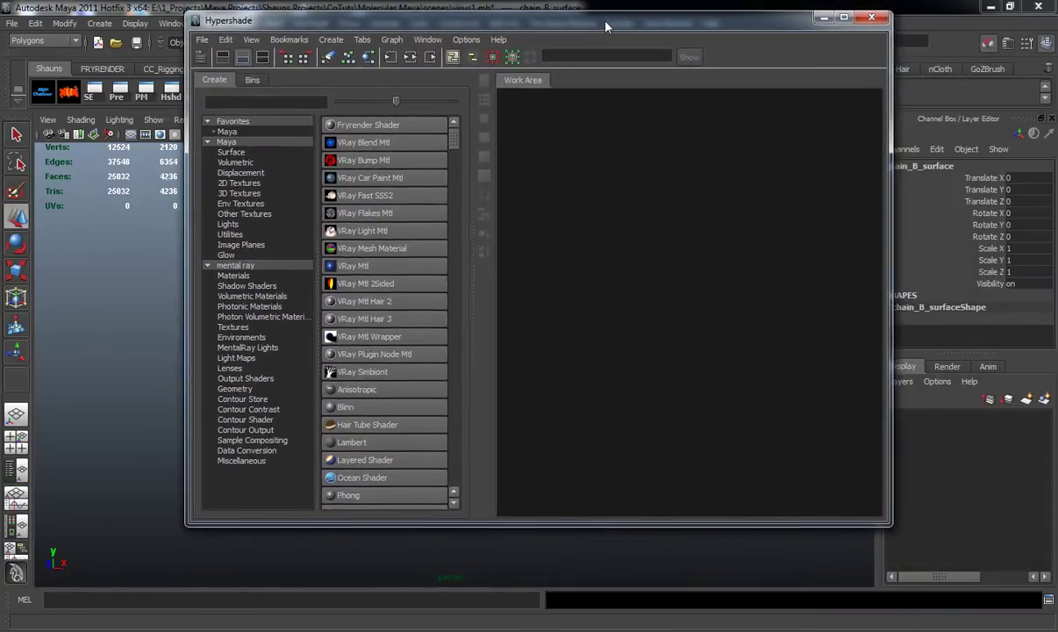
left_click(145, 279)
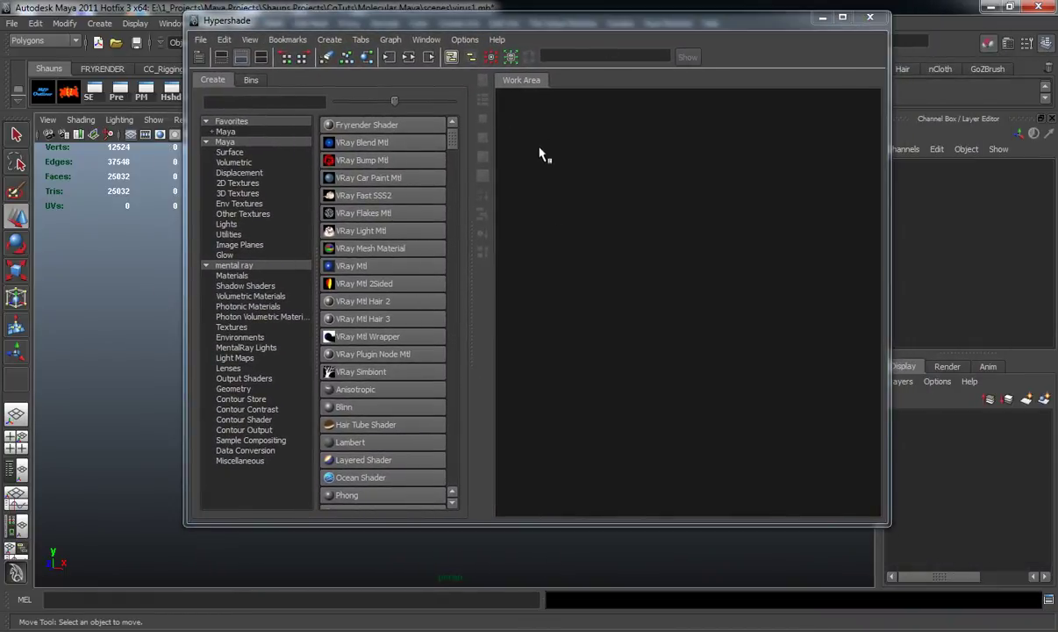
left_click_drag(454, 29, 278, 20)
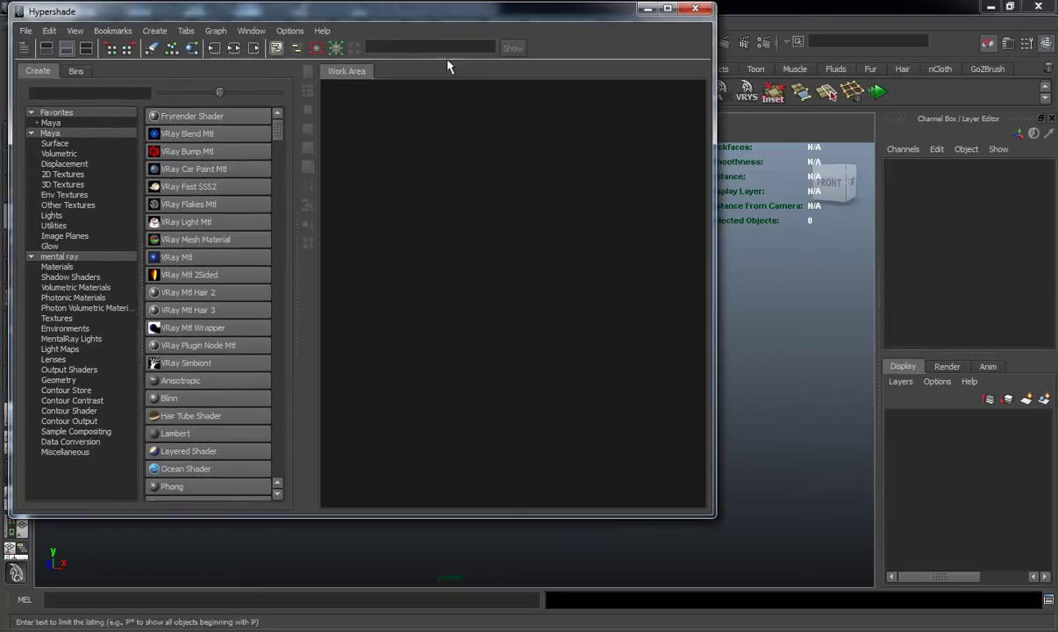
left_click_drag(718, 86, 1034, 87)
left_click_drag(541, 509, 522, 577)
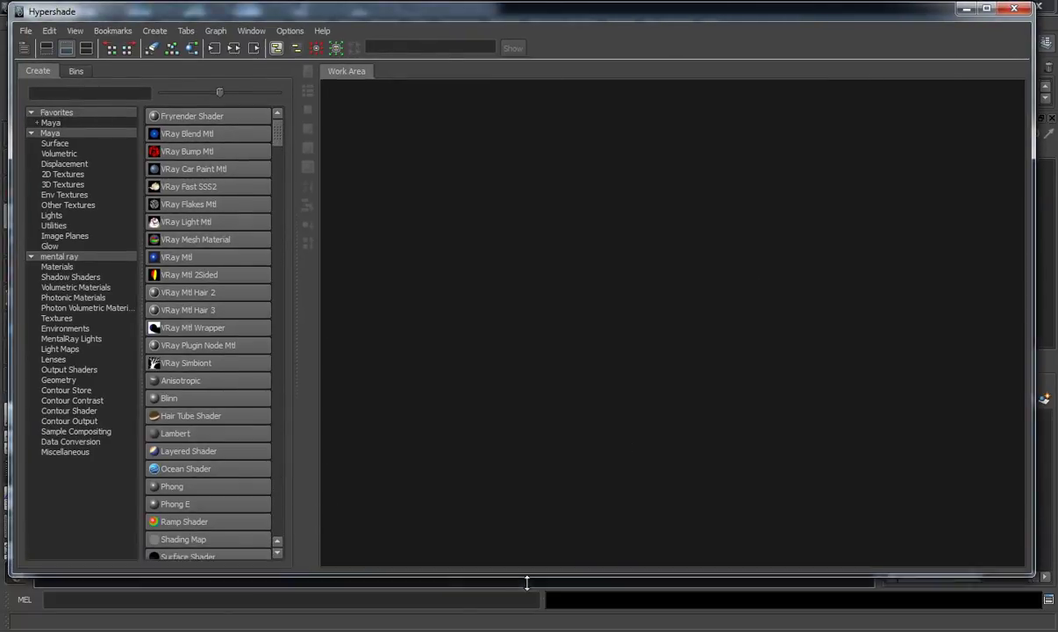
- Create a VRay Mtl, rename it VirusBaseColor1, and place it in the upper part of the work area
left_click(186, 259)
left_click_drag(390, 168, 532, 236)
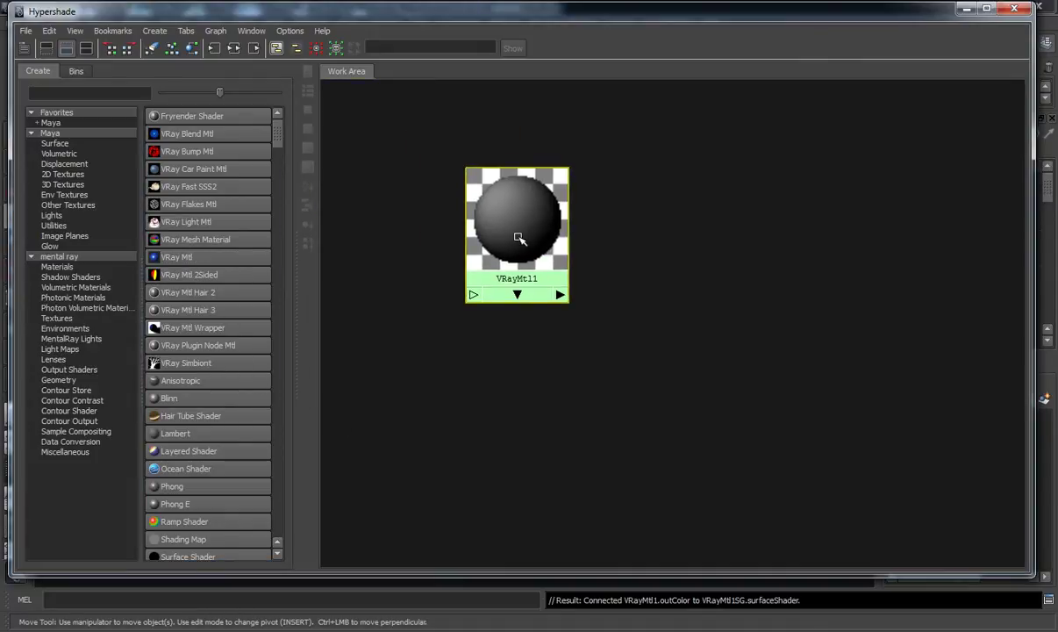
right_click_drag(519, 237, 483, 347)
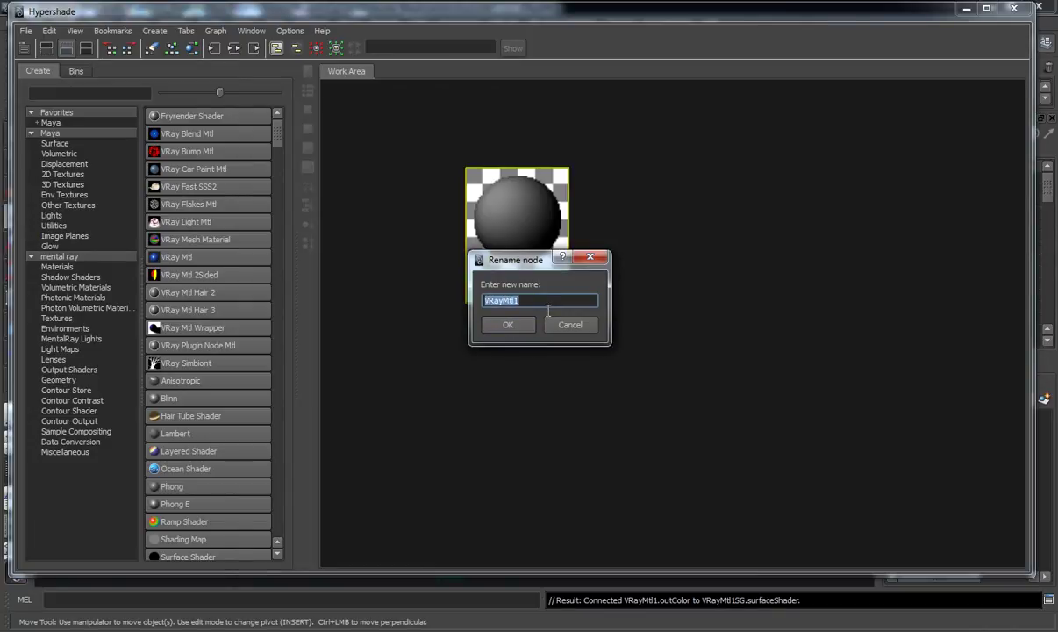
type("V")
key("Return")
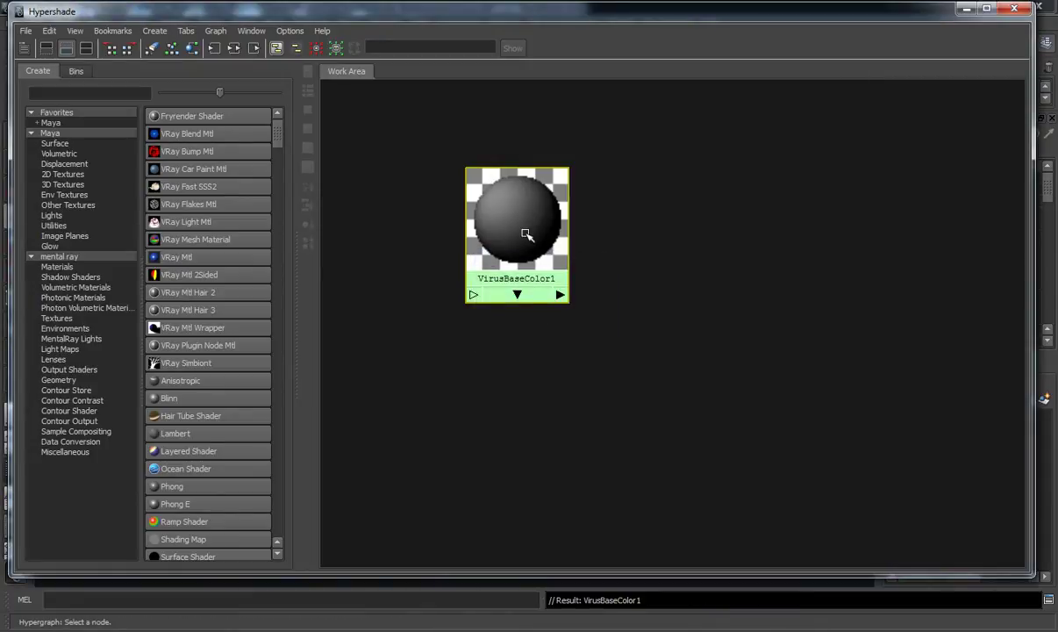
left_click_drag(526, 233, 529, 194)
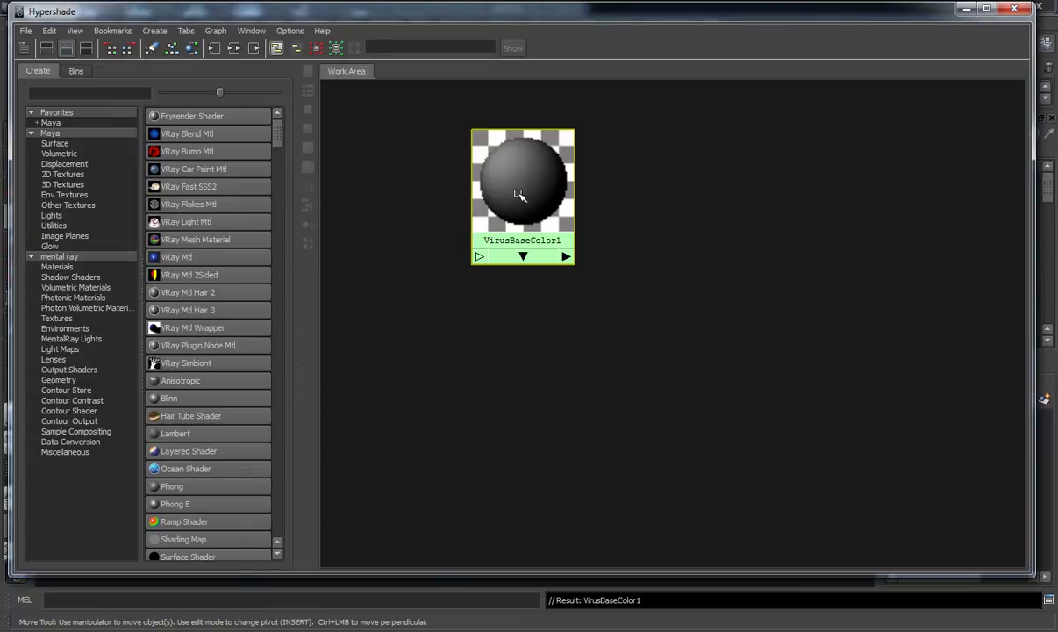
- Duplicate the VirusBaseColor1 material and arrange the two materials one above the other, leaving space beside them for textures
key("ctrl+d")
left_click_drag(380, 276, 529, 370)
left_click(527, 208)
left_click_drag(528, 208, 630, 204)
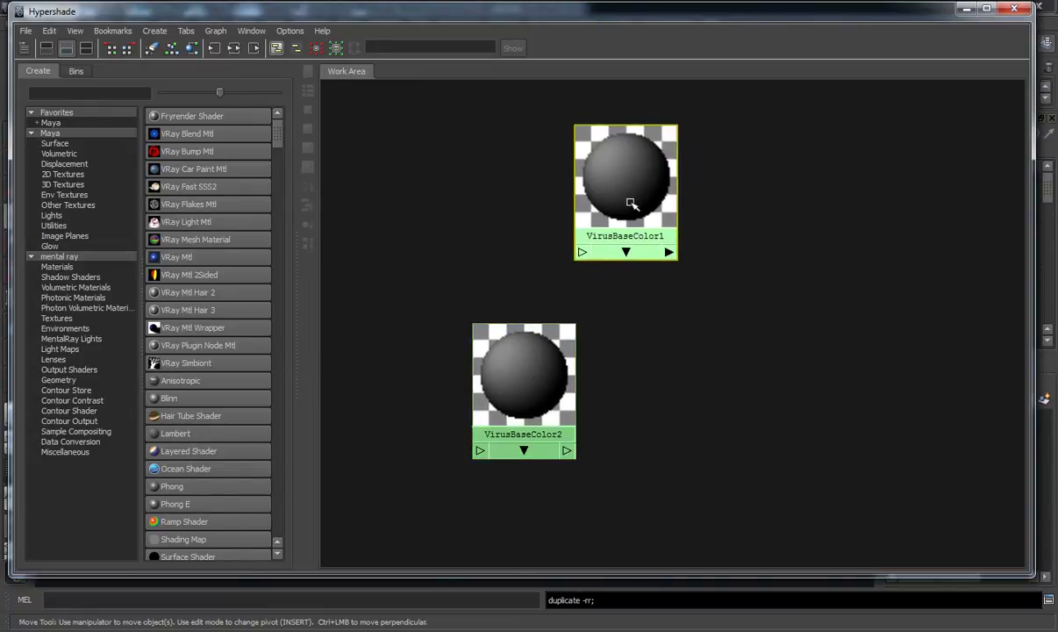
left_click_drag(557, 379, 647, 373)
- Create a Ramp texture and place it with its 2D placement node beside the VirusBaseColor1 material
scroll(217, 356, "down", 4)
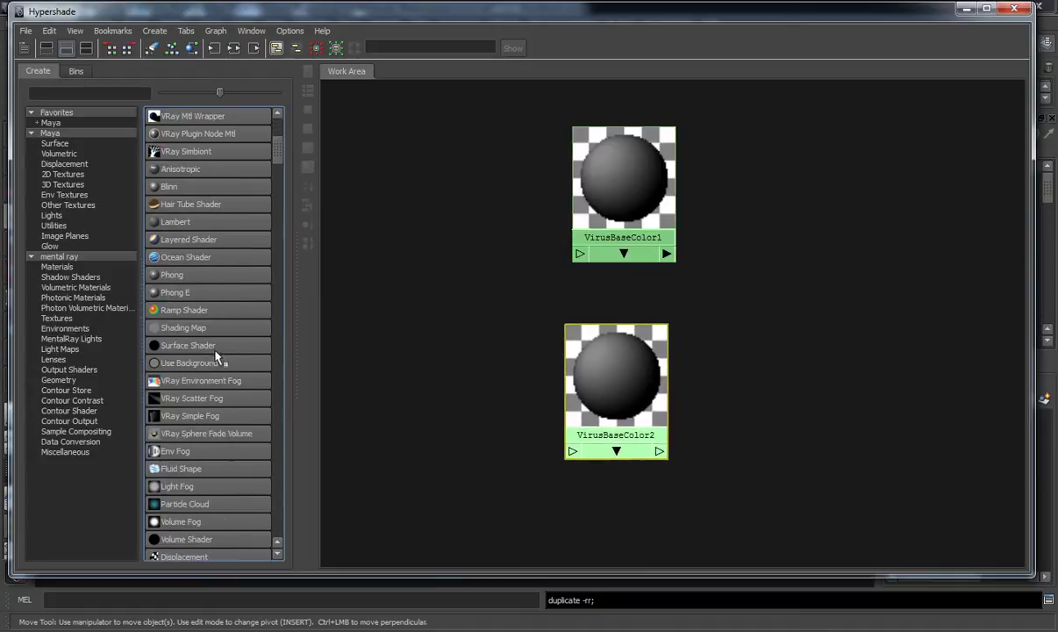
scroll(196, 360, "down", 10)
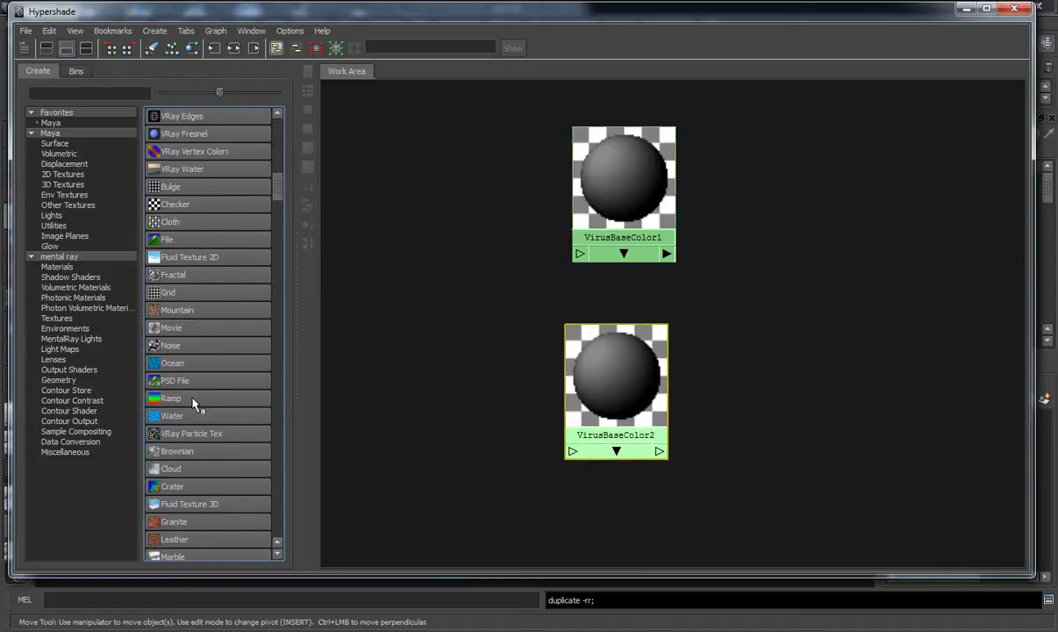
scroll(179, 460, "down", 4)
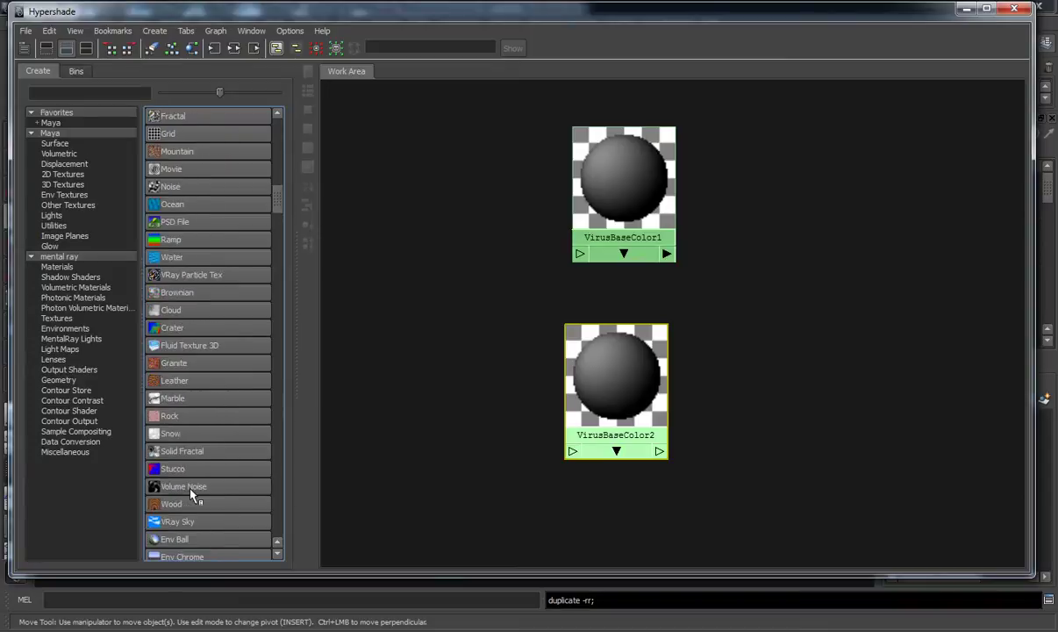
scroll(208, 482, "up", 13)
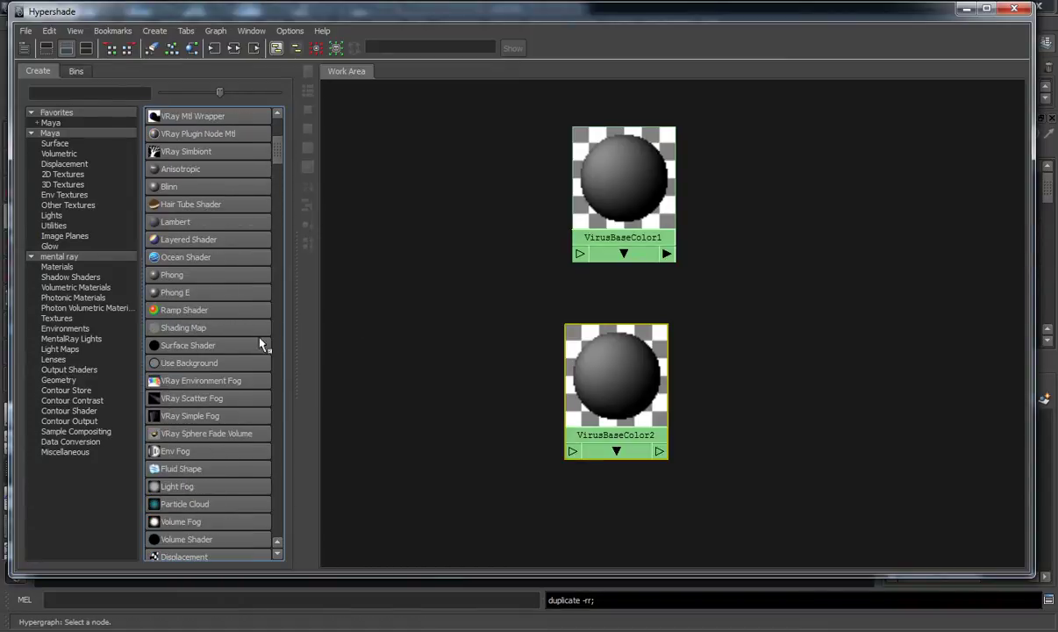
scroll(207, 358, "down", 8)
left_click(171, 451)
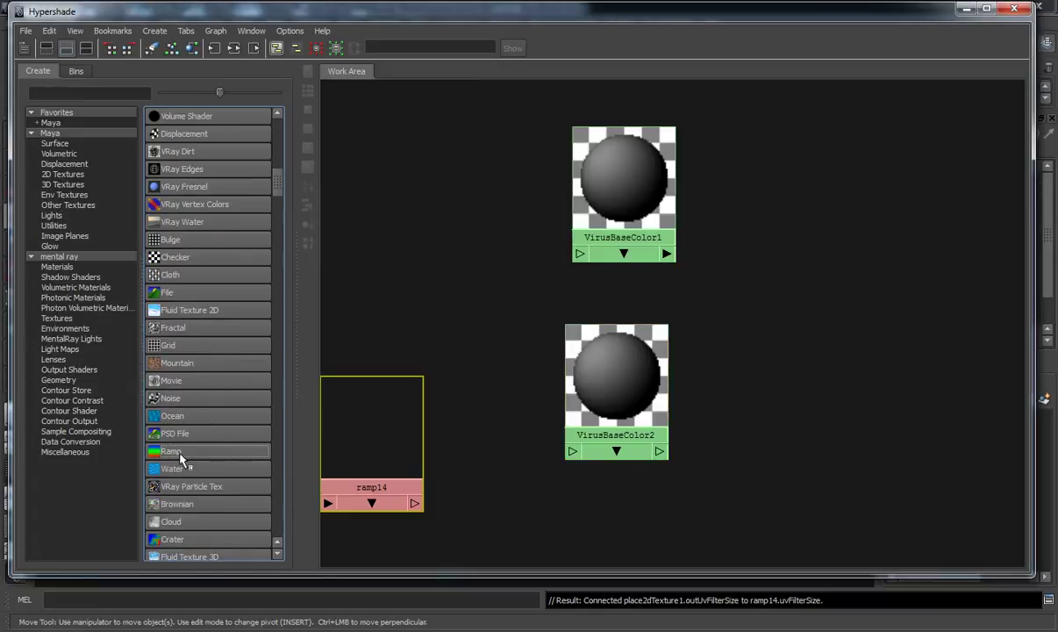
left_click_drag(369, 448, 421, 218)
scroll(396, 340, "down", 1)
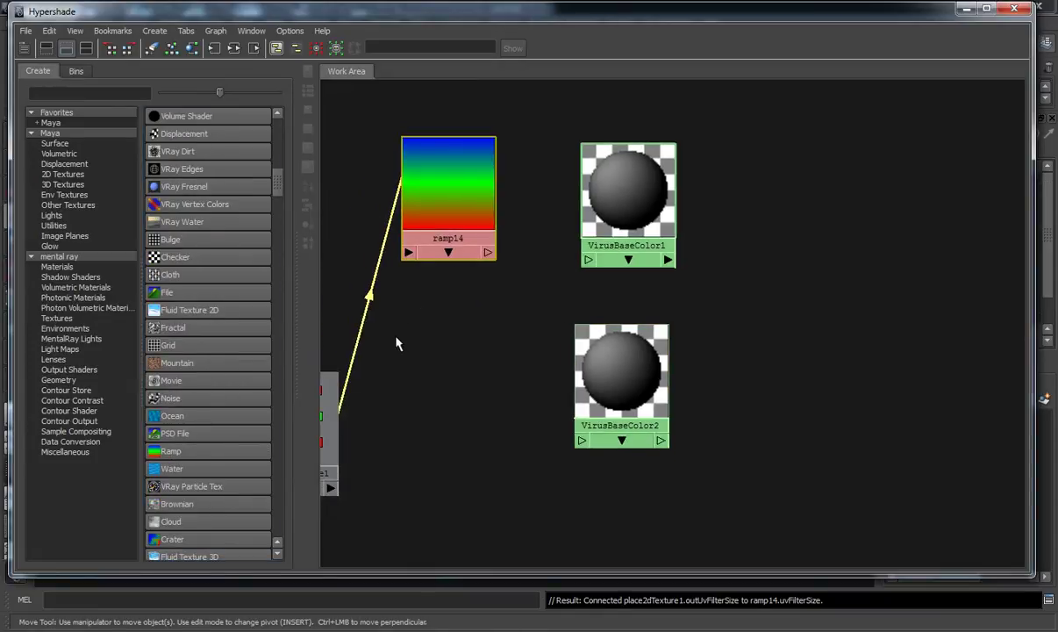
scroll(345, 403, "down", 1)
left_click_drag(353, 396, 363, 187)
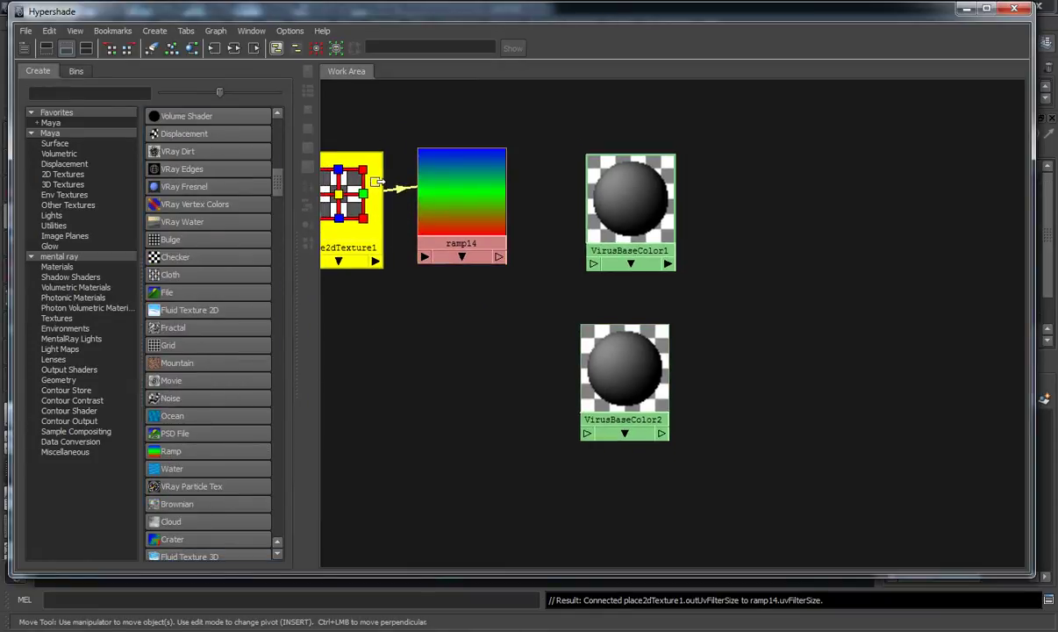
- Create a second Ramp texture and line it up with its placement node beside the duplicated material
left_click(176, 451)
left_click_drag(391, 321, 340, 404)
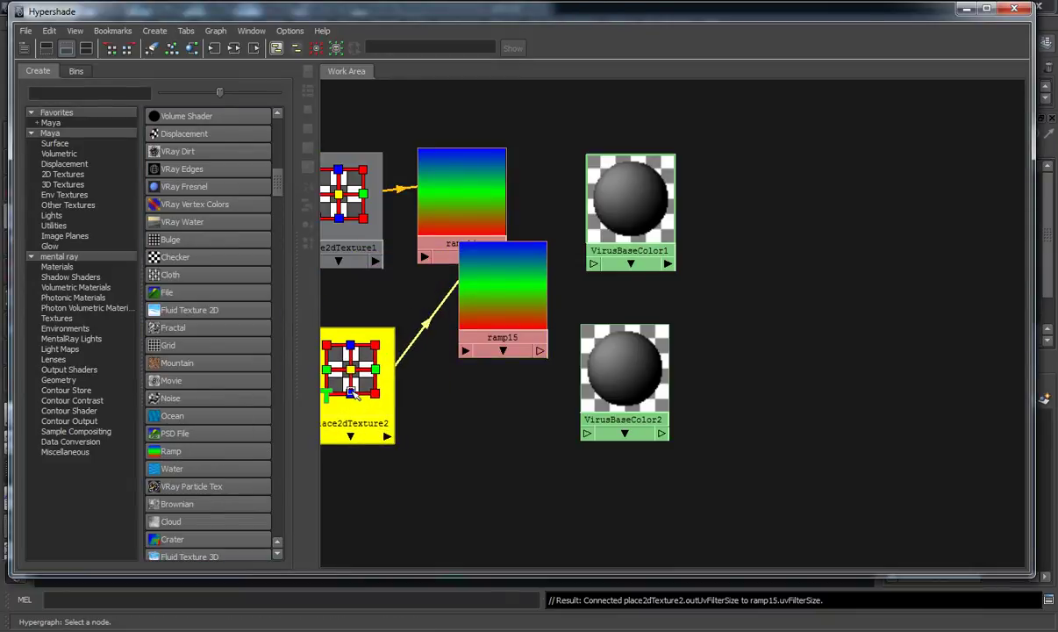
left_click_drag(501, 307, 479, 390)
left_click_drag(375, 390, 360, 396)
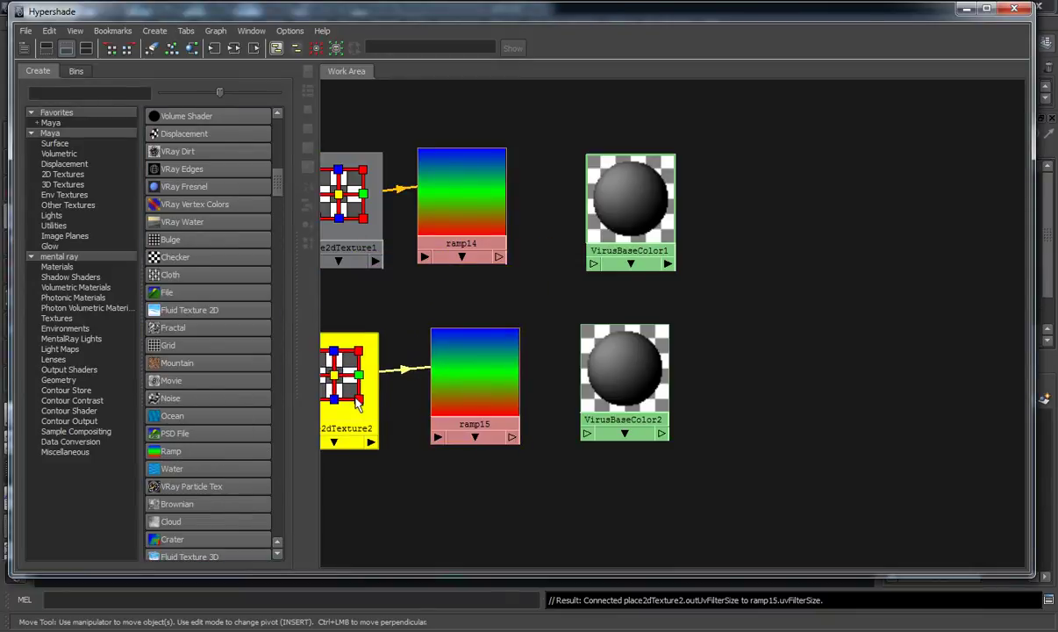
left_click_drag(474, 386, 466, 389)
left_click(542, 309)
right_click_drag(542, 309, 608, 343, "alt")
middle_click_drag(570, 263, 546, 295, "alt")
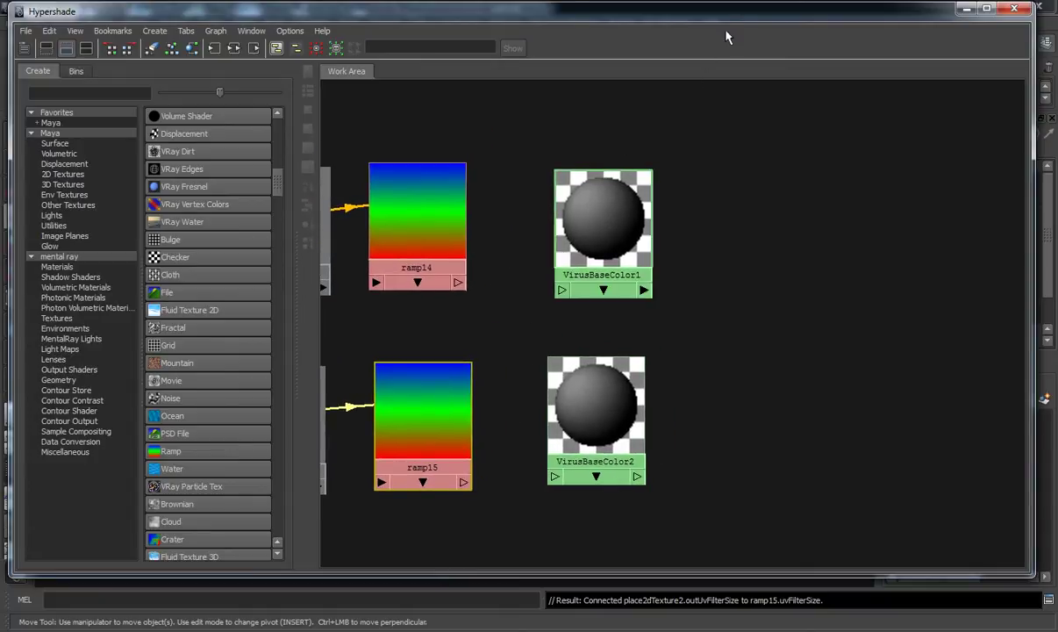
- Reduce ramp14 to two color entries by removing the blue one, with red at the top and green at the bottom
left_click_drag(686, 18, 523, 42)
double_click(282, 235)
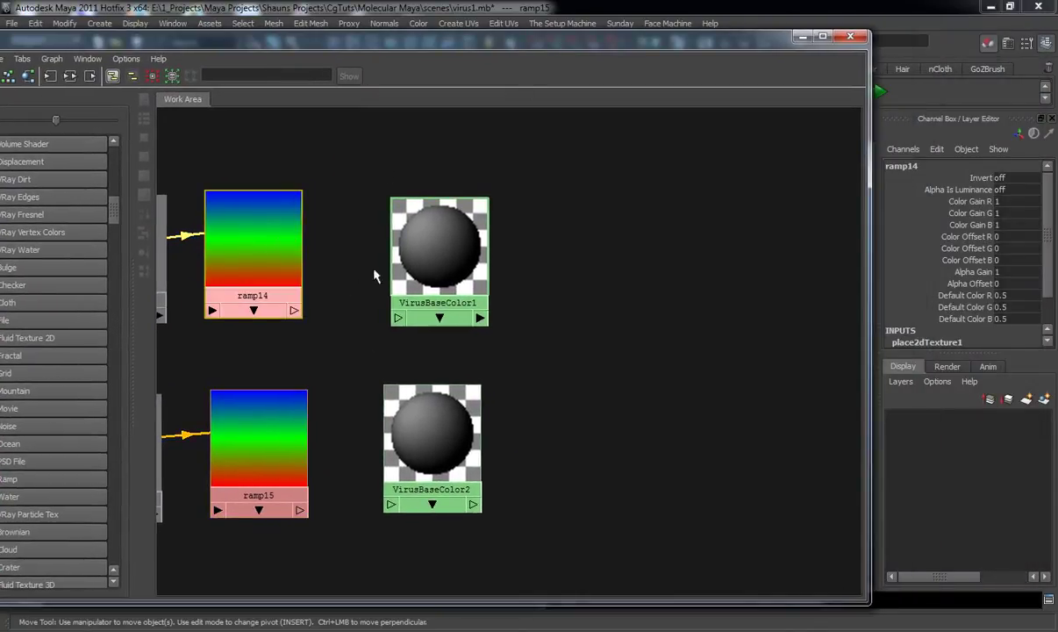
left_click_drag(694, 39, 595, 38)
left_click(971, 351)
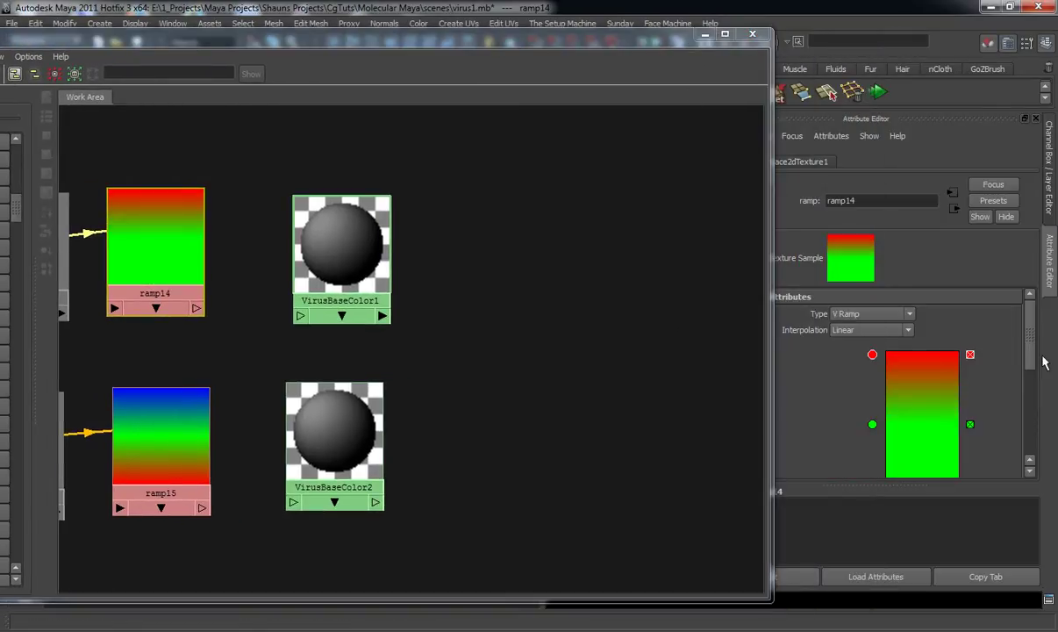
left_click_drag(1038, 355, 1038, 373)
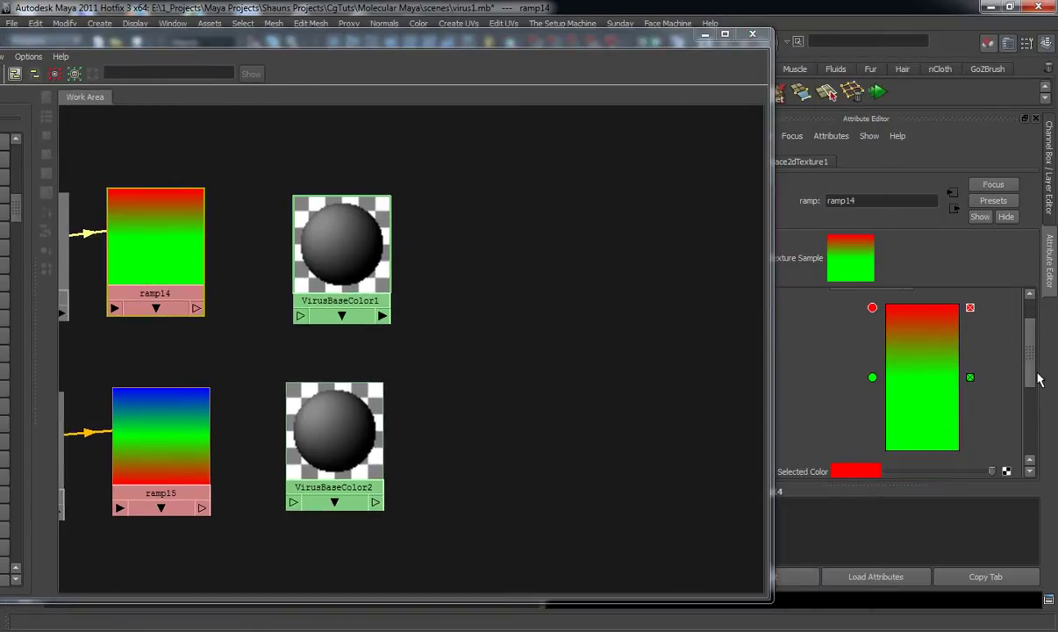
left_click_drag(872, 378, 888, 475)
- Set ramp14's bottom color to black and its top color to white
left_click(868, 474)
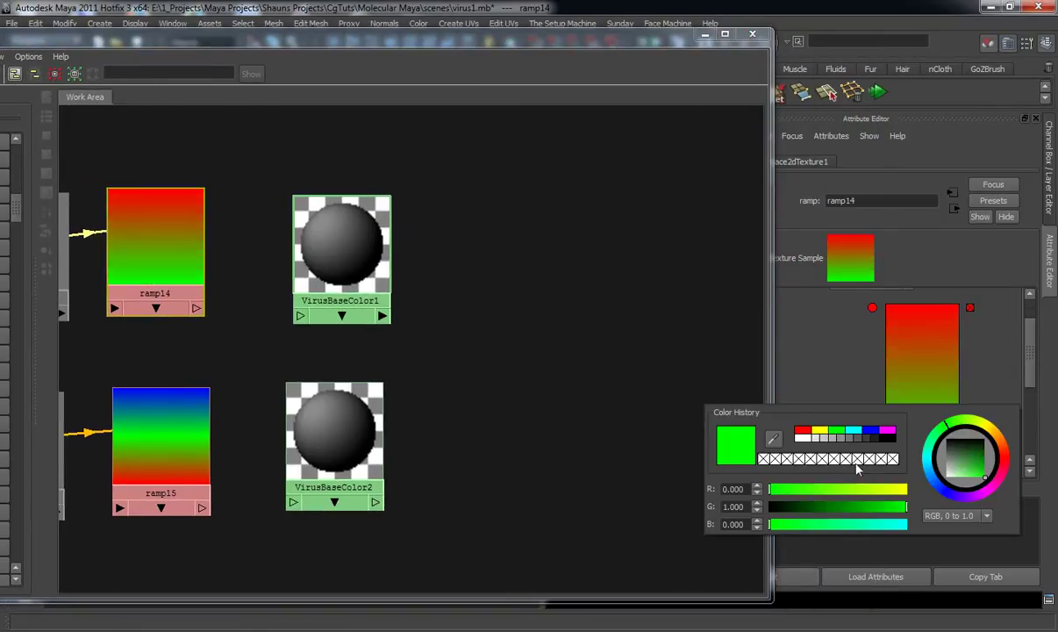
left_click(891, 438)
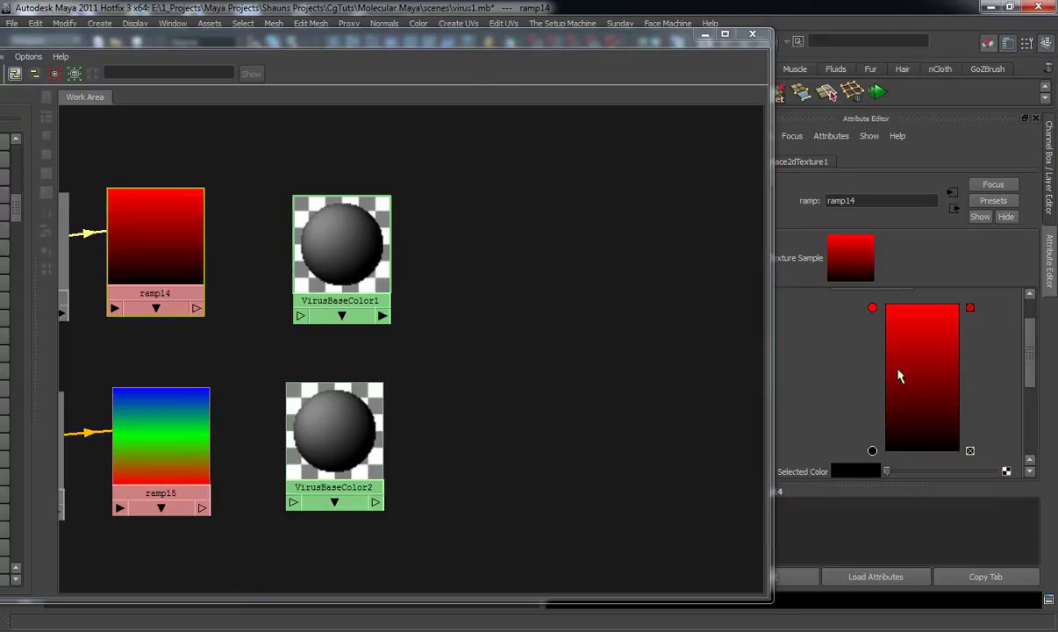
left_click(873, 308)
left_click(867, 474)
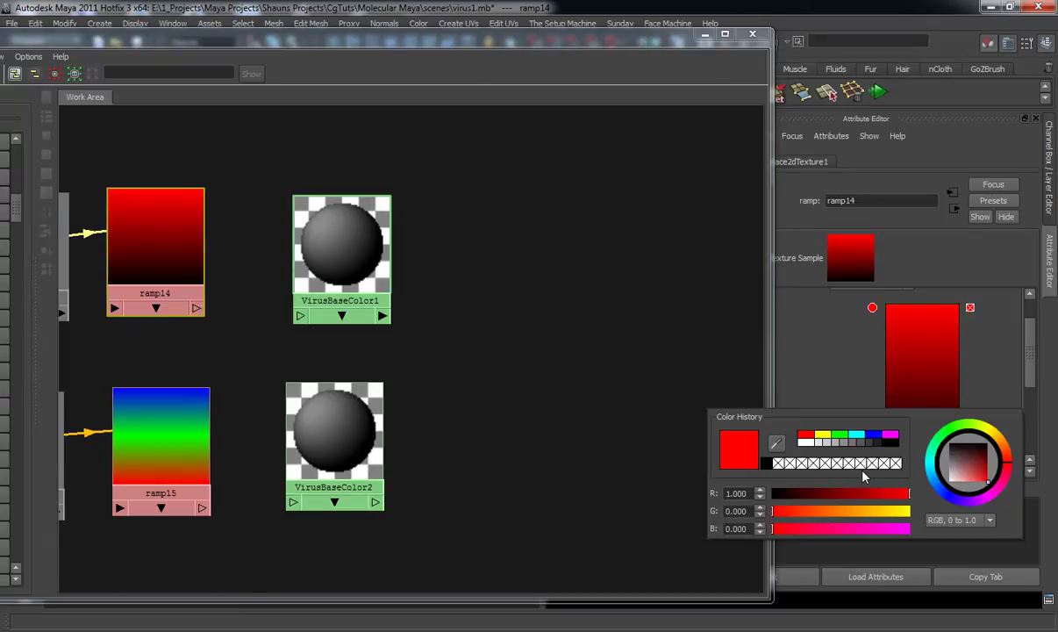
left_click(809, 443)
- Remove the blue entry from ramp15 and move its green entry to the top of the ramp
left_click(180, 417)
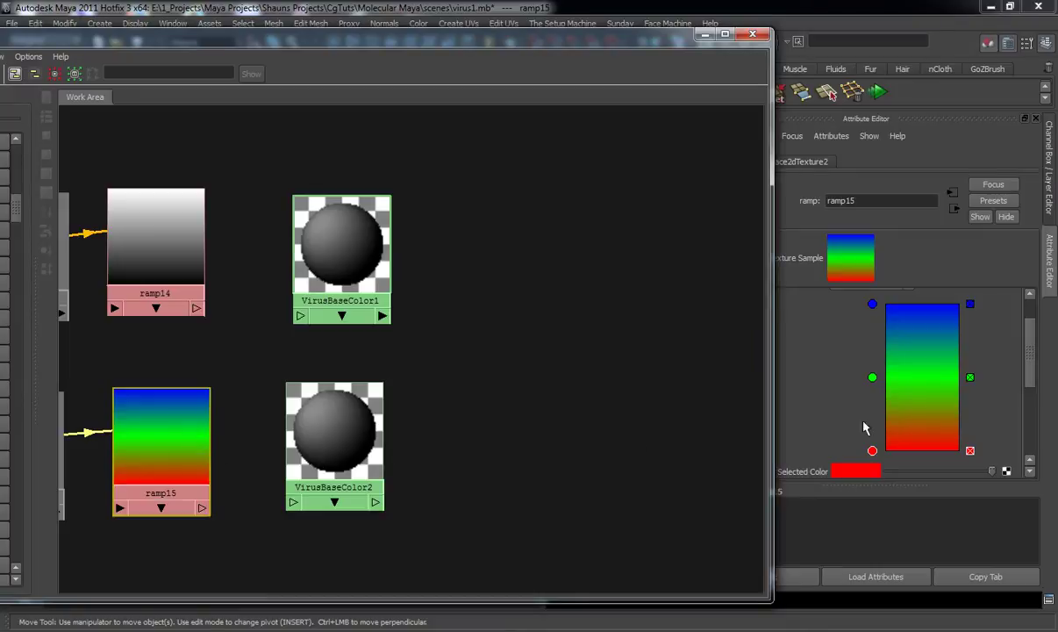
left_click(970, 304)
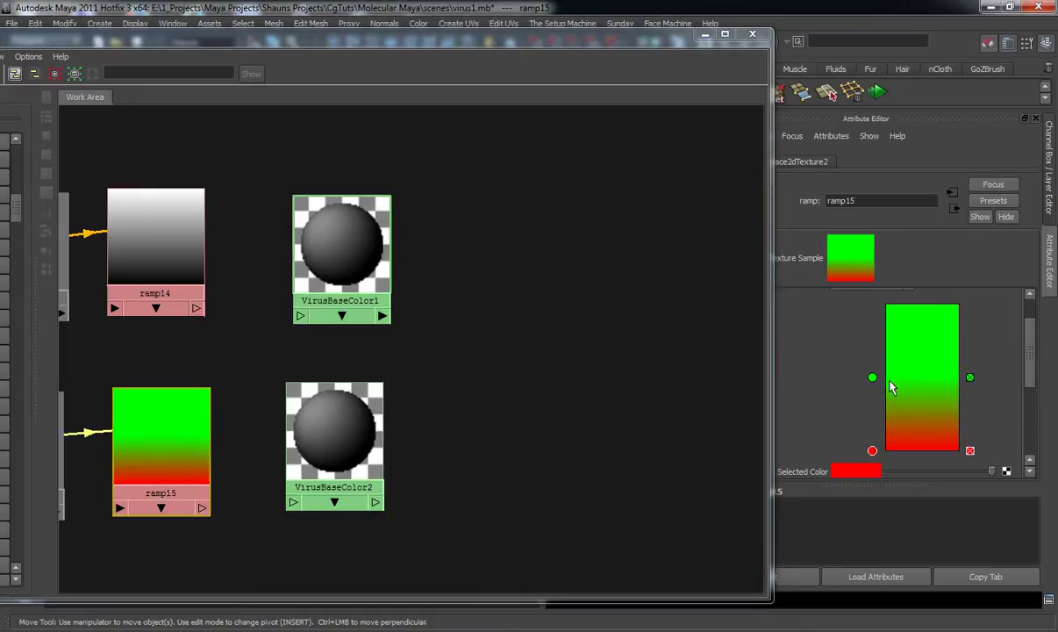
left_click(872, 377)
left_click_drag(873, 378, 874, 305)
- Set ramp15's top color to black and its bottom color to white
scroll(933, 407, "down", 2)
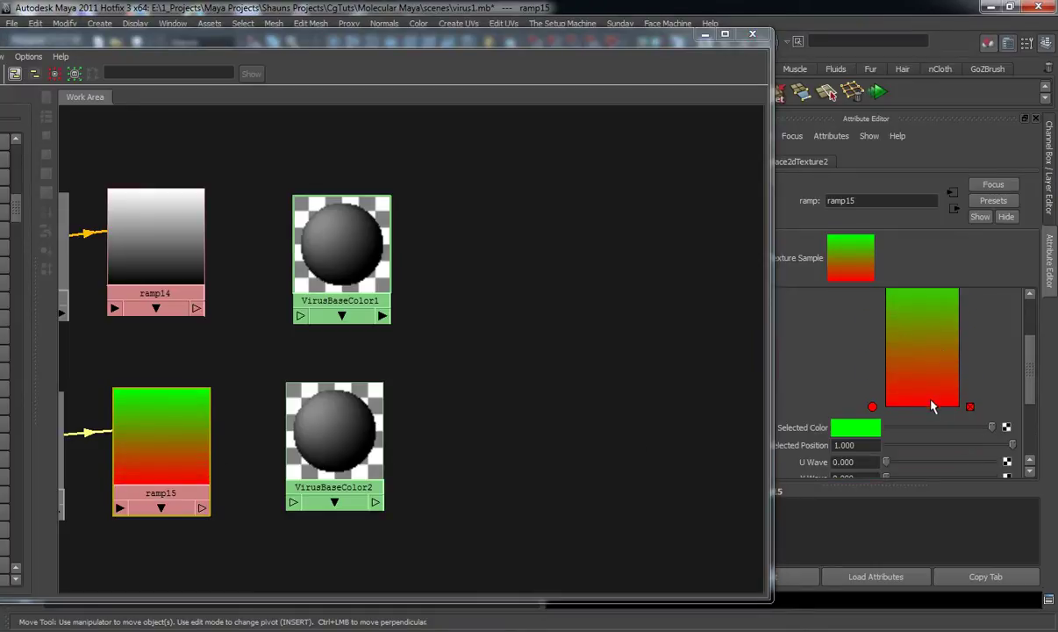
left_click(866, 432)
left_click(884, 403)
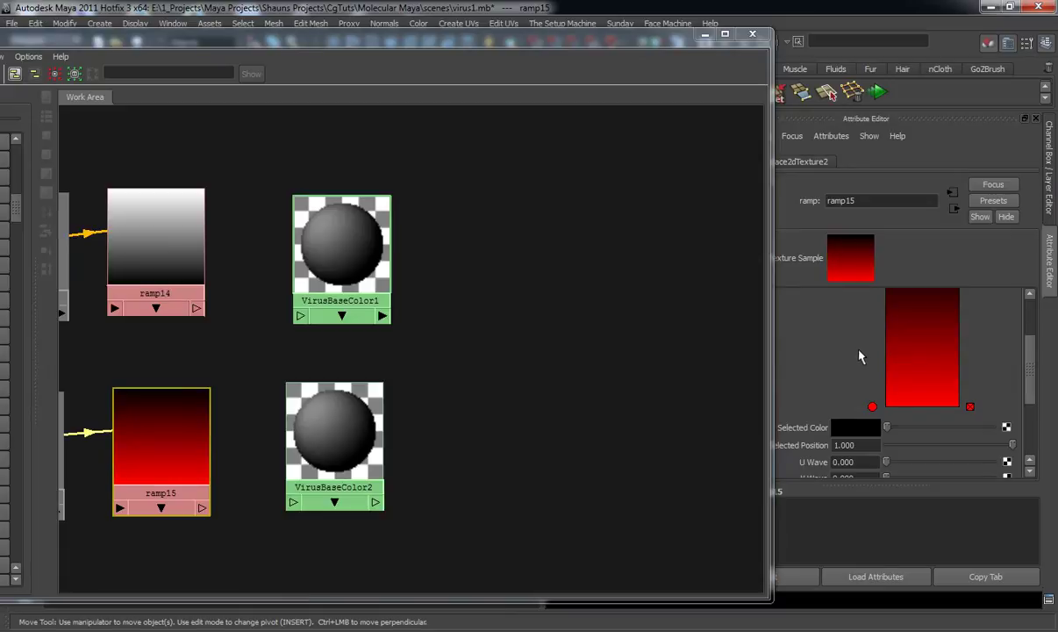
left_click(873, 406)
left_click(877, 434)
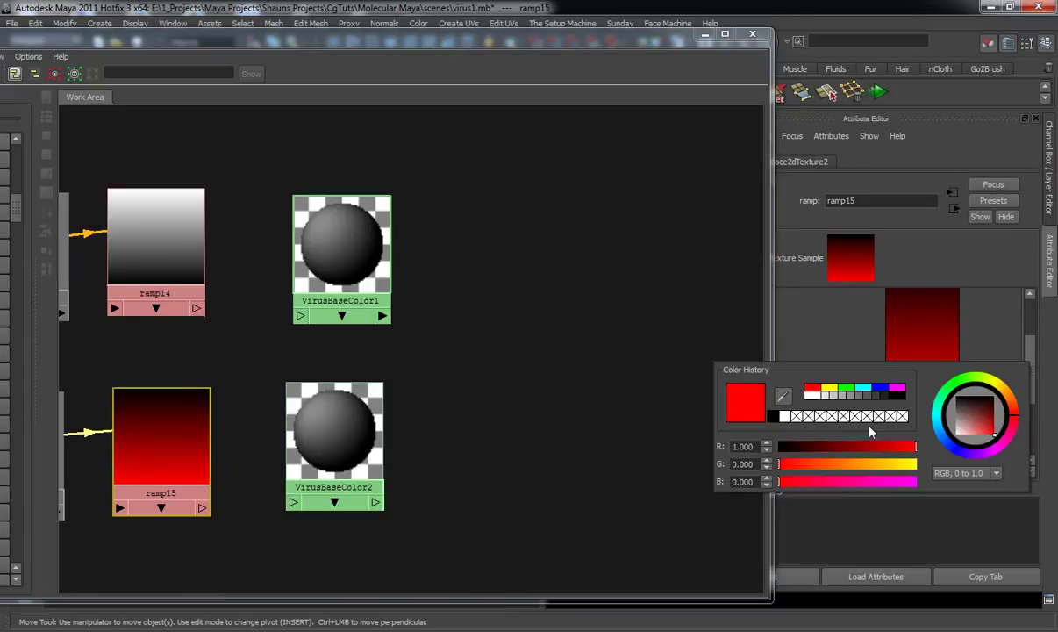
left_click(789, 418)
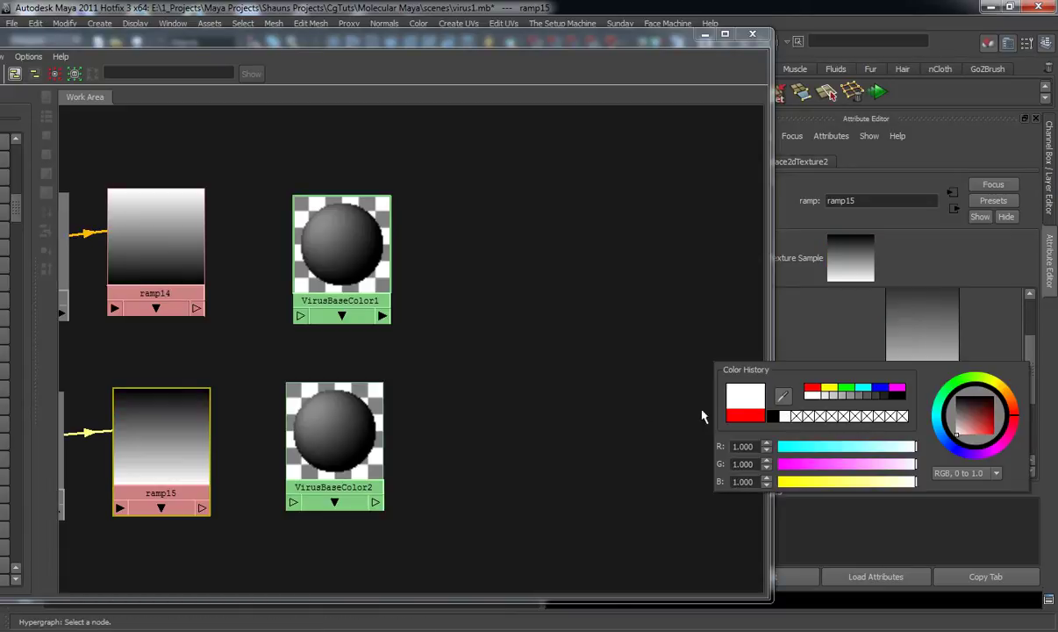
- Set the interpolation of ramp15 to Smooth
left_click(172, 277)
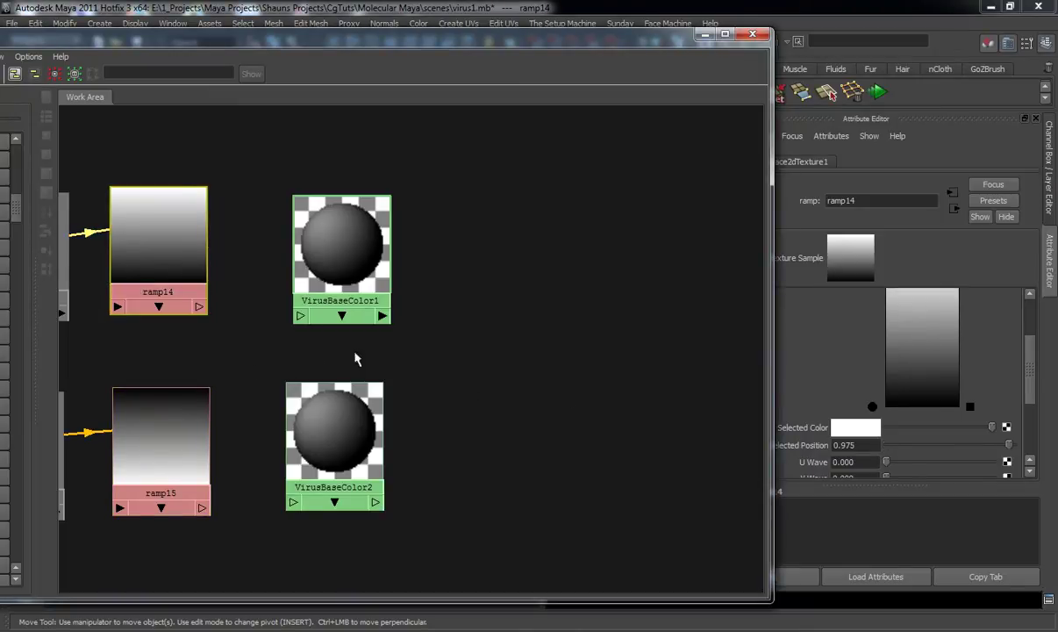
scroll(946, 427, "up", 2)
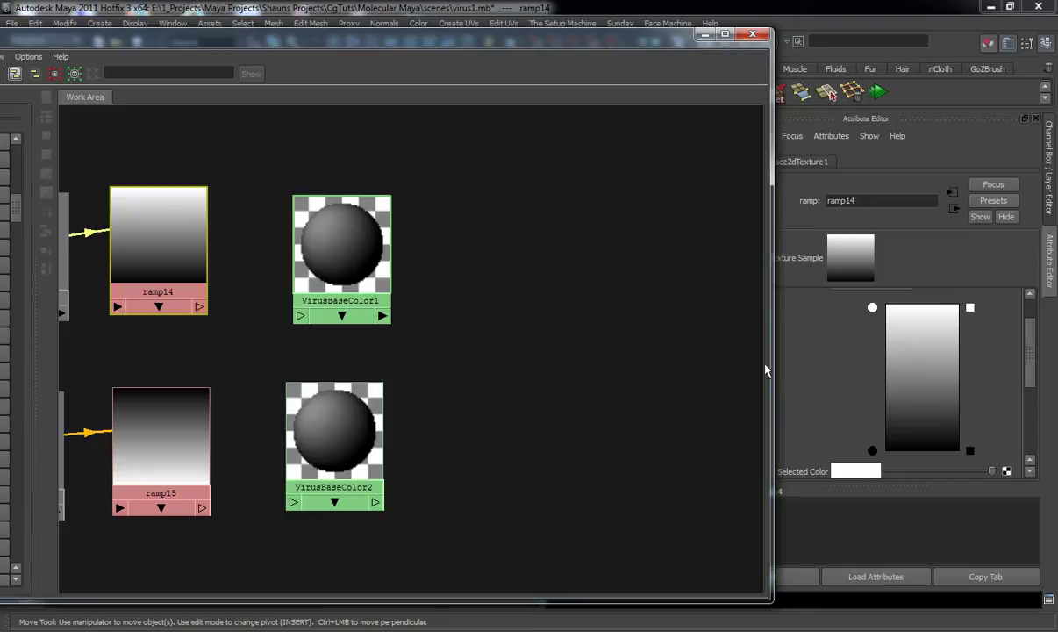
left_click(198, 437)
scroll(882, 430, "up", 2)
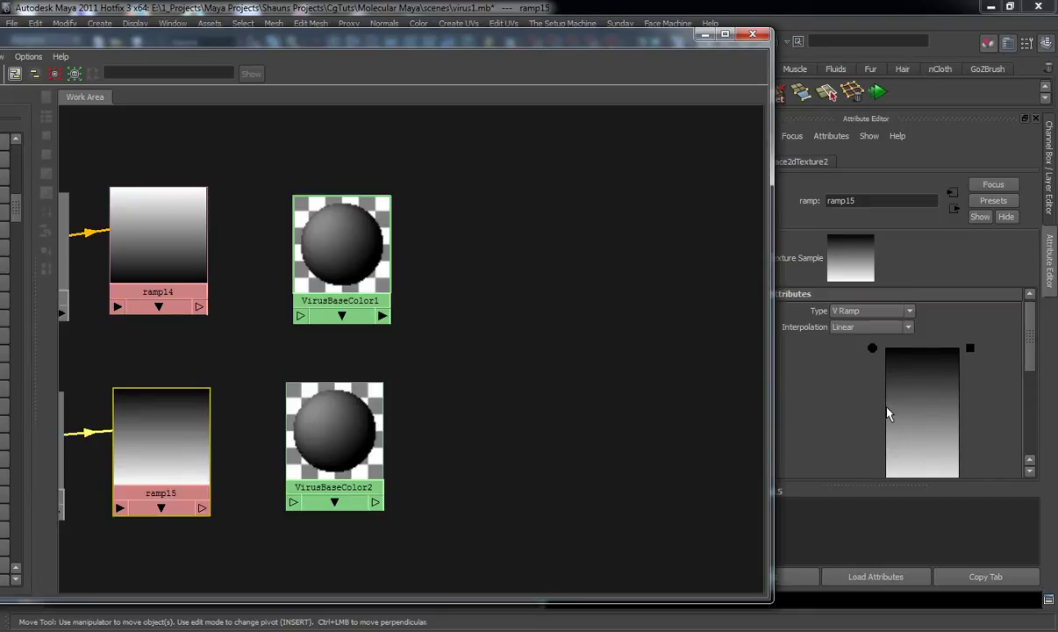
scroll(888, 413, "up", 1)
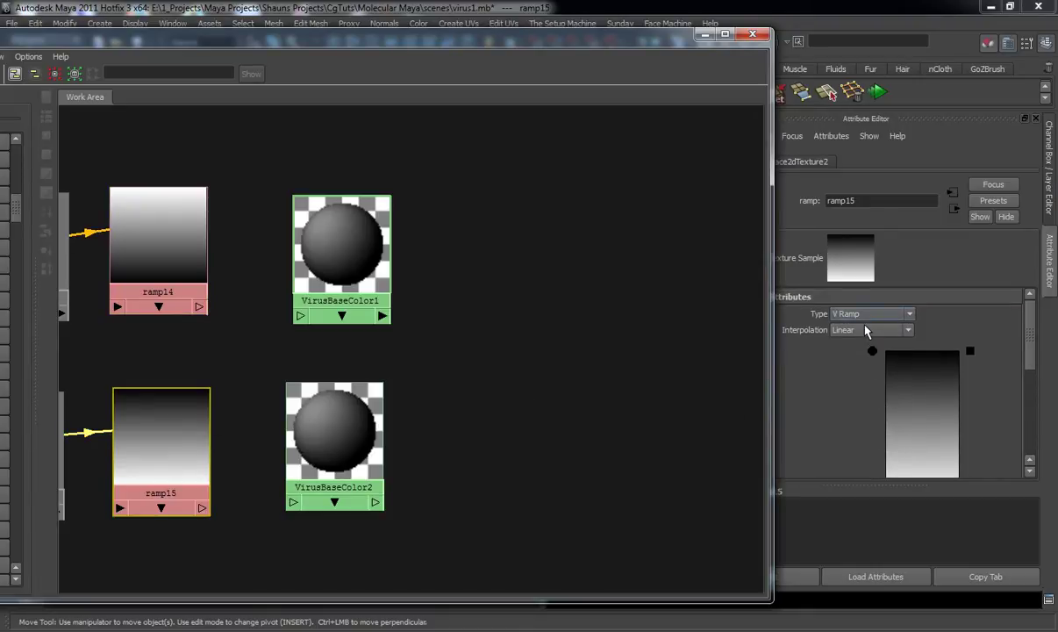
left_click(867, 330)
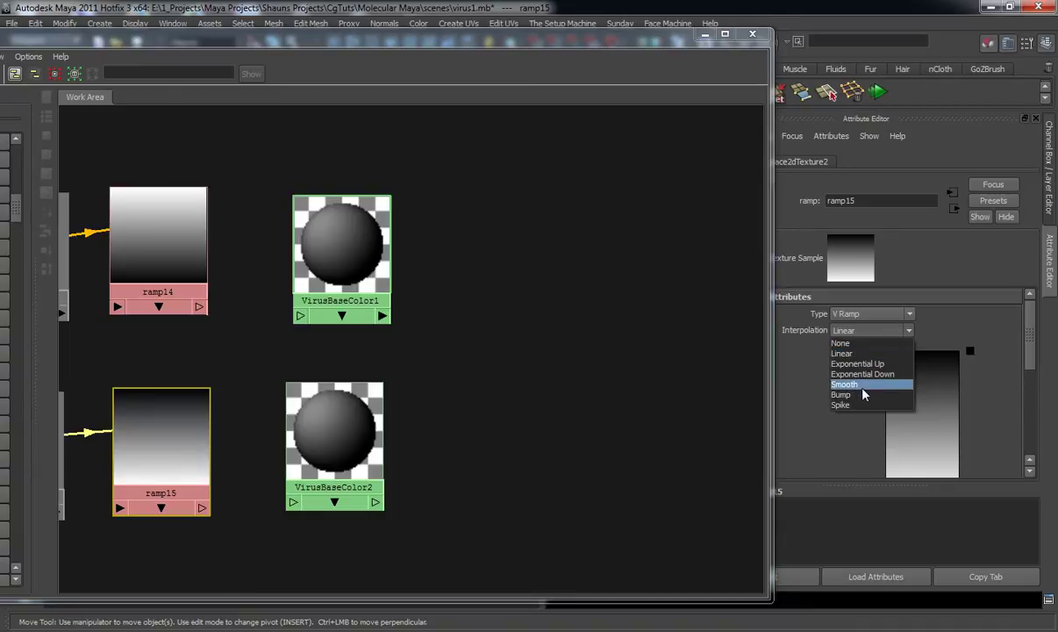
left_click(863, 394)
- Keep ramp14 as a V Ramp and change its interpolation to Smooth
left_click(202, 270)
left_click(864, 315)
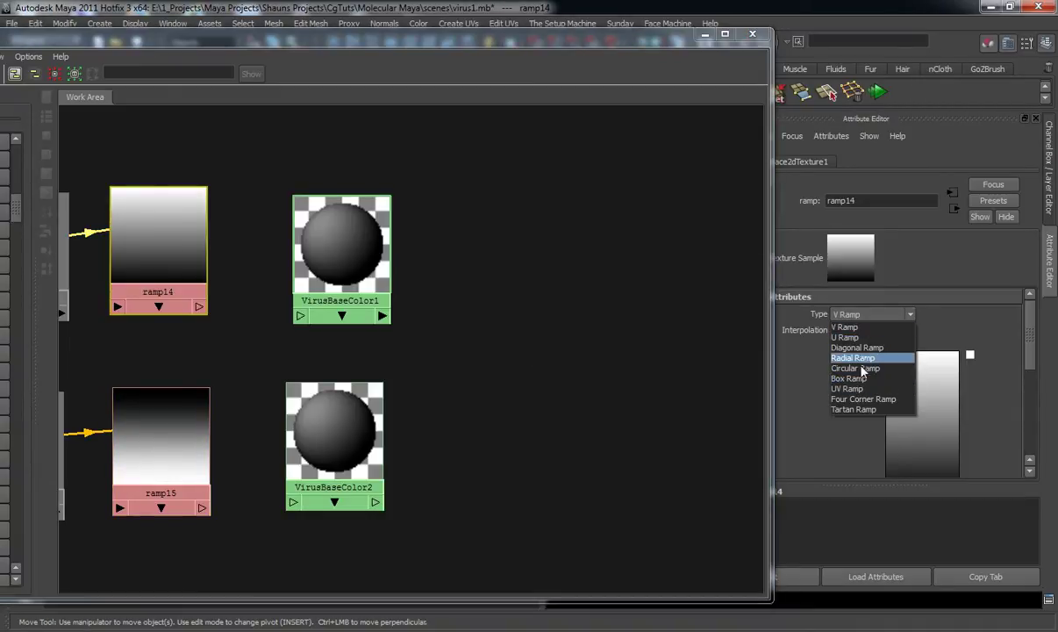
left_click(816, 397)
left_click(869, 330)
left_click(863, 392)
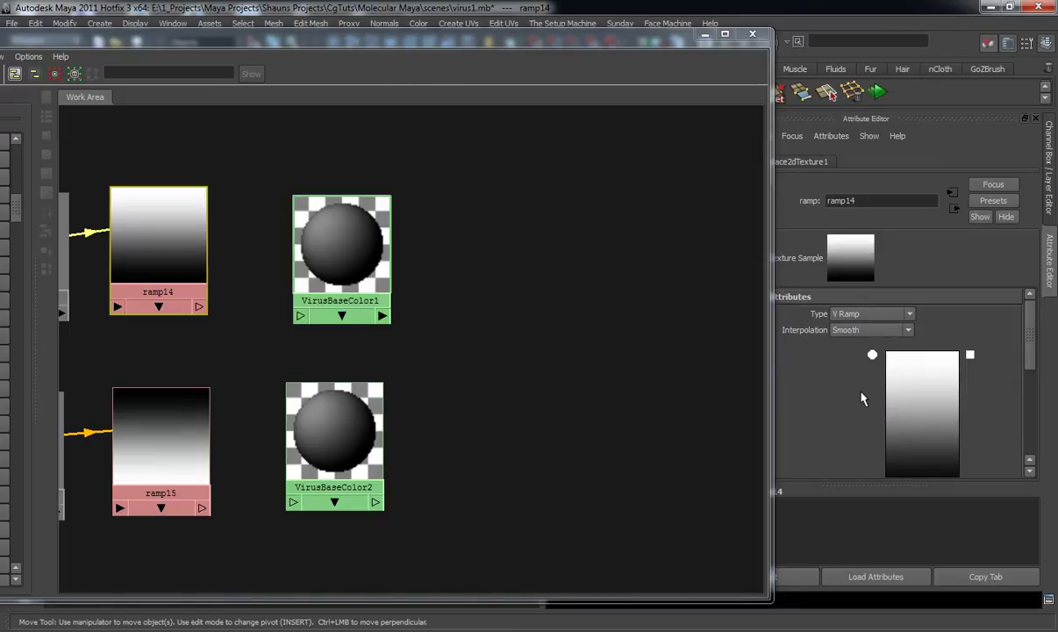
- Connect ramp14 to the Opacity Map of the VirusBaseColor1 material
left_click(520, 323)
left_click(340, 253)
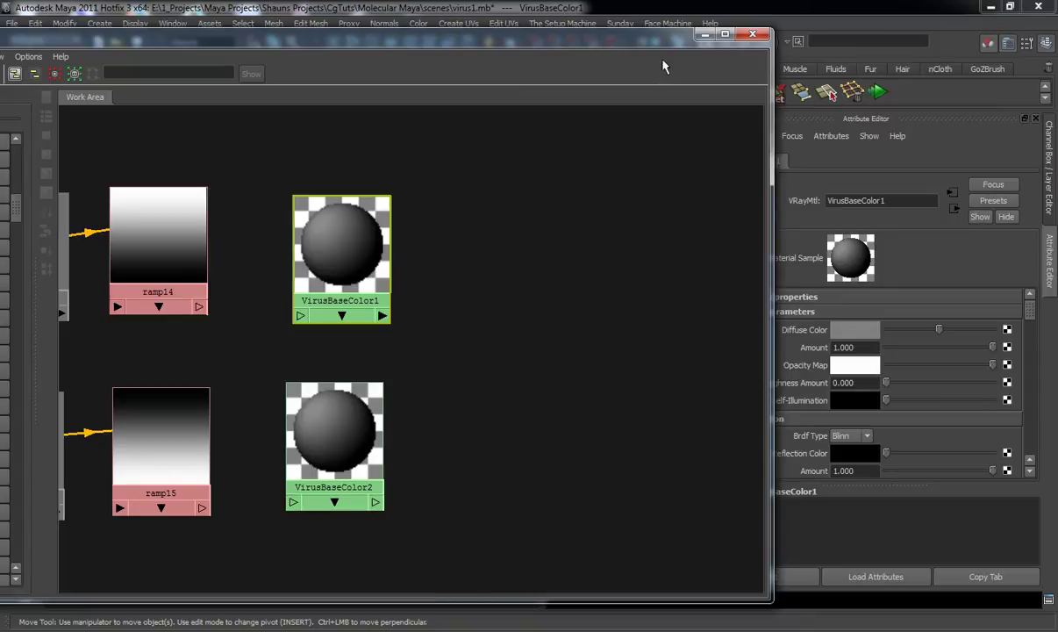
left_click_drag(630, 41, 565, 40)
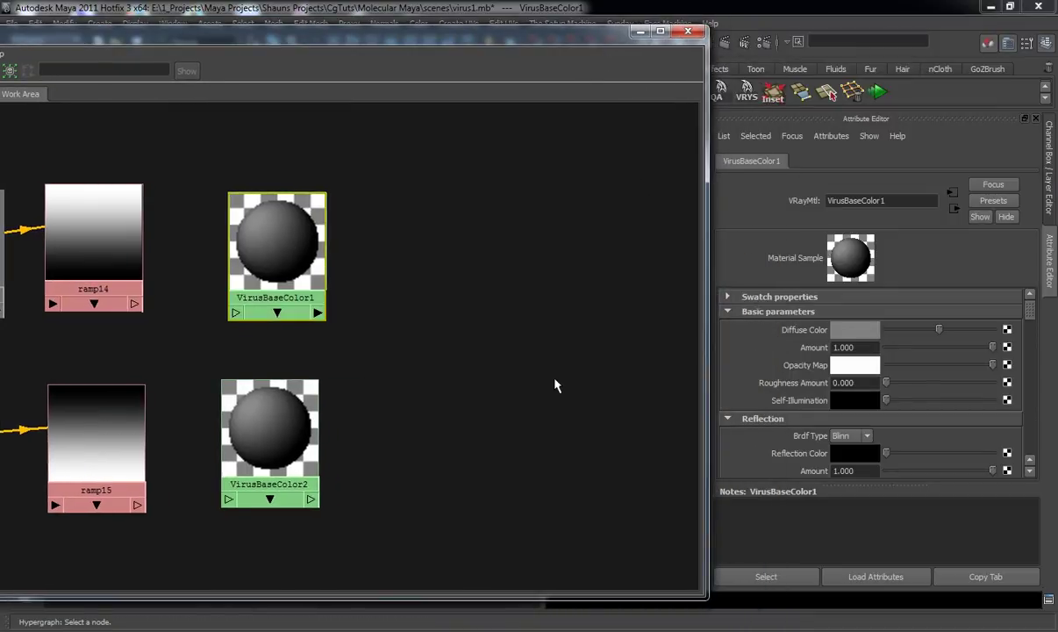
middle_click_drag(103, 253, 732, 366)
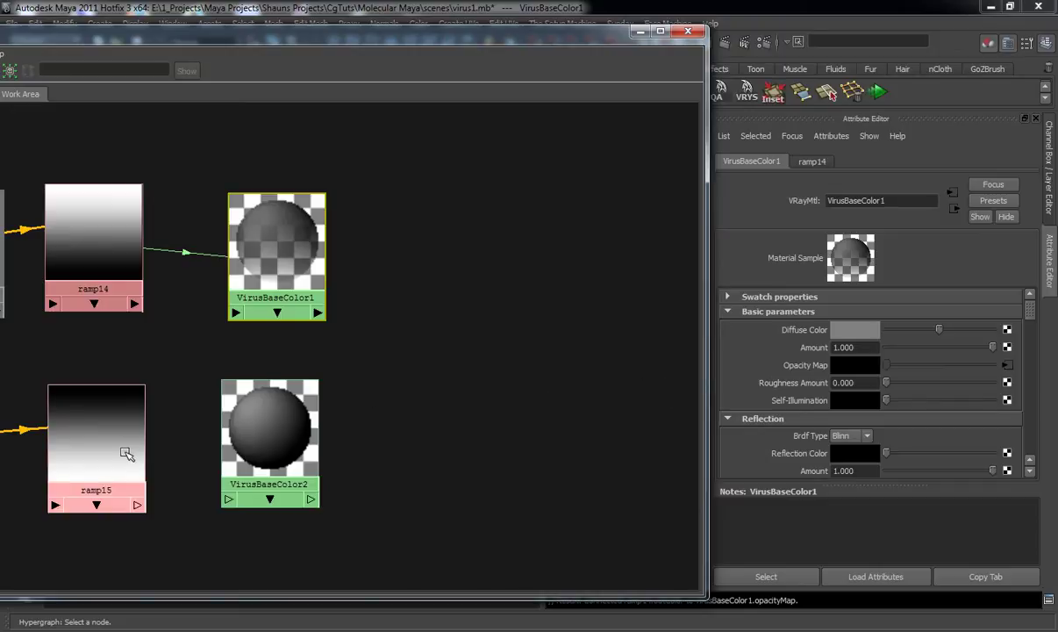
- Connect ramp15 to the Opacity Map of the VirusBaseColor2 material
middle_click_drag(125, 452, 345, 472)
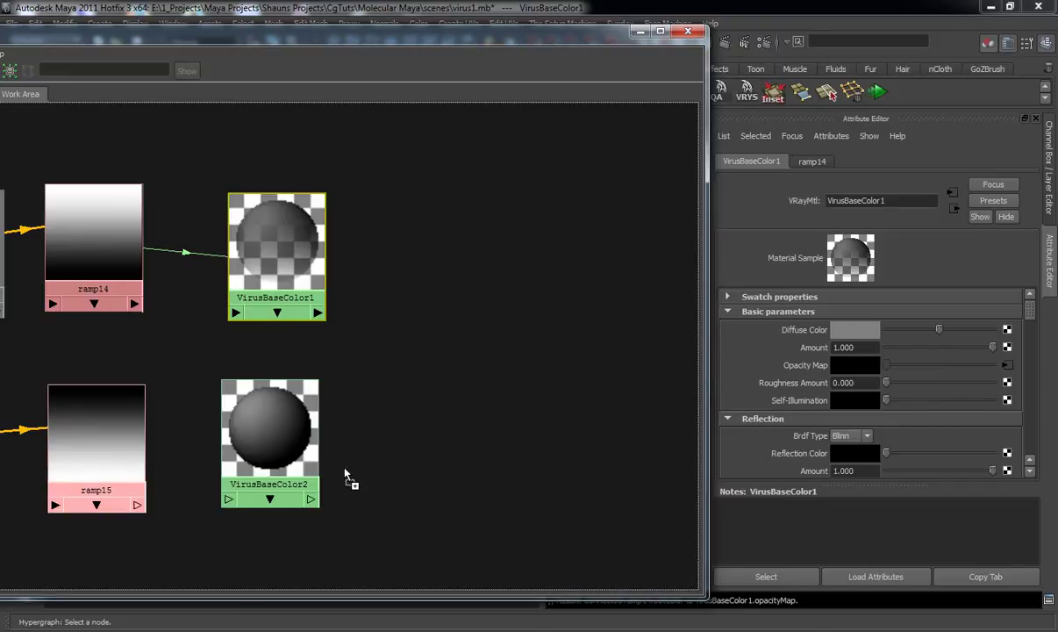
left_click(273, 430)
middle_click_drag(448, 443, 855, 365)
- Create two Sampler Info utility nodes and place one above the ramp14 network and the other below the ramp15 network
left_click_drag(281, 42, 587, 42)
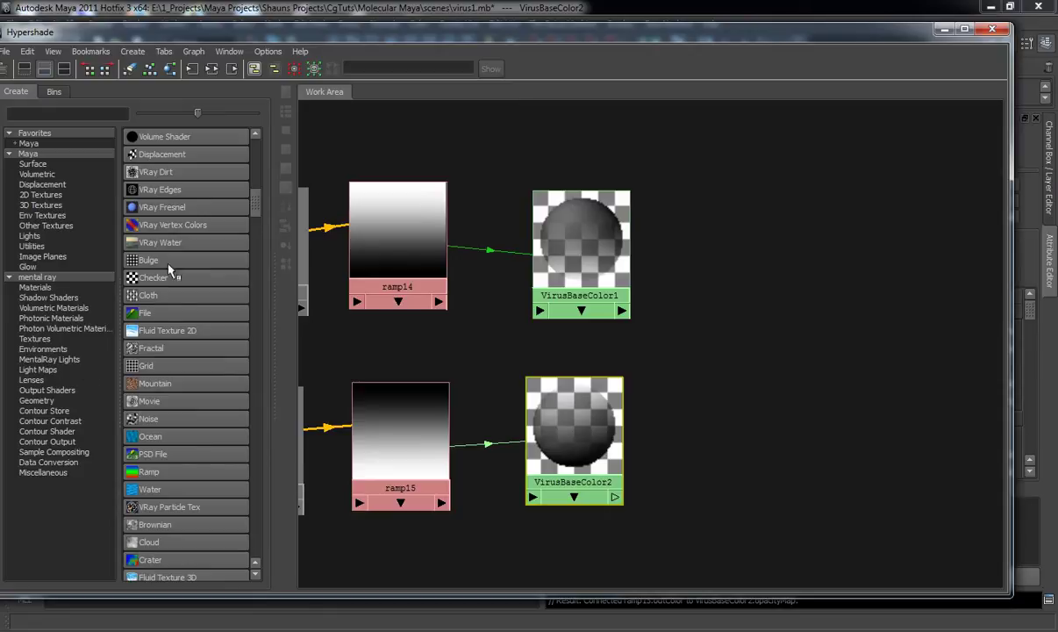
left_click(54, 247)
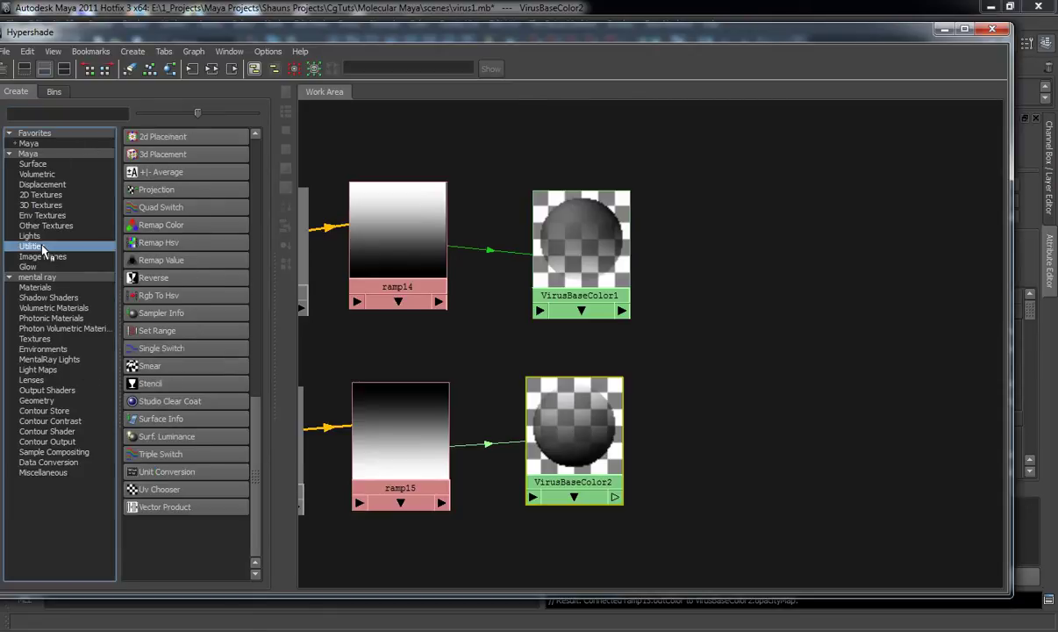
left_click(173, 314)
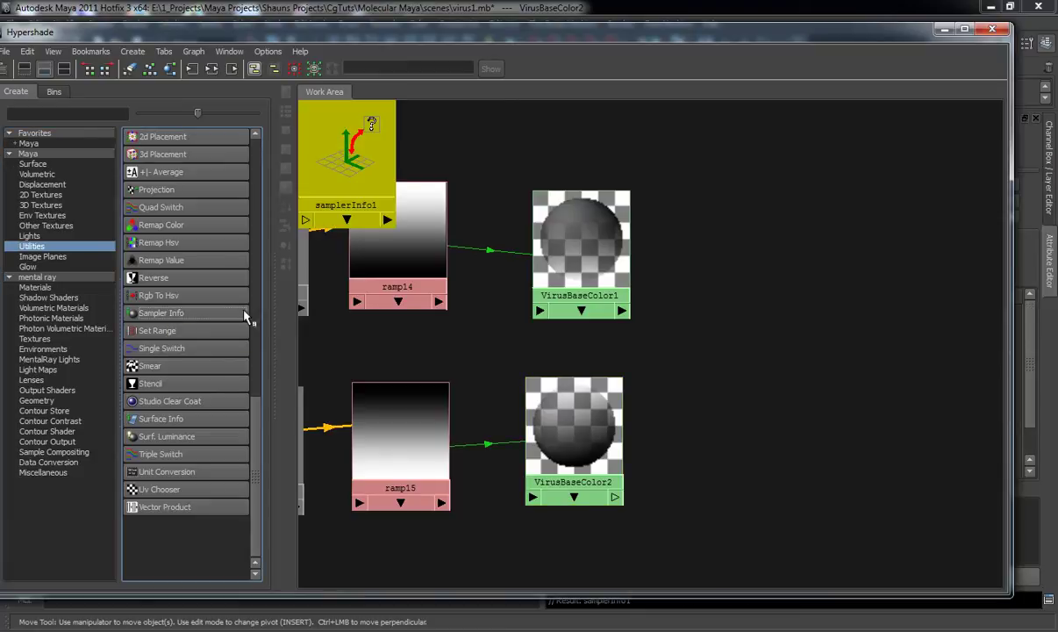
left_click(173, 314)
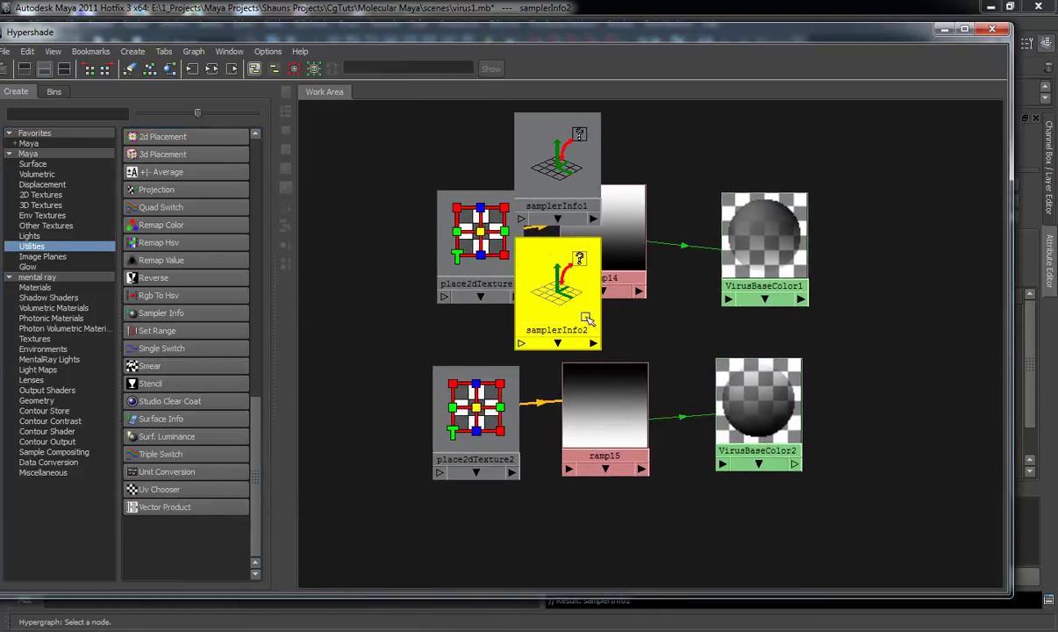
scroll(608, 317, "down", 3)
left_click_drag(566, 283, 553, 514)
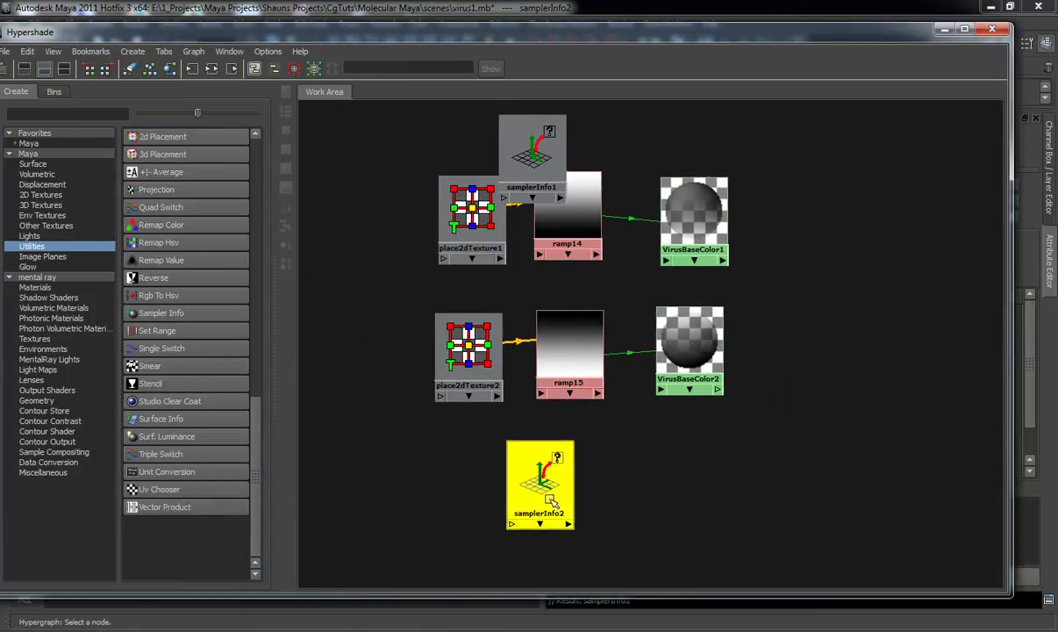
left_click_drag(555, 169, 527, 120)
- Connect samplerInfo1's facingRatio to both uCoord and vCoord of ramp14 through the Connection Editor
middle_click_drag(619, 186, 540, 263, "alt")
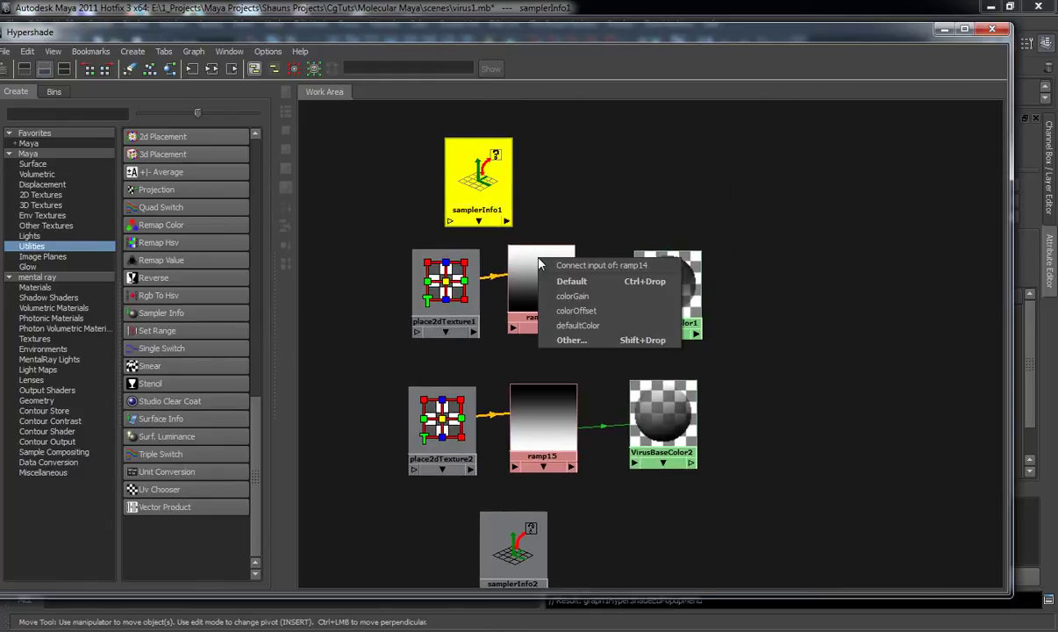
left_click(568, 340)
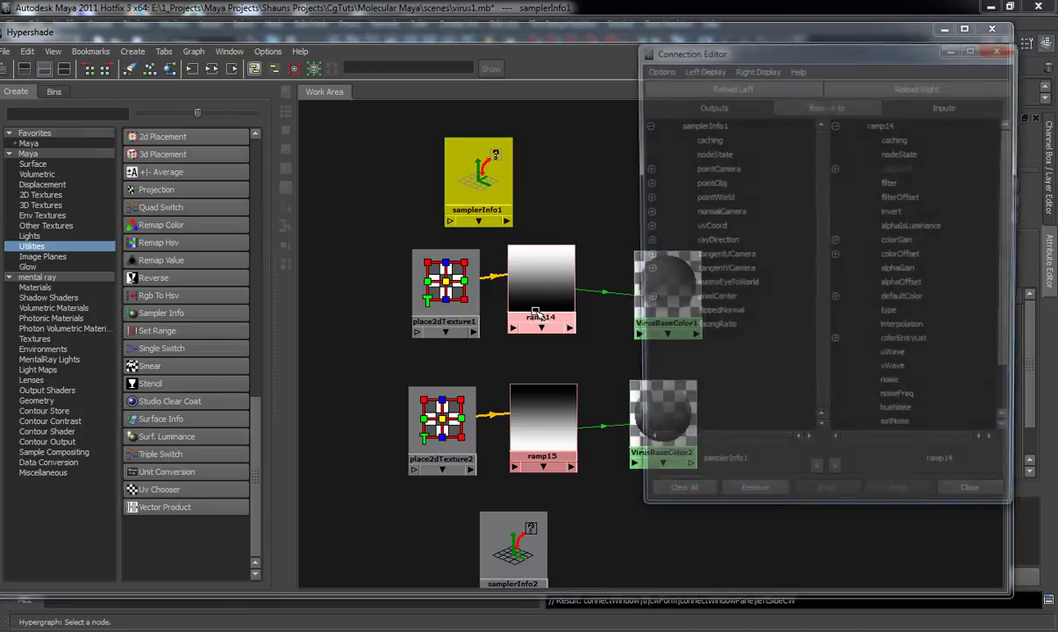
left_click(713, 330)
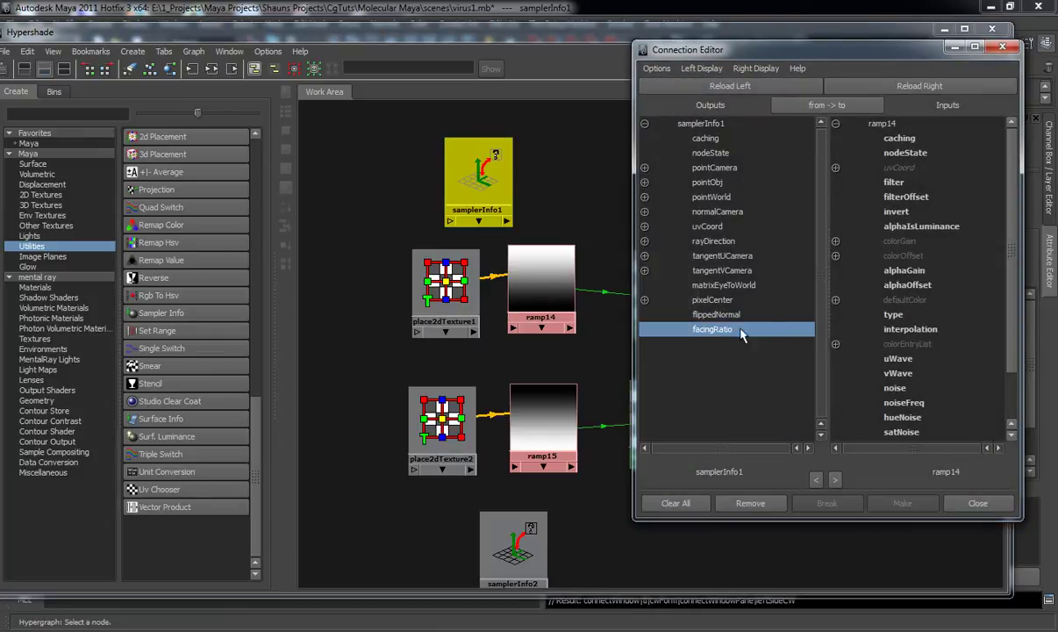
left_click(836, 168)
left_click(933, 198)
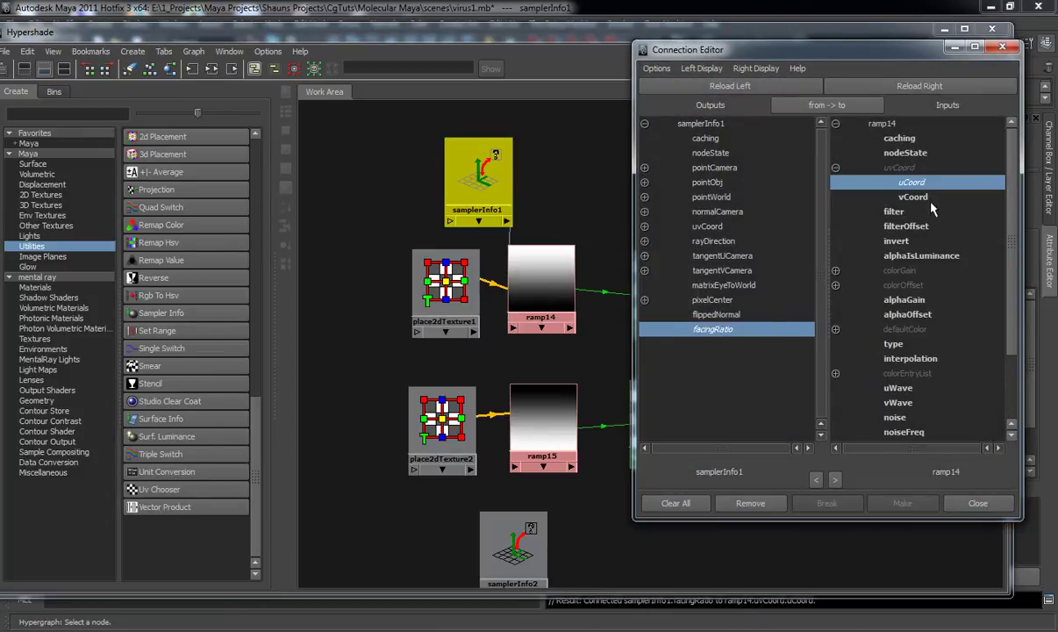
left_click(1001, 47)
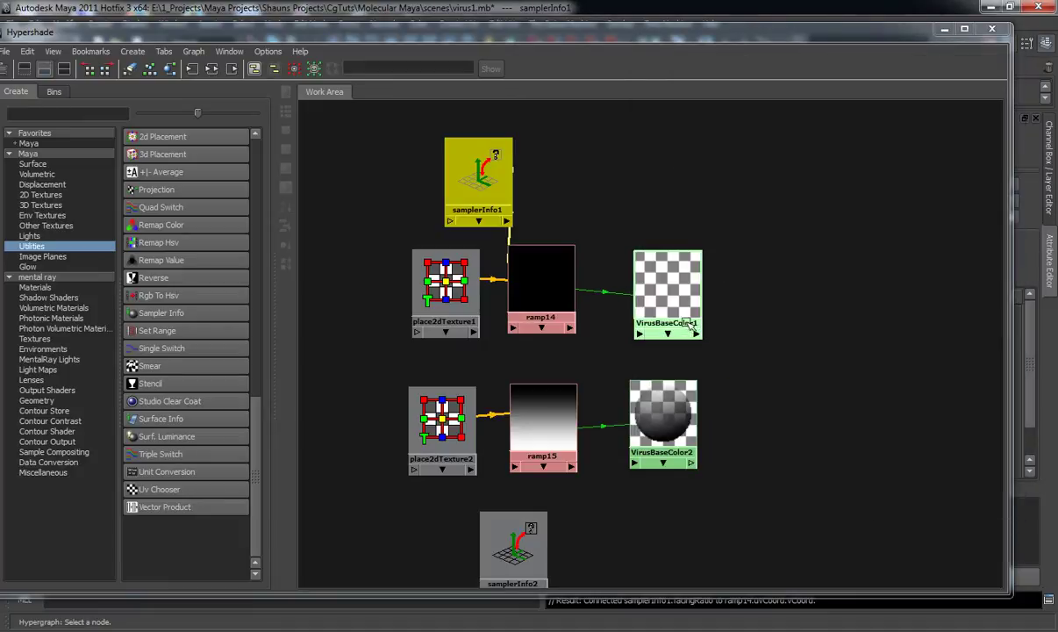
- Connect samplerInfo2's facingRatio to both uCoord and vCoord of ramp15, and shift both Sampler Info nodes slightly away from the ramps
middle_click_drag(681, 319, 625, 287, "alt")
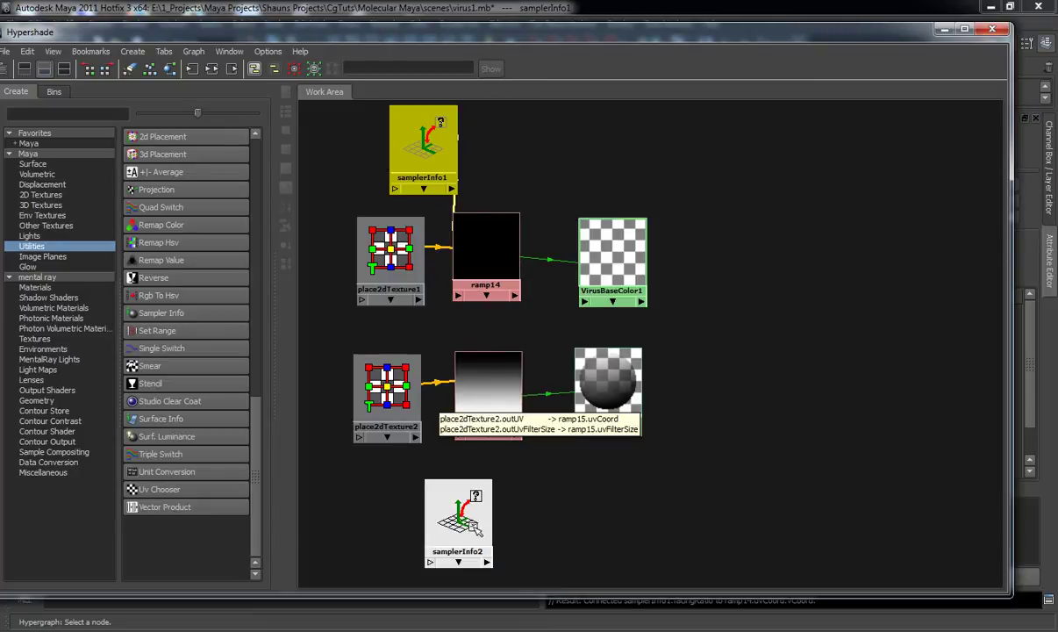
middle_click_drag(474, 525, 481, 402)
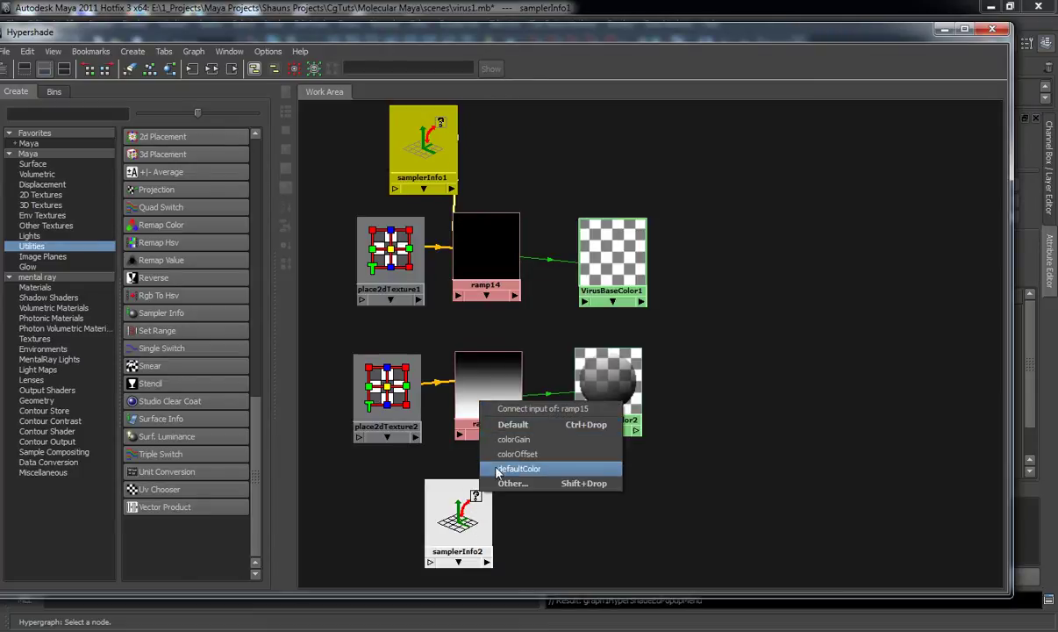
left_click(513, 483)
left_click(711, 329)
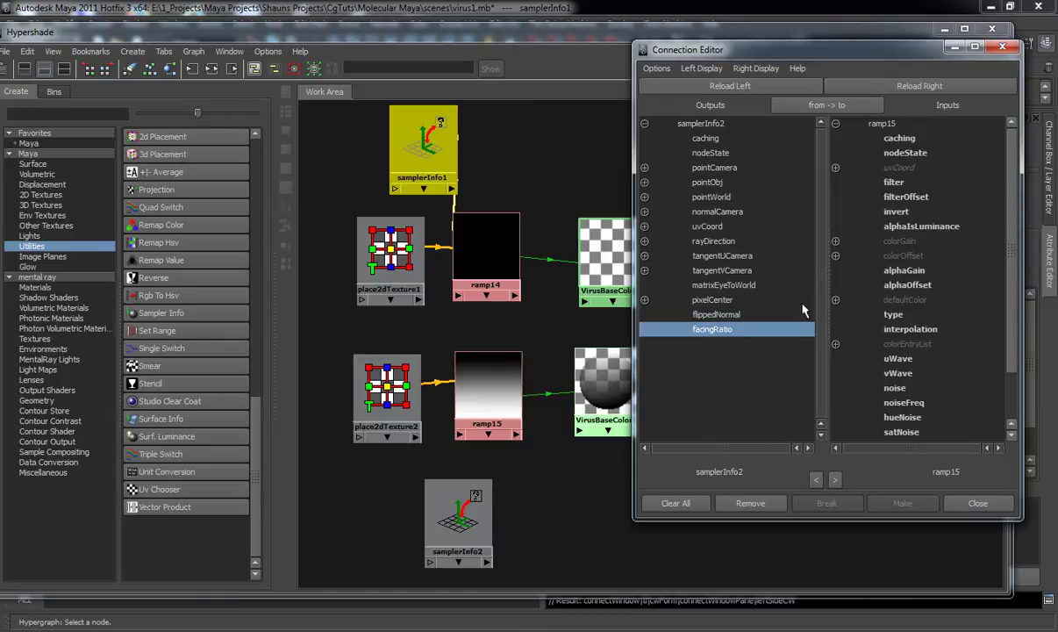
left_click(836, 167)
left_click(912, 197)
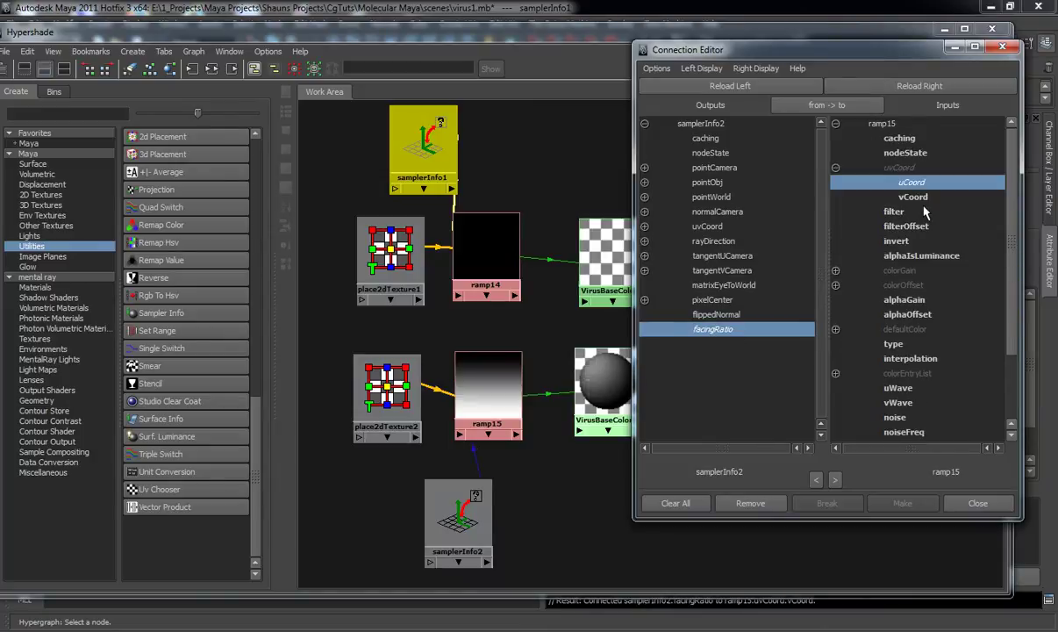
left_click(976, 503)
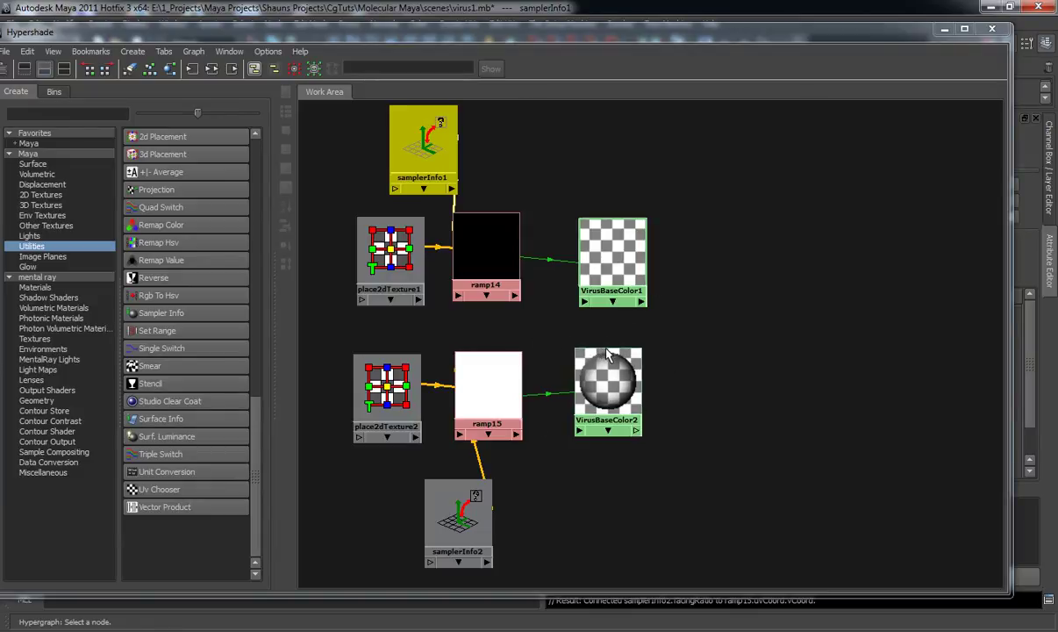
left_click_drag(458, 518, 442, 526)
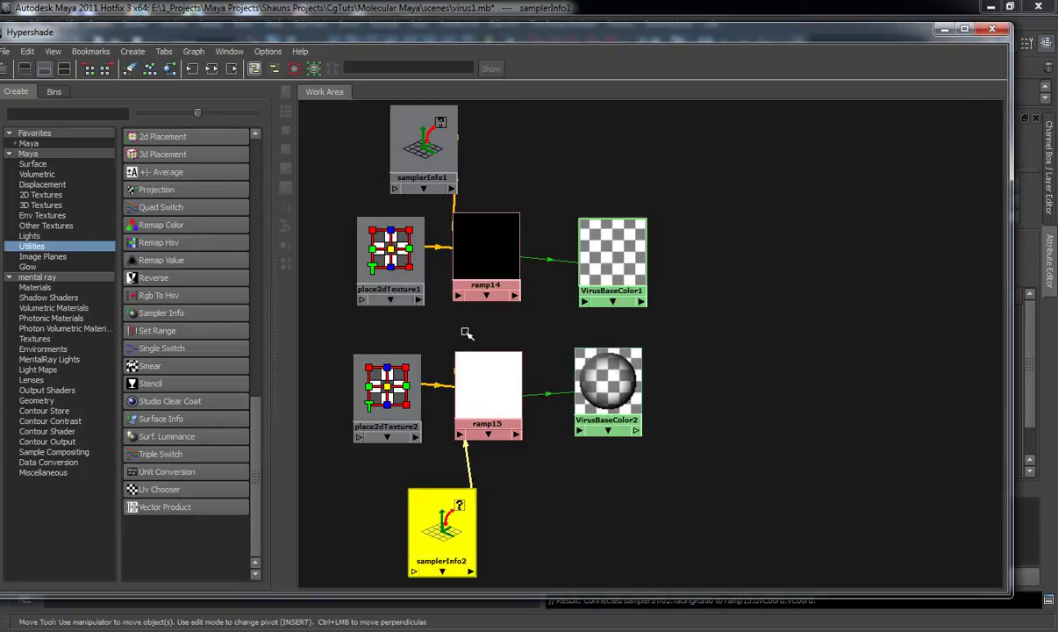
left_click_drag(424, 144, 410, 139)
- Adjust ramp14's gradient, placing the white marker slightly below the top and the black marker about two-thirds of the way down
left_click(478, 224)
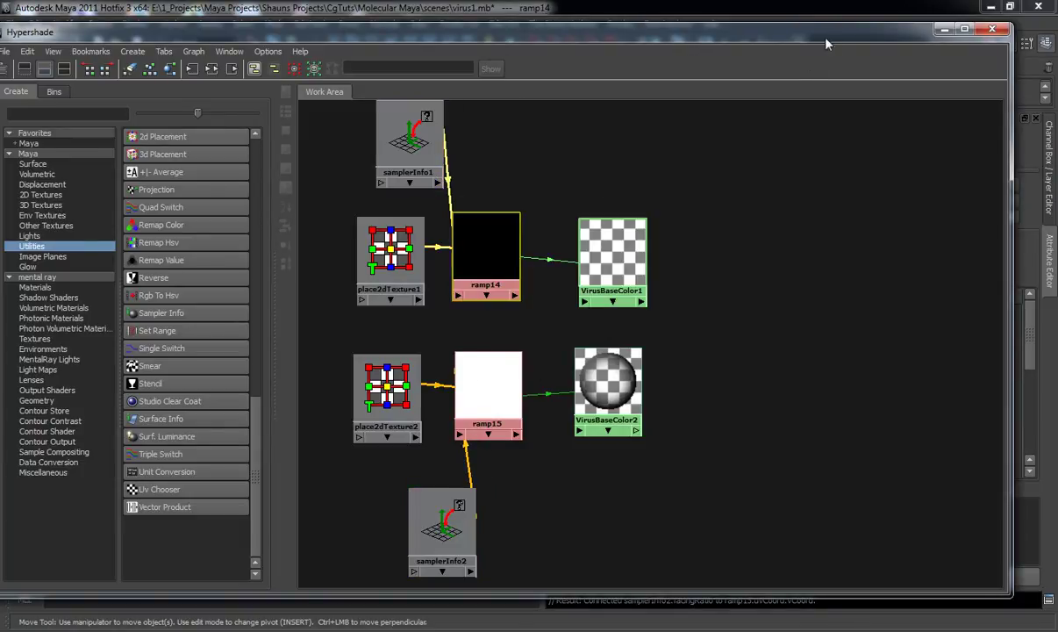
left_click_drag(825, 44, 482, 62)
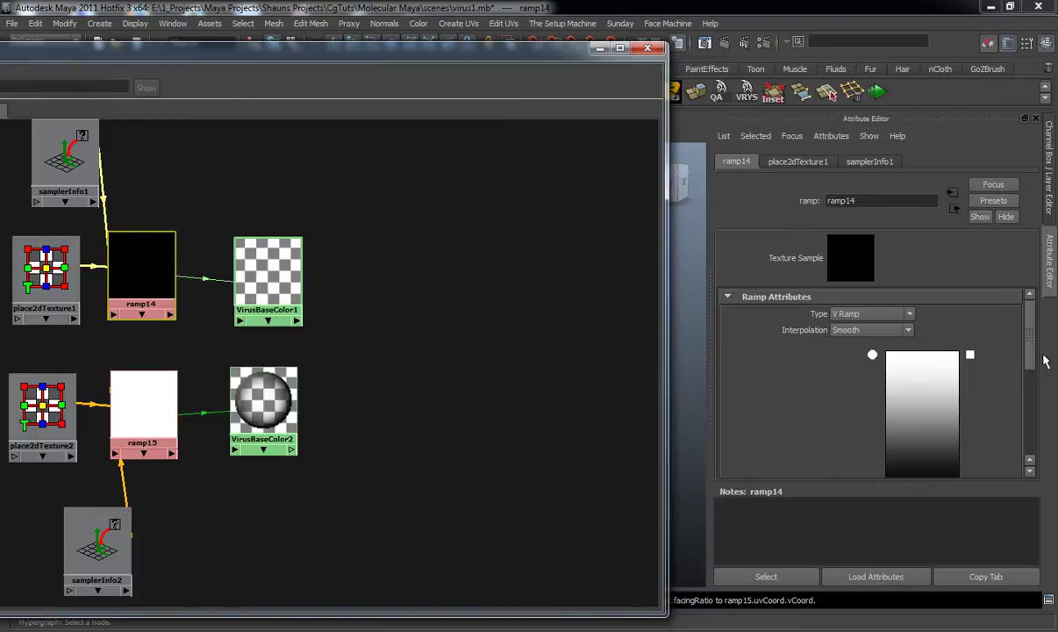
left_click_drag(1032, 362, 1040, 385)
mouse_move(872, 316)
left_mouse_down()
mouse_move(872, 378)
mouse_move(874, 313)
left_mouse_up()
left_click_drag(873, 457, 880, 343)
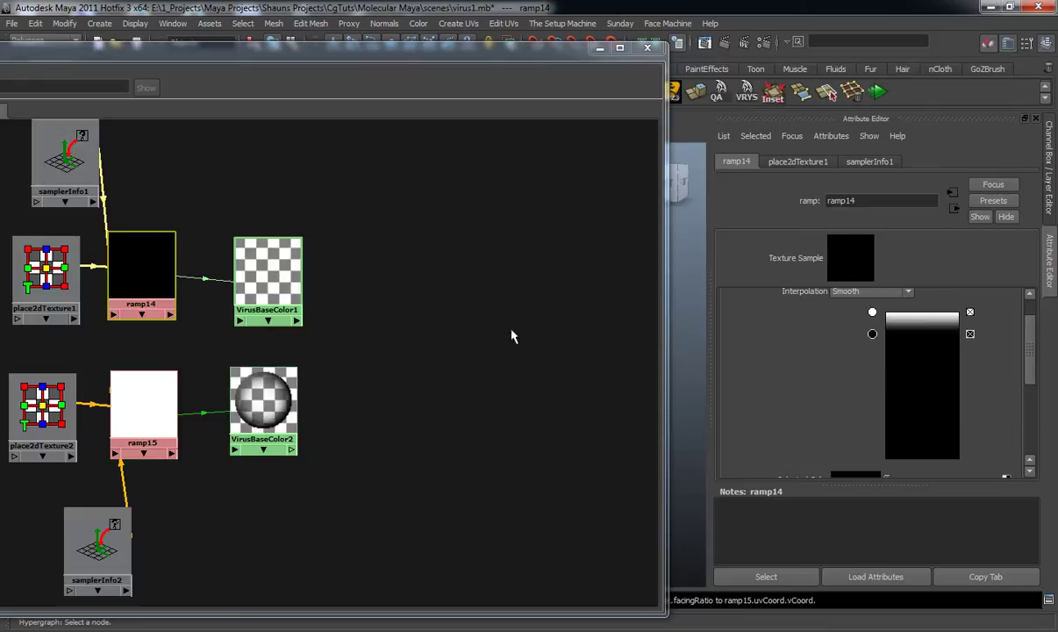
left_click(285, 270)
left_click(158, 259)
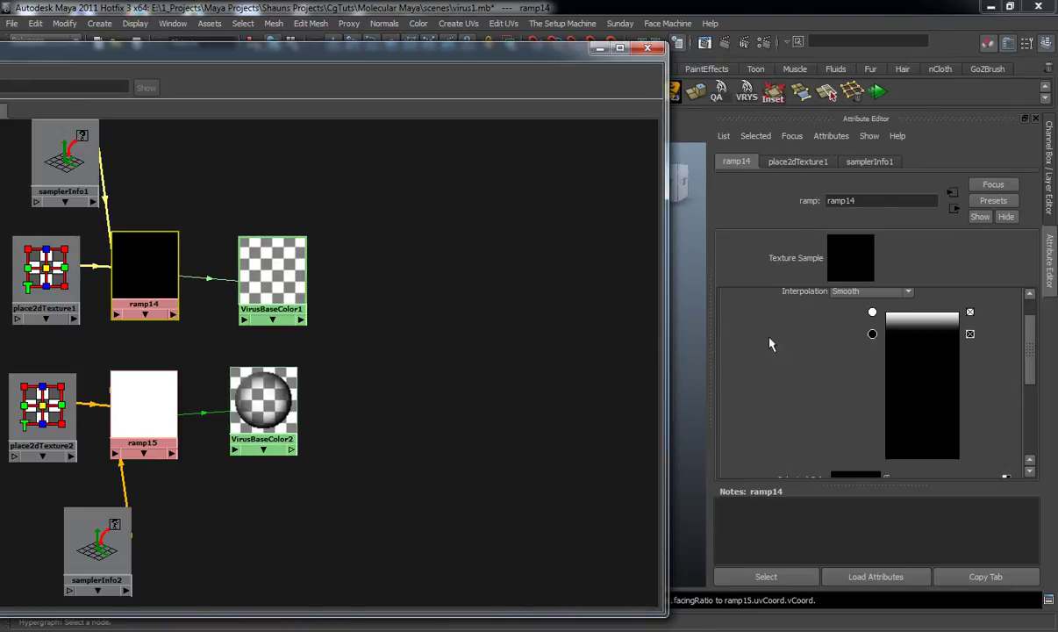
mouse_move(882, 345)
left_mouse_down()
mouse_move(876, 409)
mouse_move(876, 388)
left_mouse_up()
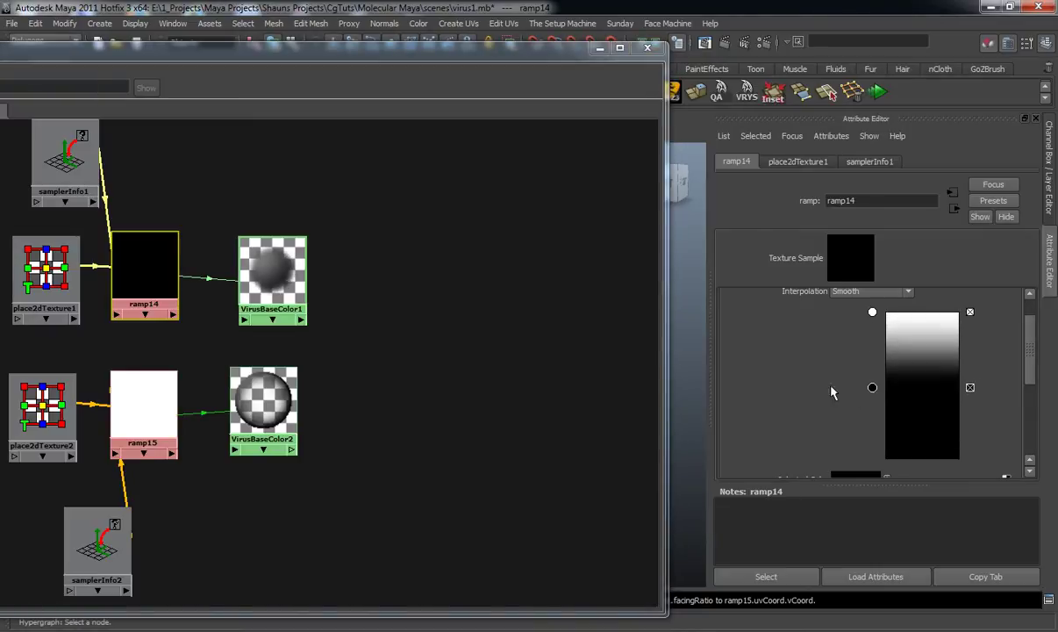
scroll(299, 286, "up", 1)
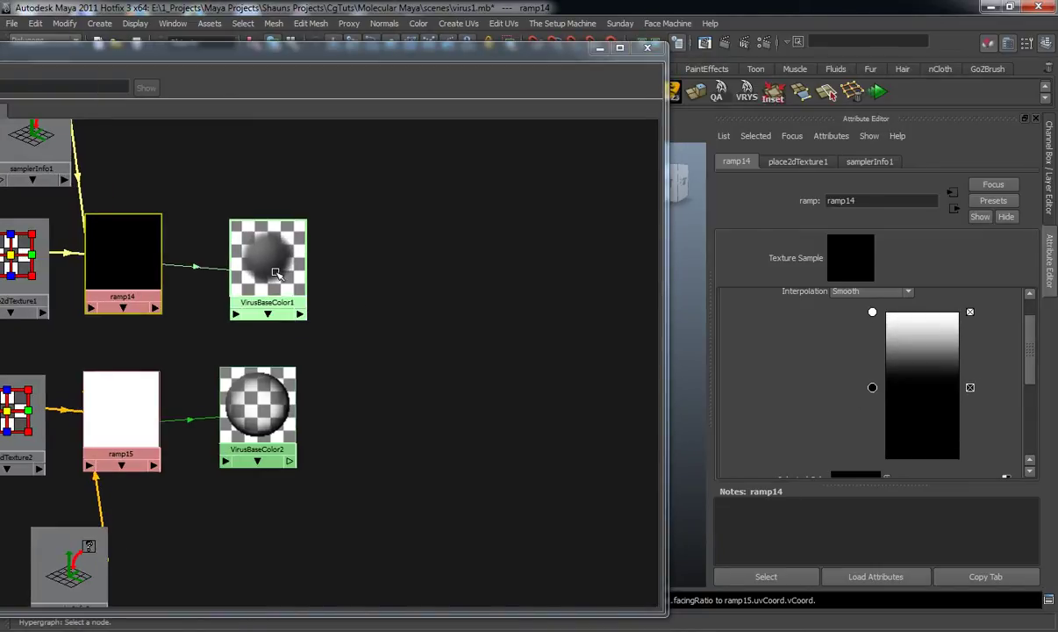
left_click_drag(872, 316, 878, 344)
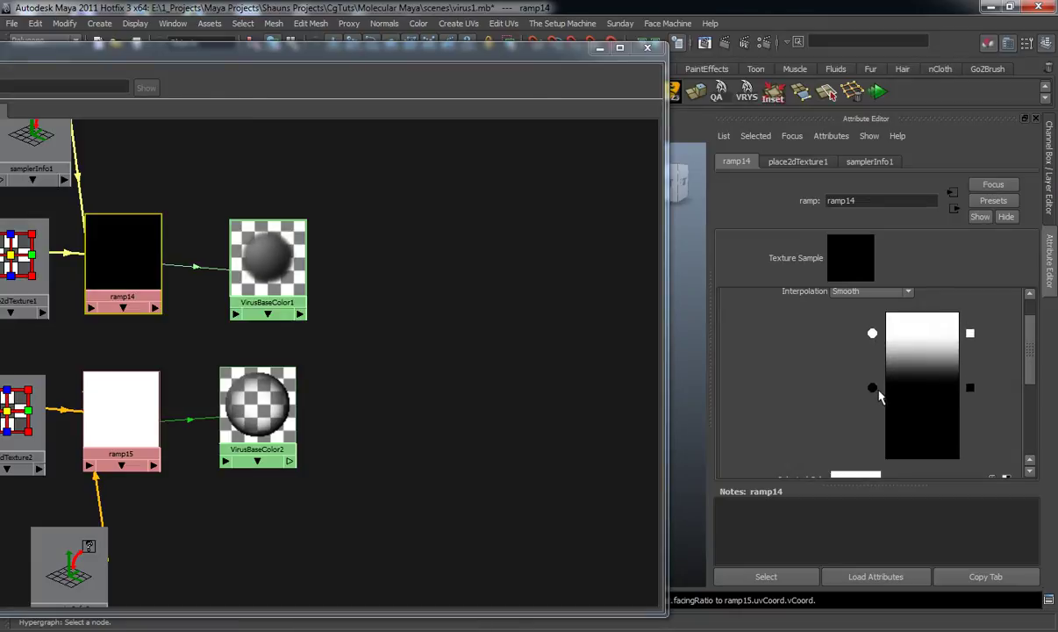
left_click_drag(878, 390, 892, 419)
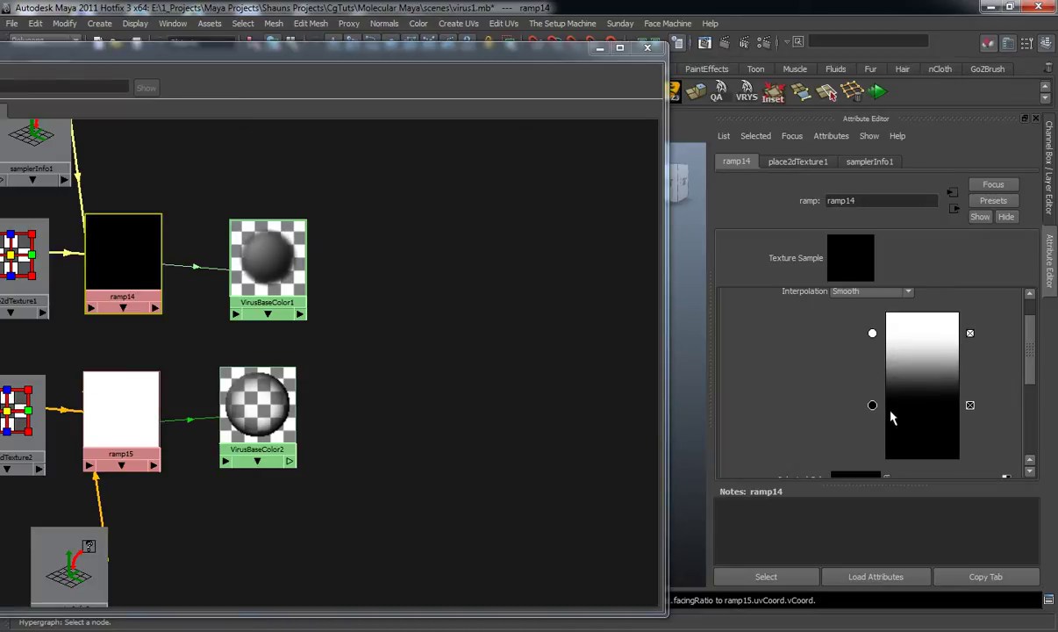
- Set the diffuse color of the VirusBaseColor1 material to a blue with RGB 0.190, 0.388, 0.765
left_click(286, 265)
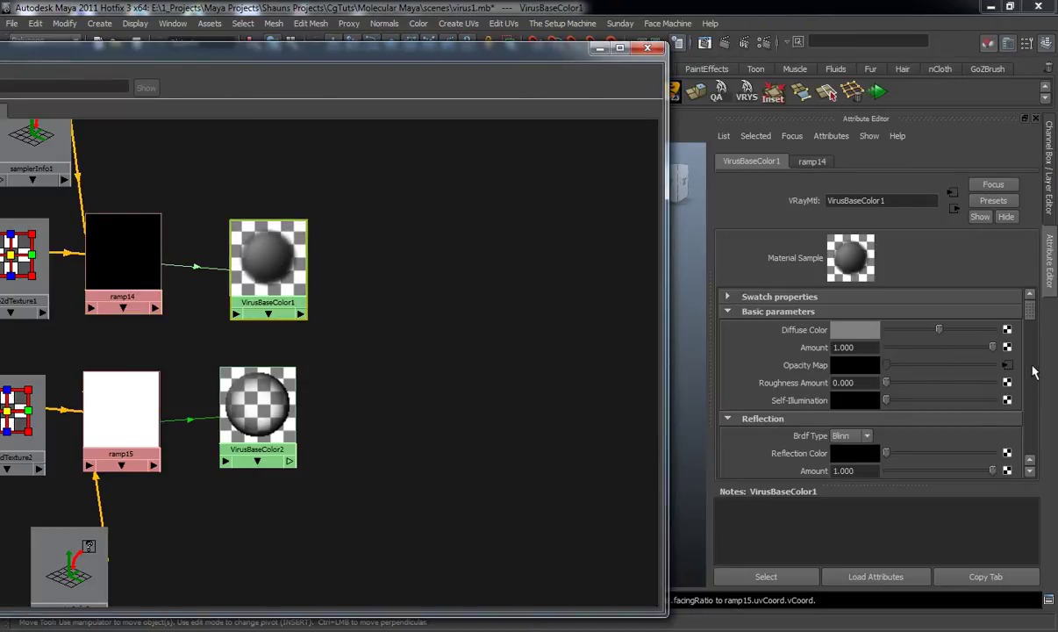
left_click_drag(434, 78, 578, 466)
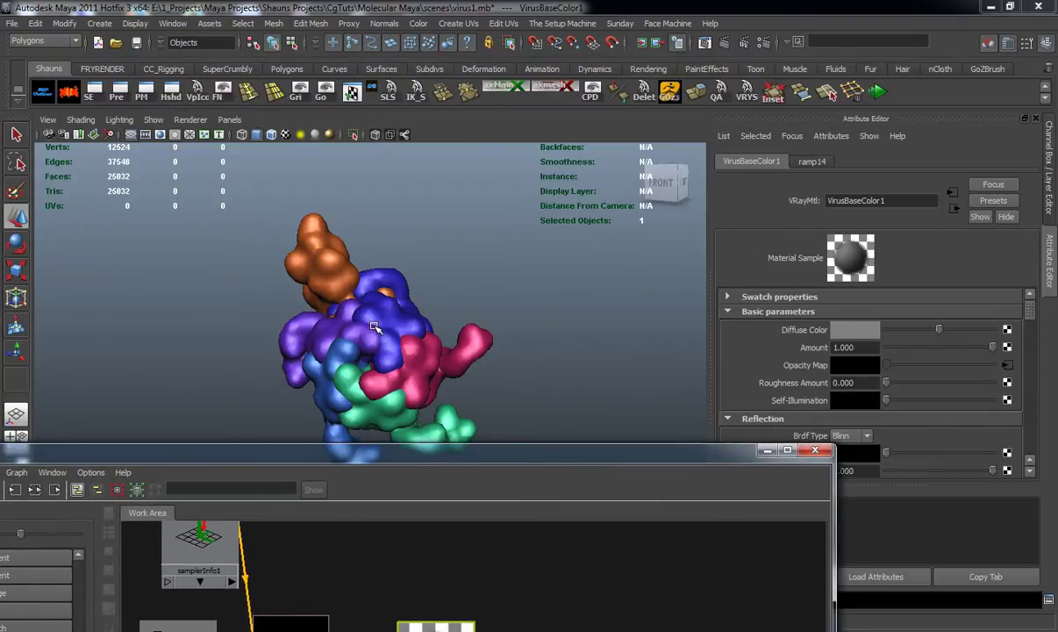
left_click_drag(430, 466, 415, 411)
left_click_drag(478, 436, 476, 483)
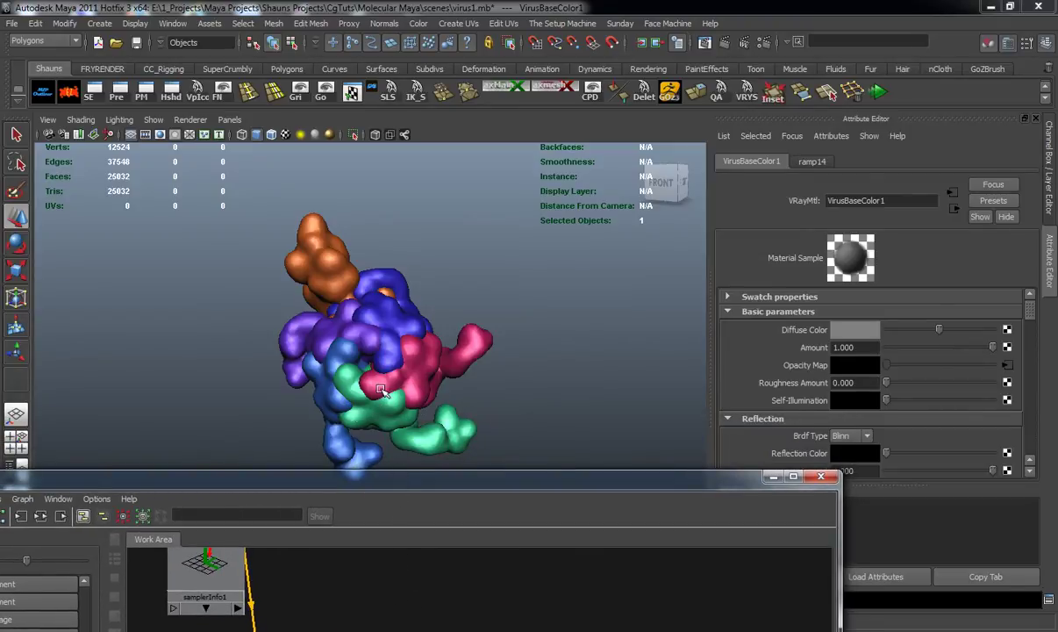
left_click_drag(396, 490, 386, 528)
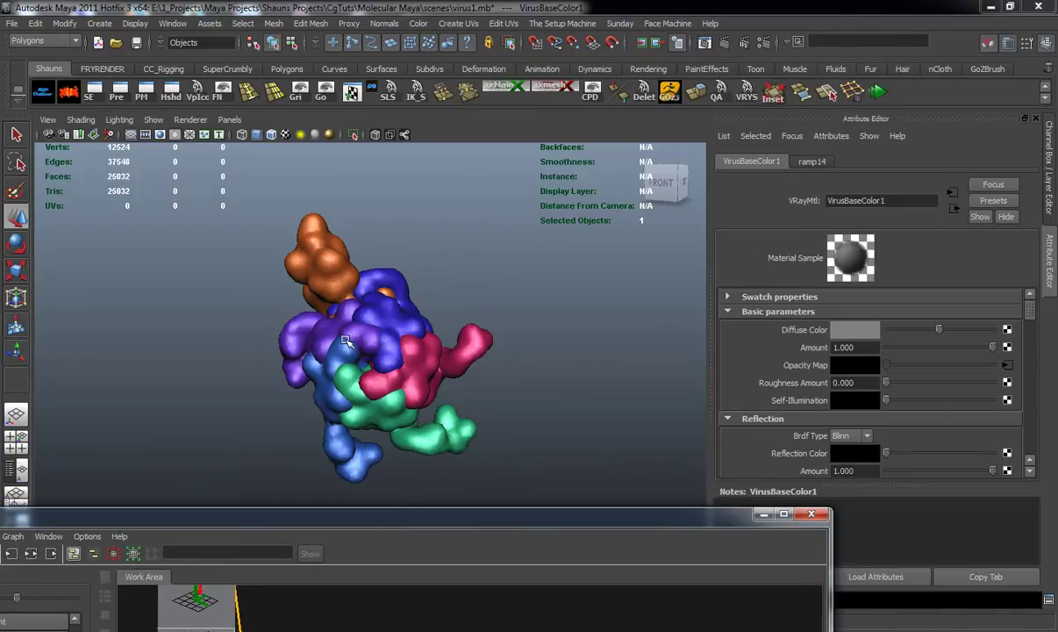
left_click_drag(518, 511, 439, 87)
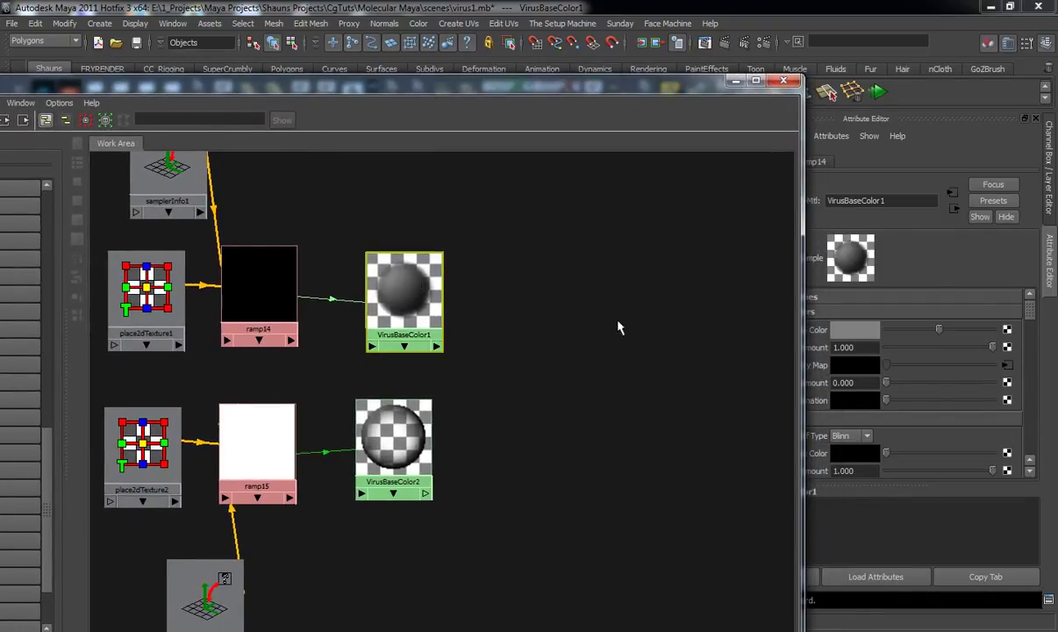
left_click(857, 334)
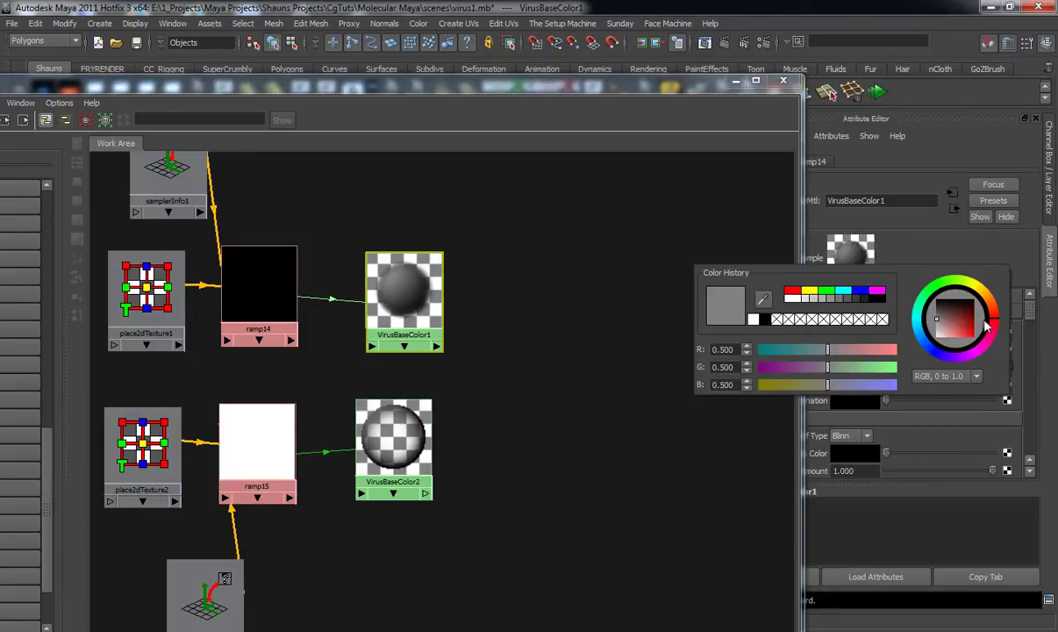
left_click_drag(986, 327, 996, 317)
left_click_drag(957, 355, 966, 327)
left_click_drag(778, 367, 813, 373)
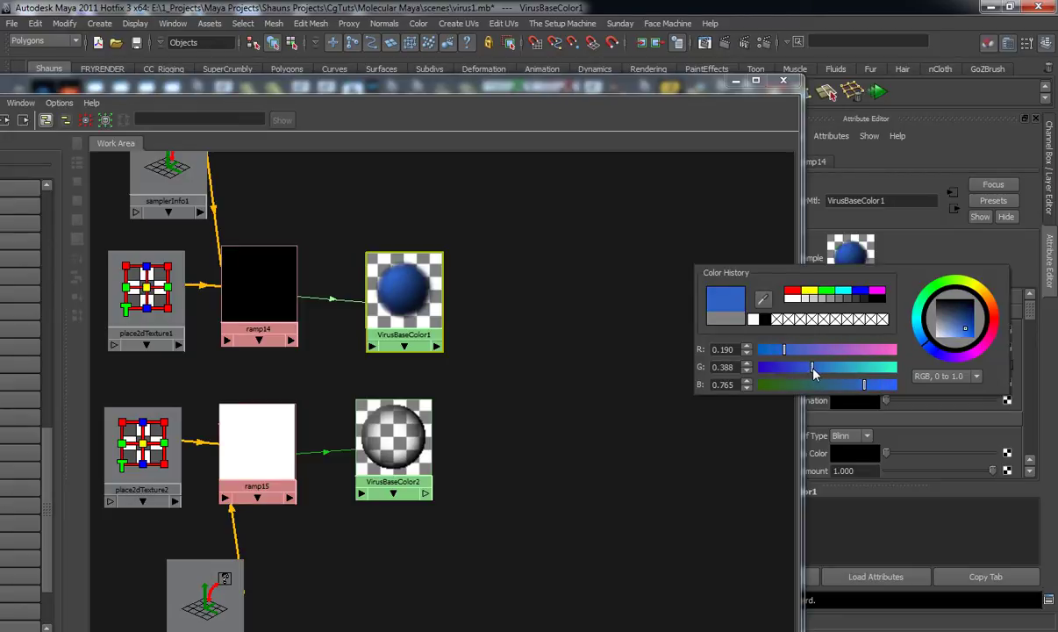
- Apply the same blue from the color history to VirusBaseColor2's diffuse color and align its node beneath VirusBaseColor1
left_click(423, 424)
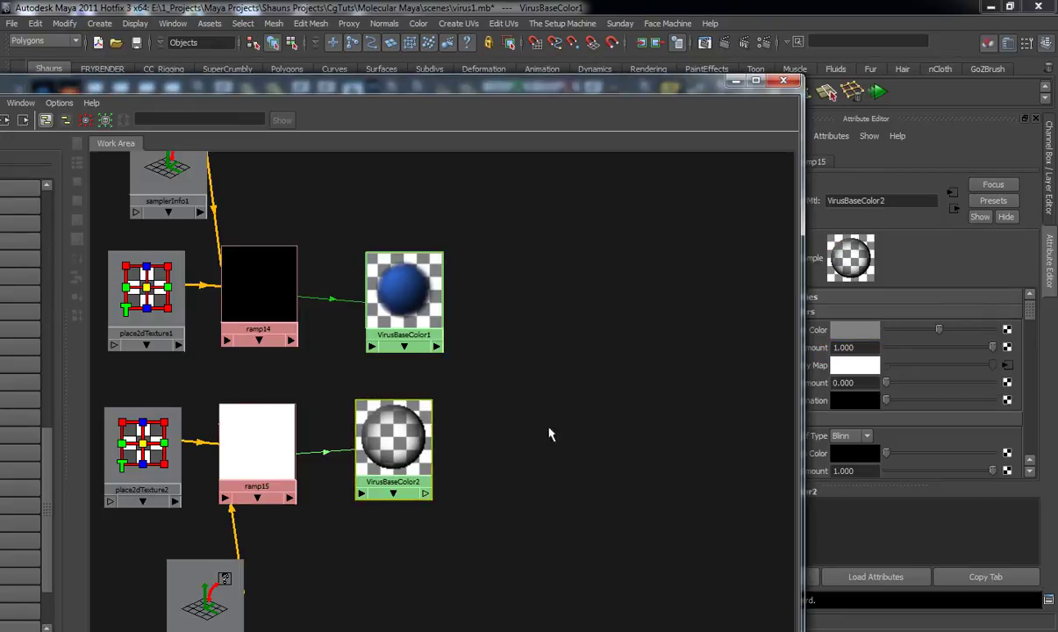
left_click(850, 334)
left_click(753, 321)
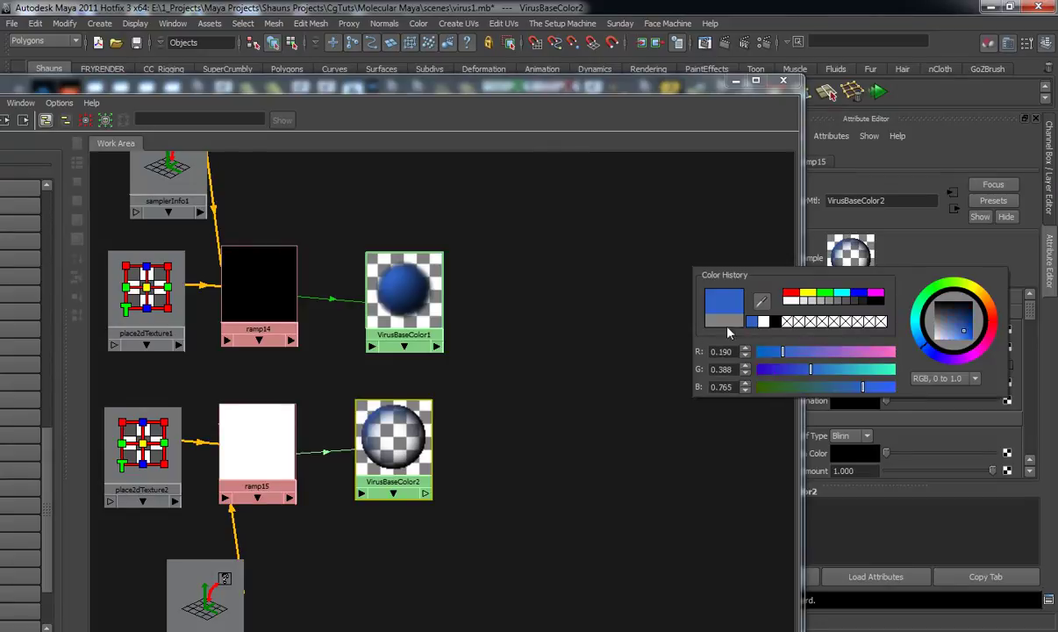
left_click_drag(395, 451, 399, 458)
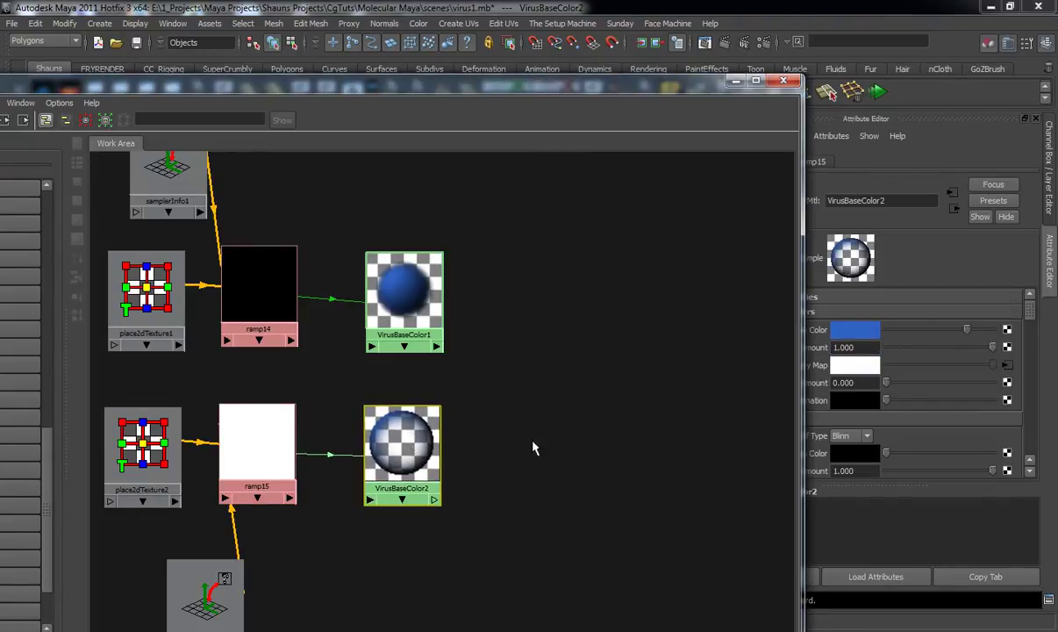
- Create a new VRay Mtl material and place its node below VirusBaseColor2
scroll(501, 415, "down", 1)
middle_click_drag(571, 426, 628, 371, "alt")
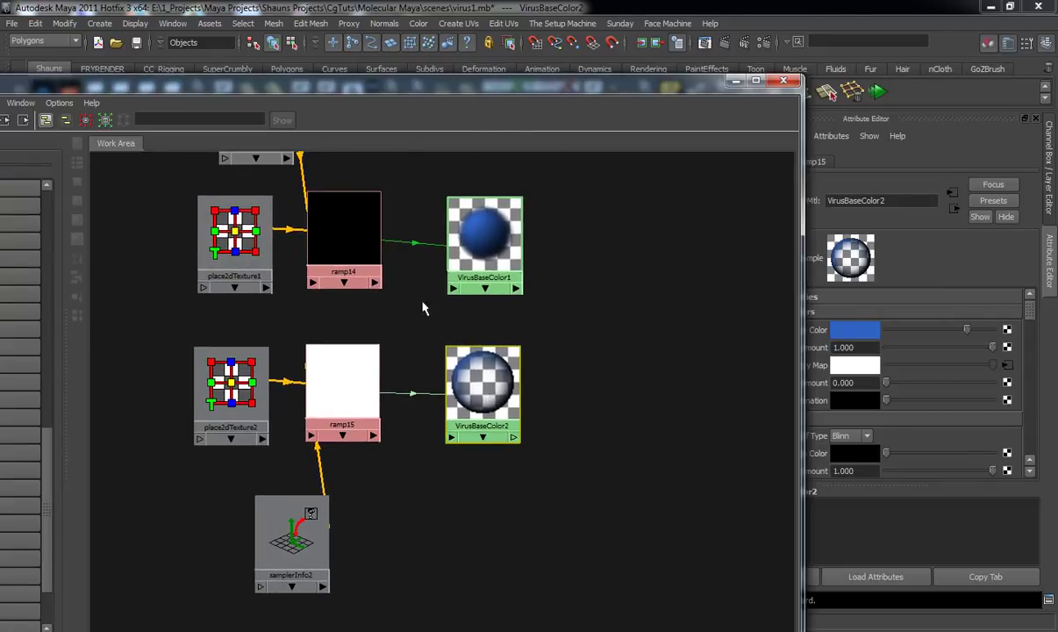
left_click_drag(496, 87, 517, 24)
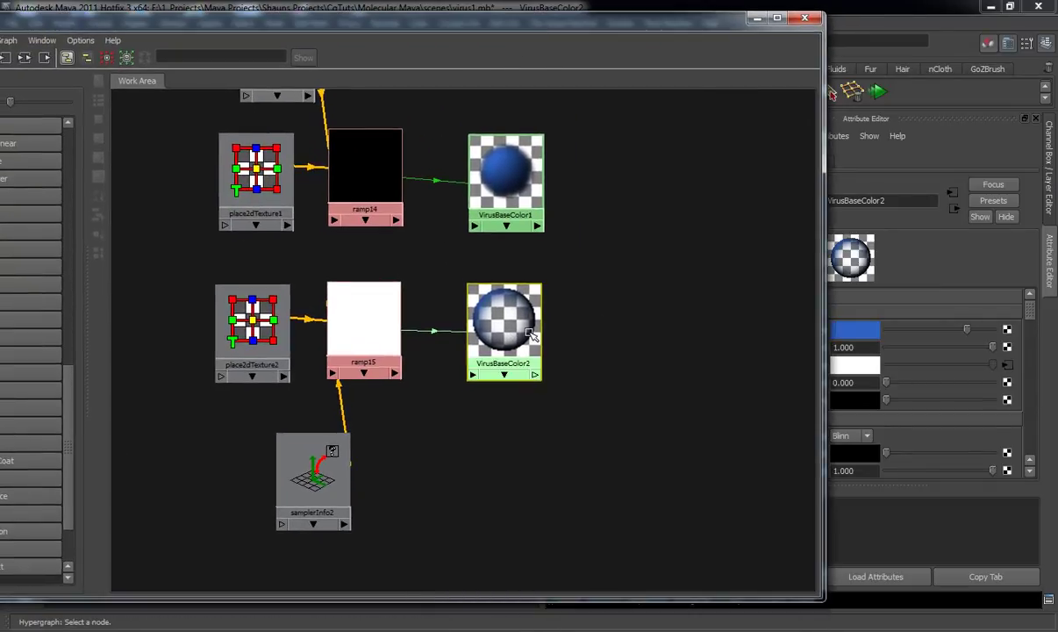
left_click_drag(311, 35, 417, 40)
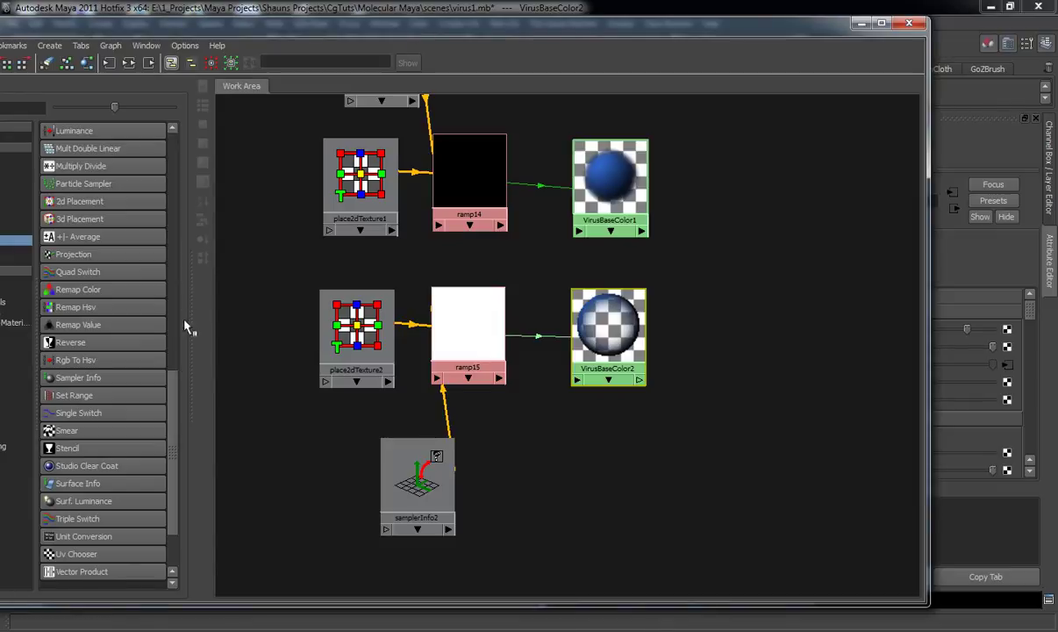
left_click_drag(180, 397, 172, 122)
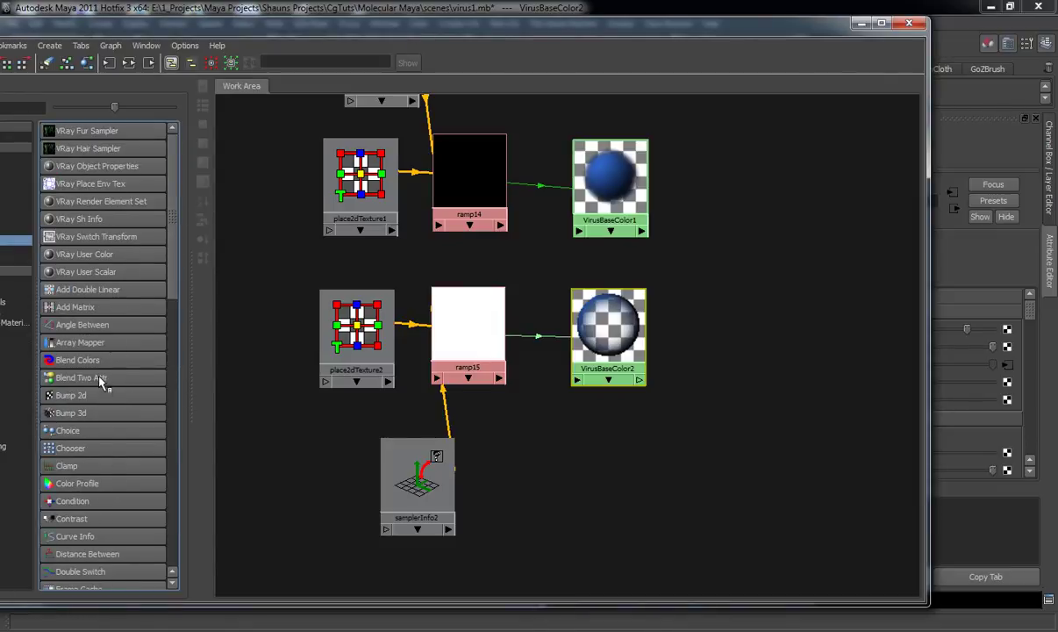
left_click_drag(183, 24, 284, 25)
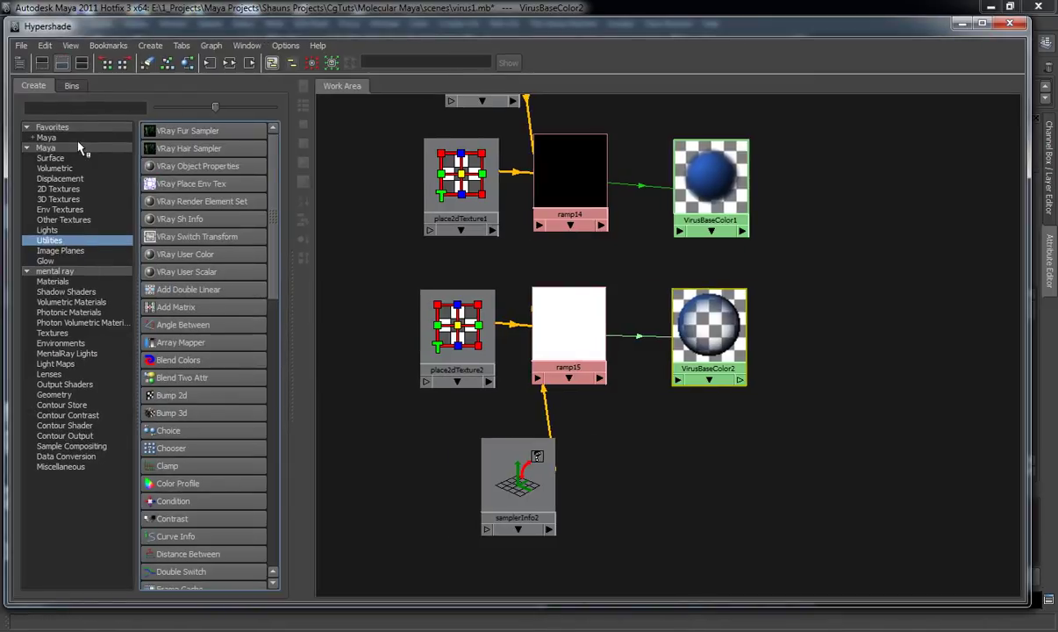
left_click(49, 137)
left_click(45, 148)
left_click(186, 273)
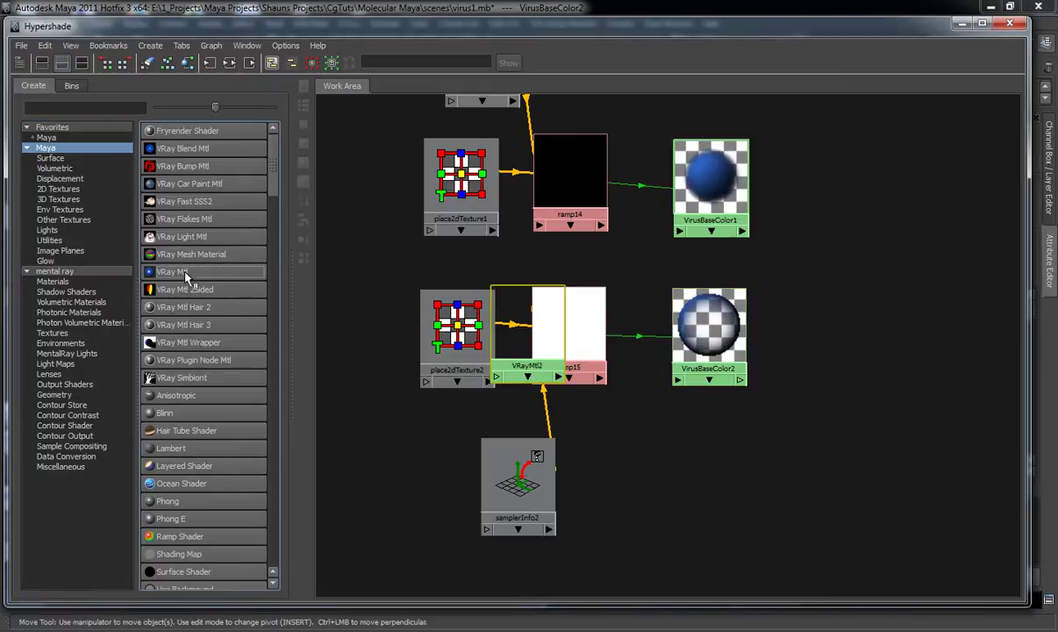
left_click_drag(508, 320, 704, 500)
- Rename the new V-Ray material as OuterMembrane and shift its node slightly away from samplerInfo2
right_click_drag(704, 500, 669, 602)
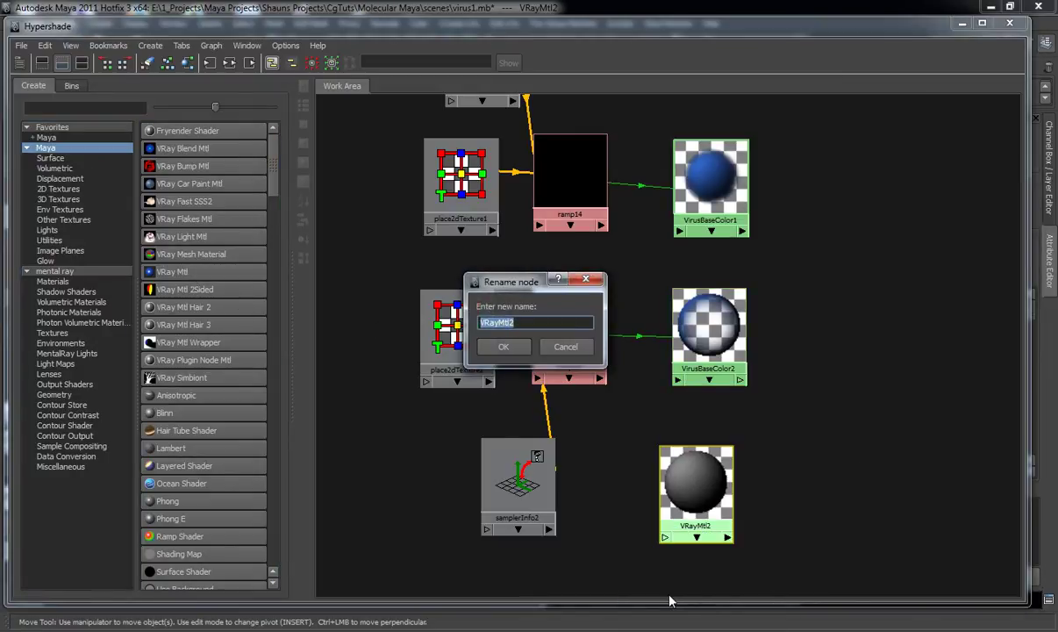
type("OuterMembrane")
key("Return")
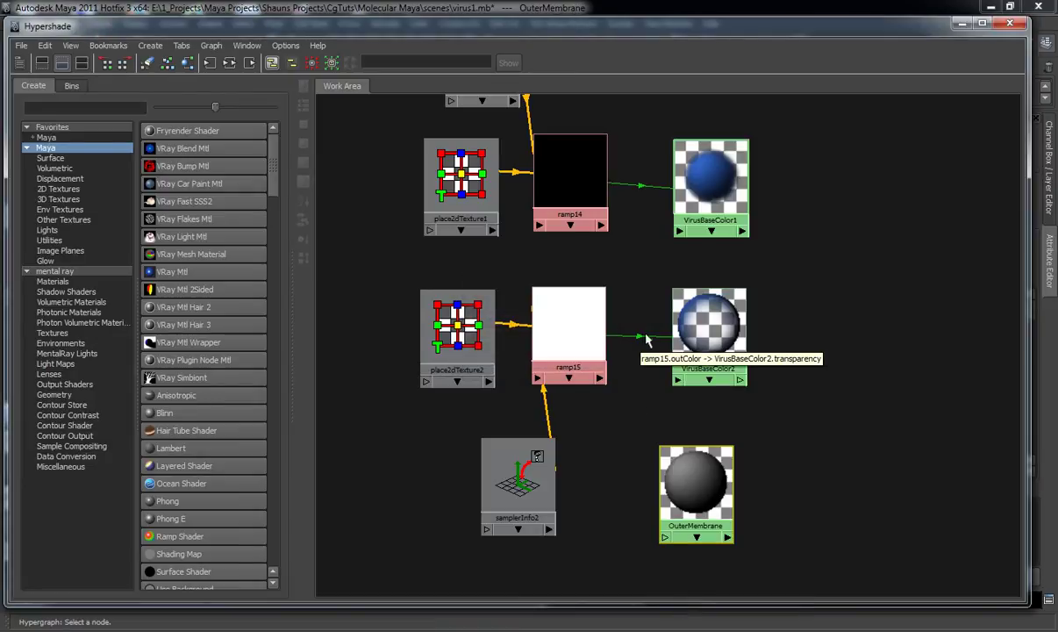
left_click_drag(697, 491, 729, 484)
- Create a new Ramp texture with its 2D placement node in the work area
scroll(185, 447, "down", 7)
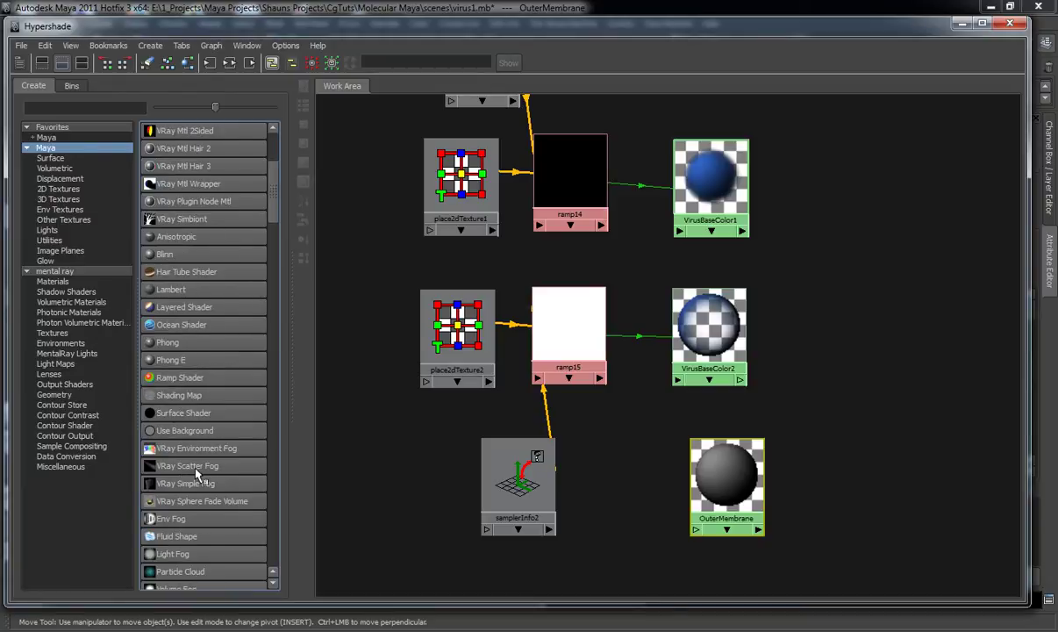
scroll(187, 503, "down", 4)
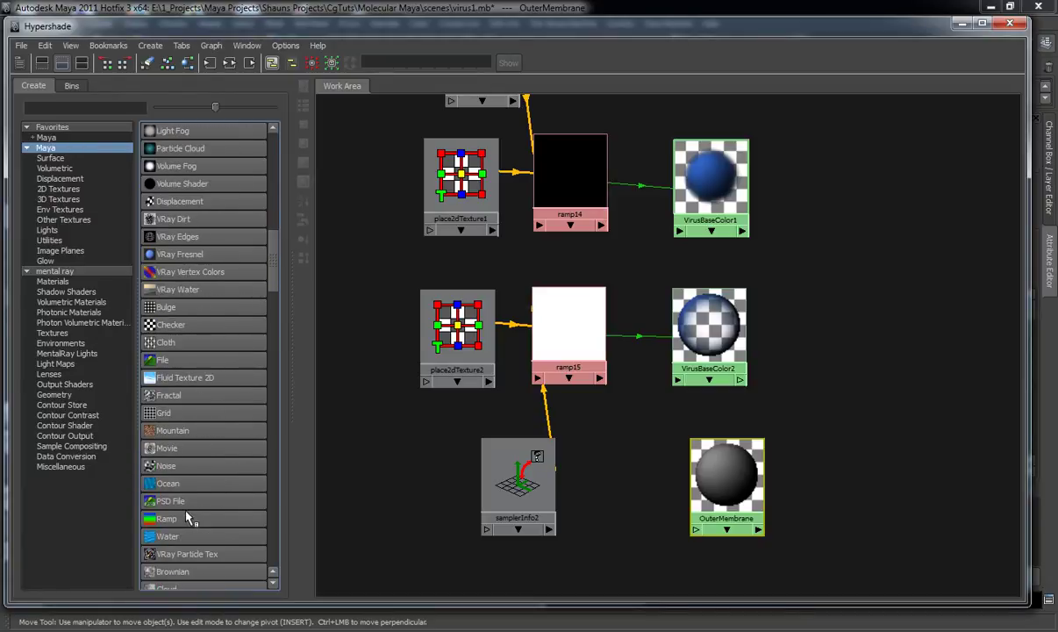
left_click(167, 523)
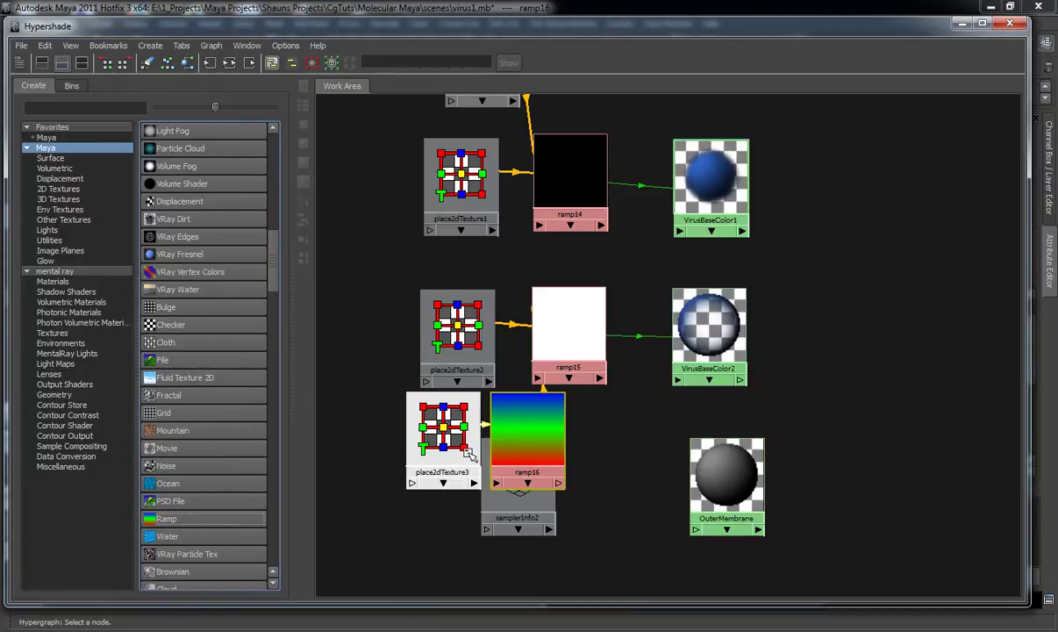
- Spread out the ramp16, place2dTexture3 and OuterMembrane nodes so they sit clear of samplerInfo2
left_click_drag(527, 439, 646, 470)
left_click_drag(474, 461, 615, 562)
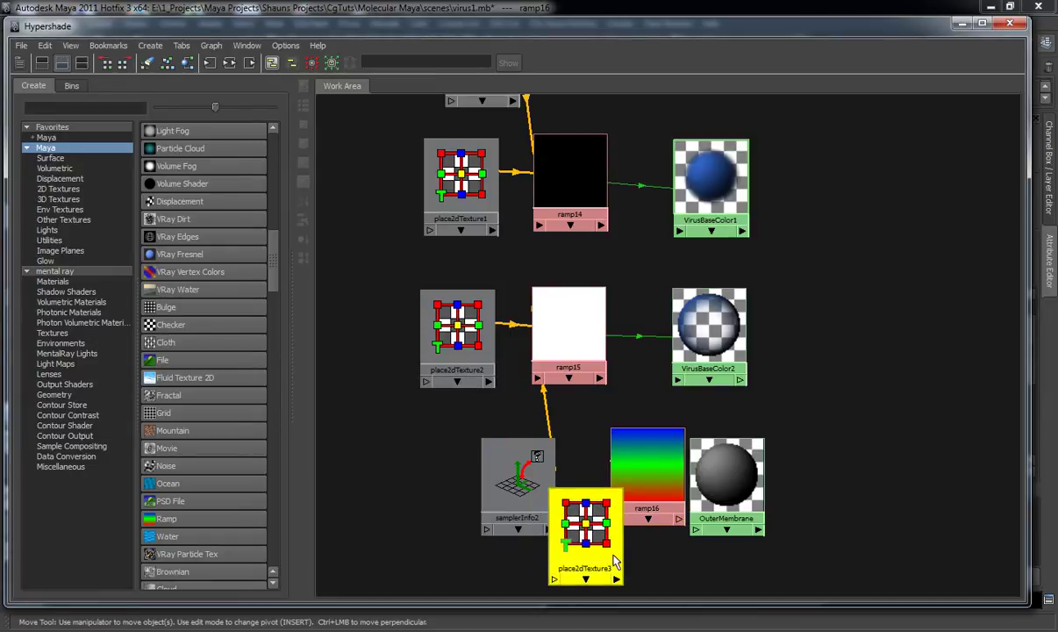
left_click_drag(760, 496, 832, 492)
left_click_drag(650, 474, 711, 496)
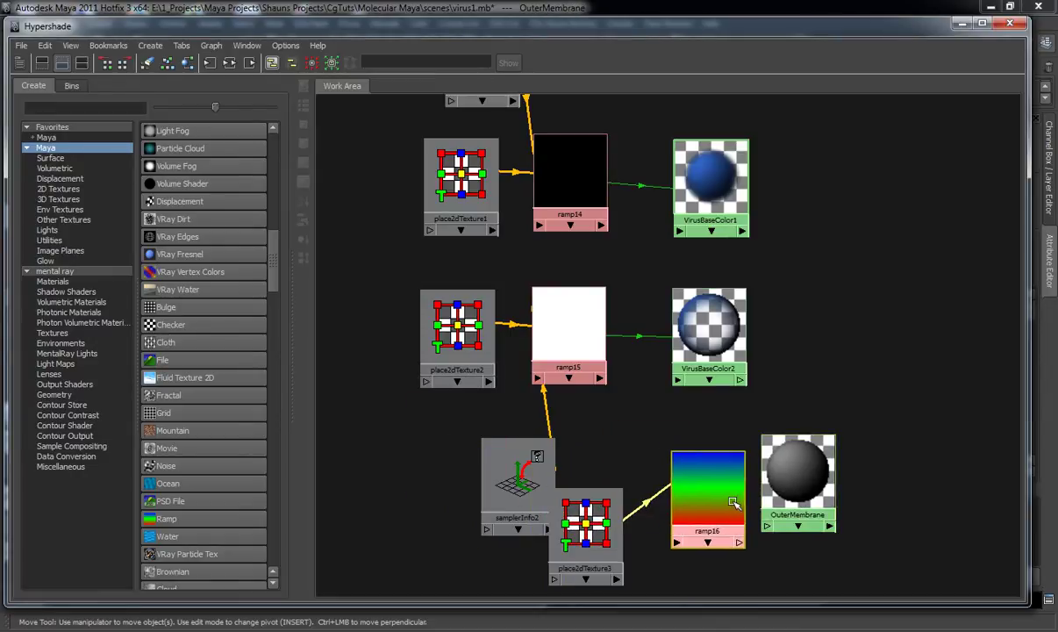
- Connect ramp16 to the diffuse color of the OuterMembrane material
left_click(788, 493)
left_click_drag(847, 25, 382, 53)
middle_click_drag(323, 507, 249, 510)
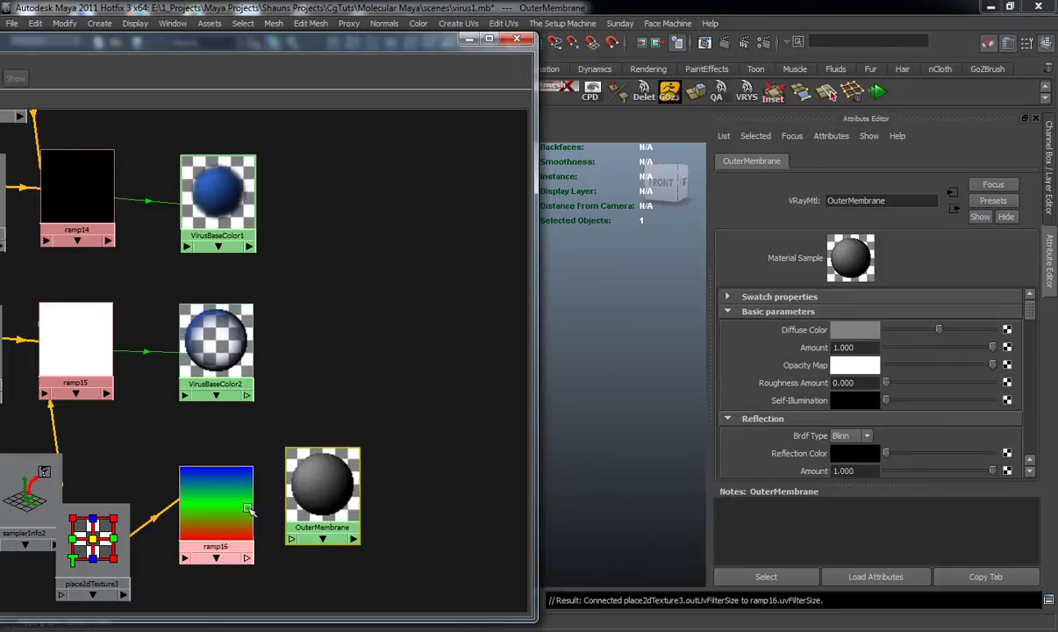
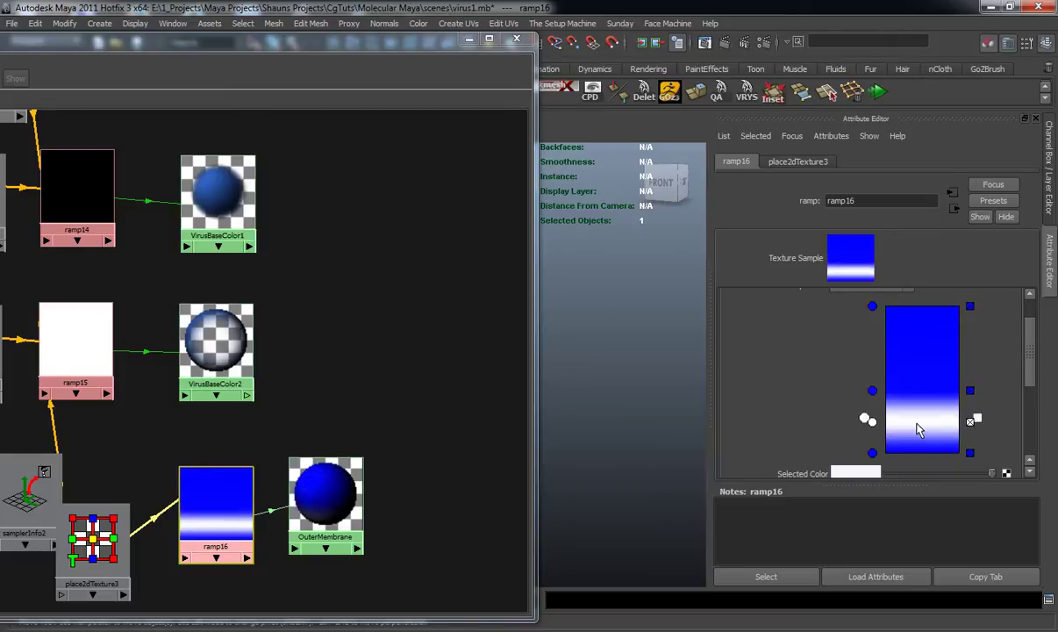
- Adjust ramp16's color stops into two white bands alternating with blue at both ends and in the middle
left_click_drag(878, 392, 879, 379)
mouse_move(877, 425)
left_mouse_down()
mouse_move(881, 407)
mouse_move(881, 420)
left_mouse_up()
left_click_drag(878, 380, 881, 421)
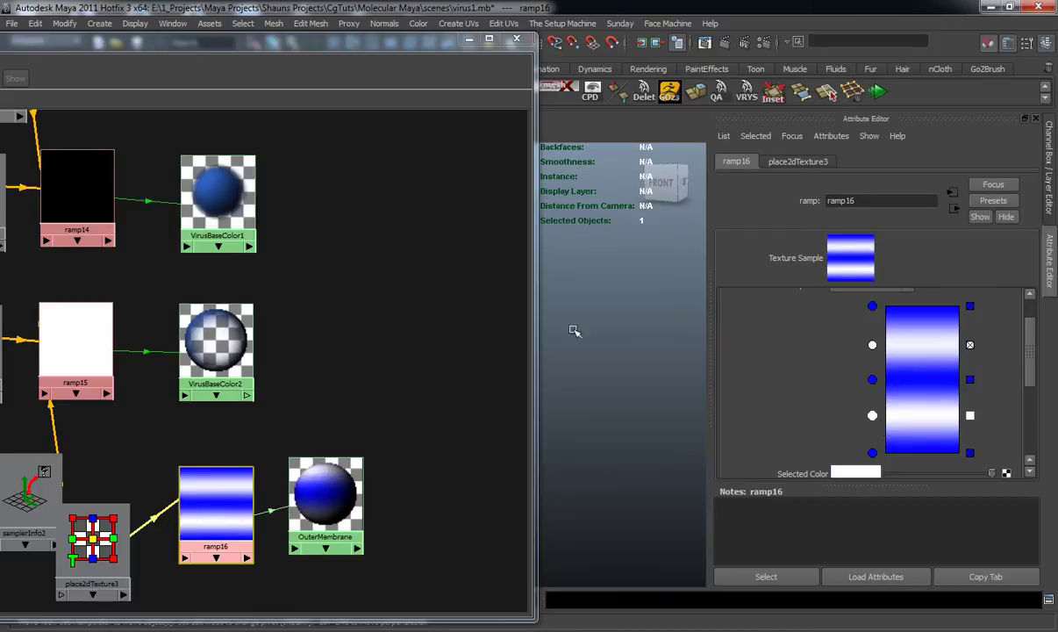
- Move the samplerInfo2 and place2dTexture2 nodes clear of place2dTexture3 and ramp15
left_click_drag(201, 40, 394, 28)
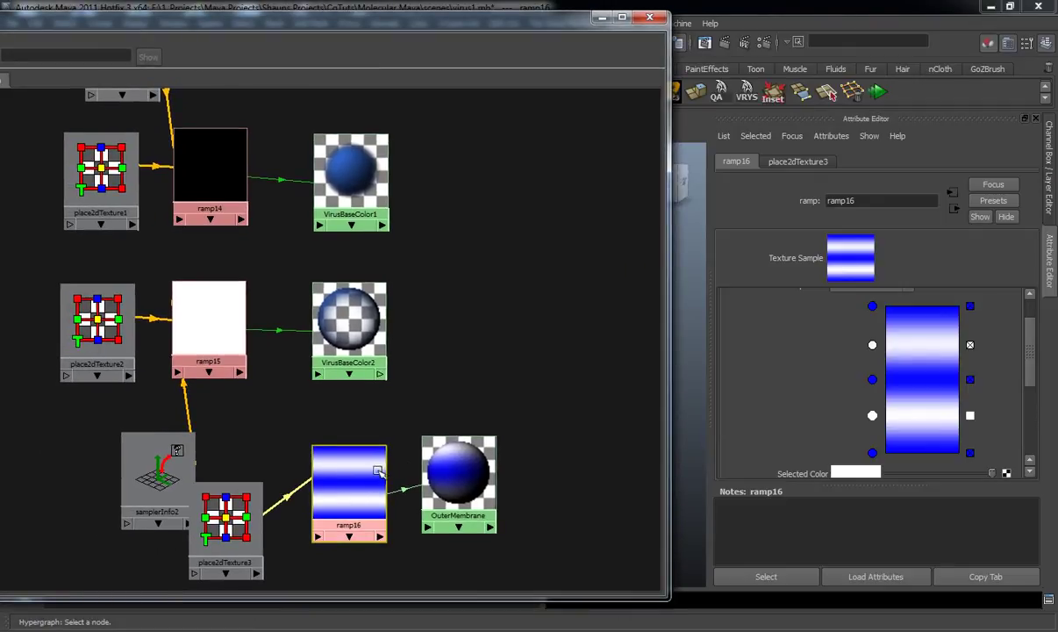
left_click(463, 492)
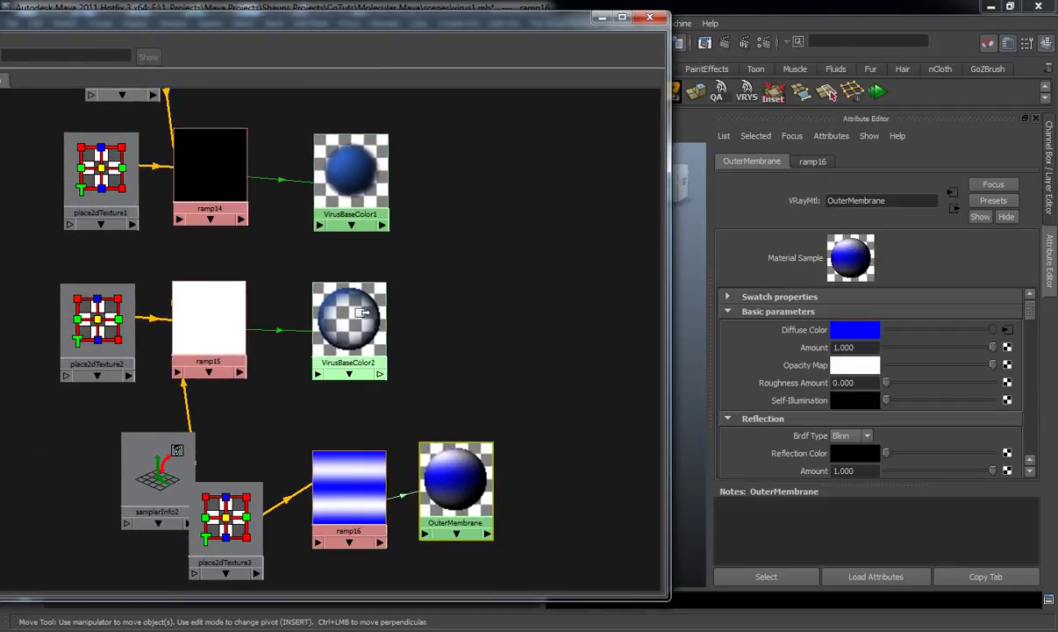
left_click_drag(369, 45, 433, 25)
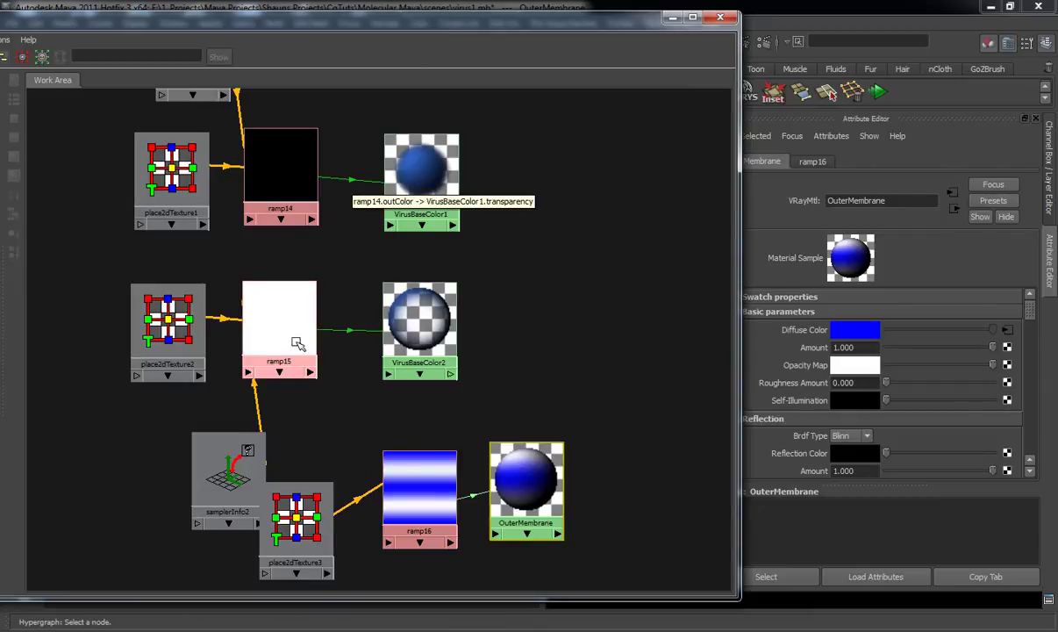
left_click_drag(358, 27, 370, 26)
left_click_drag(239, 439, 192, 403)
left_click_drag(180, 321, 128, 323)
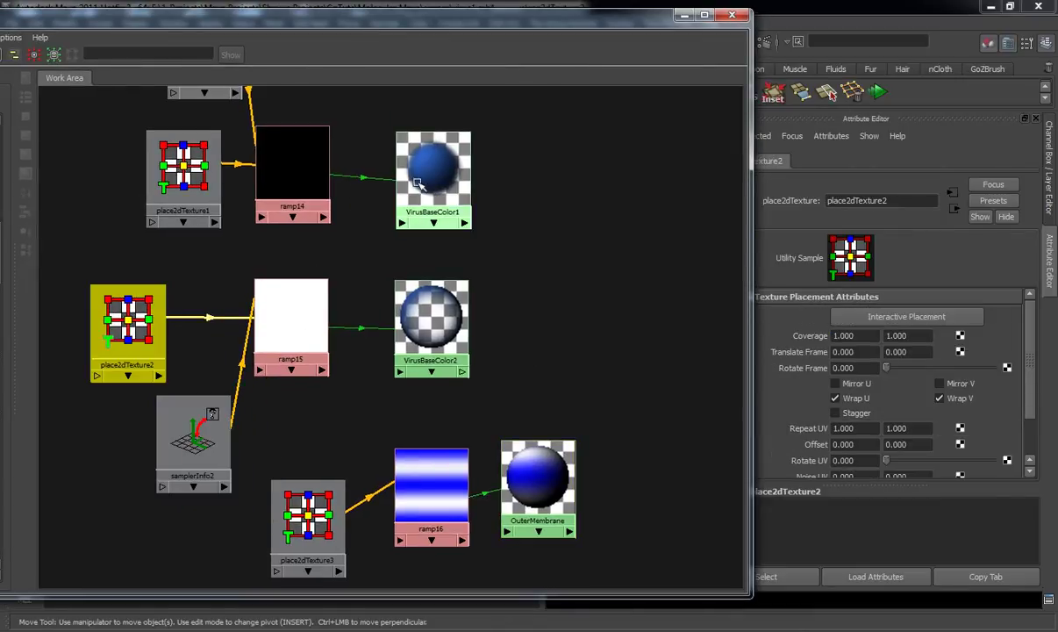
- Graph the input connections of VirusBaseColor1, VirusBaseColor2 and OuterMembrane together in the work area
left_click(433, 171)
left_click(535, 483, "shift")
left_click_drag(237, 18, 382, 22)
left_click(86, 65)
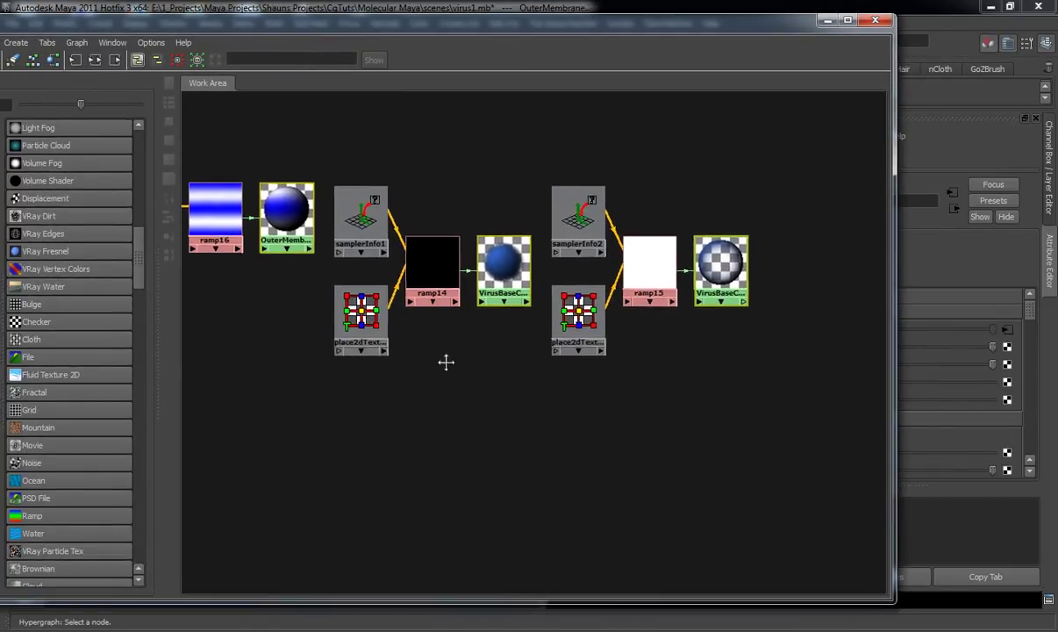
left_click(533, 373)
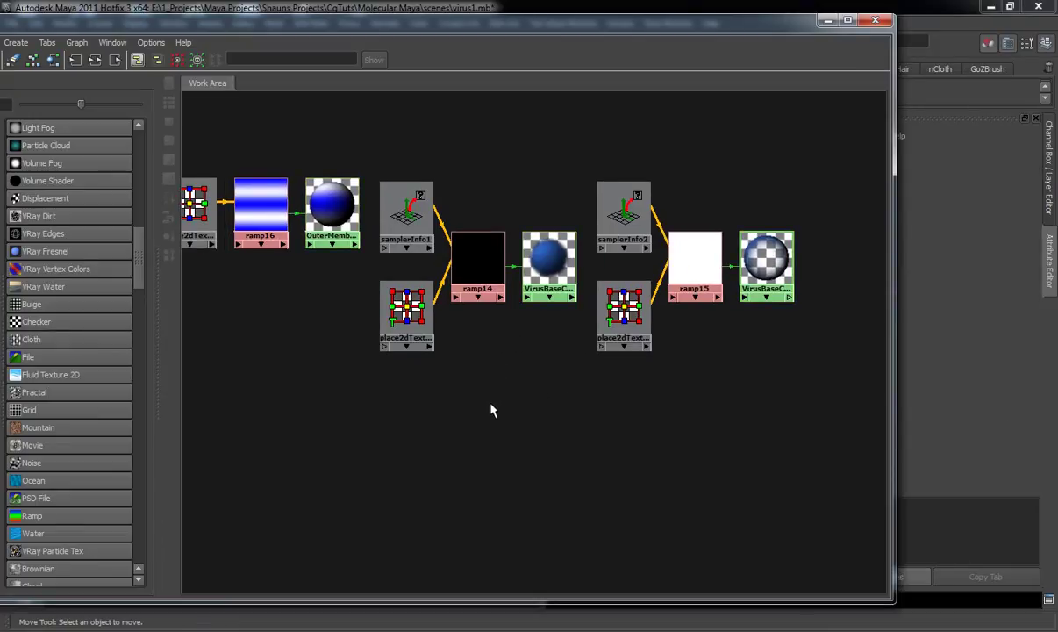
- Stack the VirusBaseColor1 node network beneath the OuterMembrane network and the VirusBaseColor2 network beneath that
left_click_drag(398, 214, 223, 326)
middle_click_drag(423, 300, 634, 284, "alt")
left_click_drag(443, 315, 403, 293)
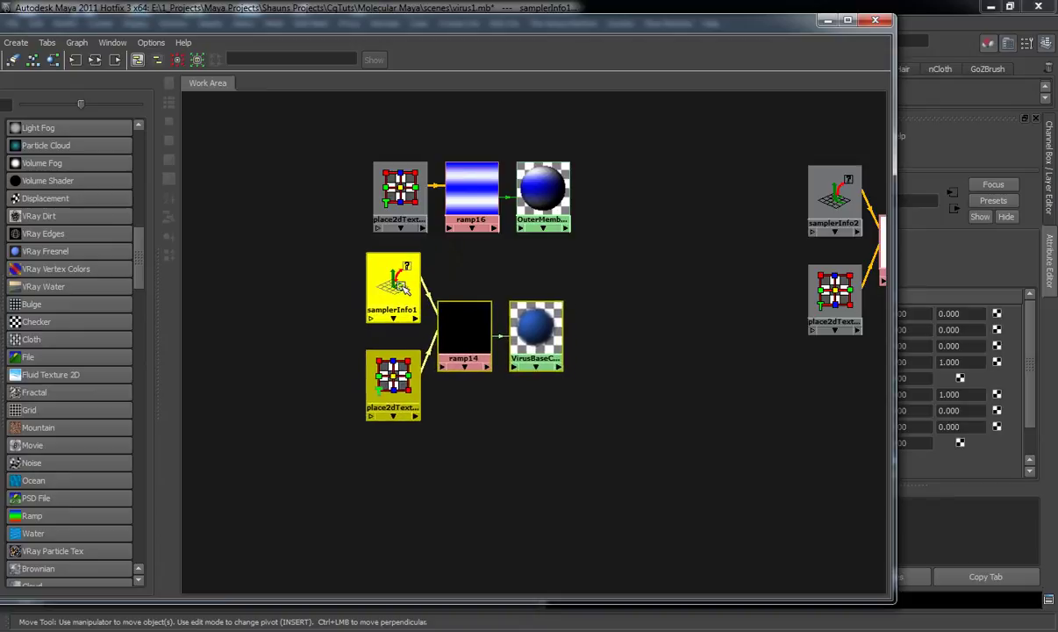
middle_click_drag(663, 329, 529, 310, "alt")
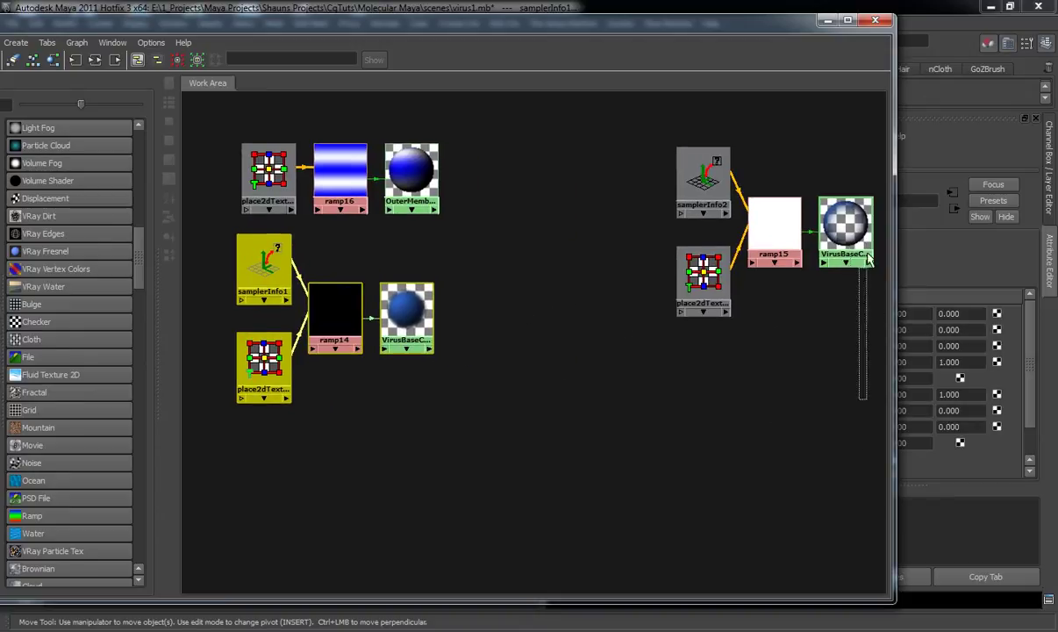
left_click_drag(688, 166, 687, 167)
left_click_drag(687, 166, 264, 450)
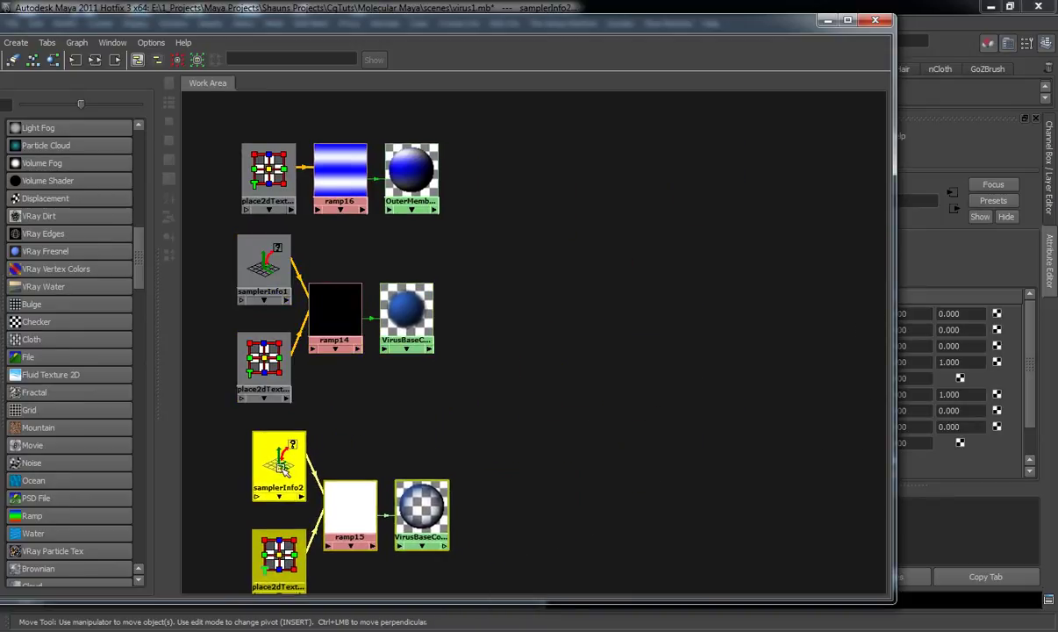
left_click(452, 407)
middle_click_drag(452, 406, 515, 404, "alt")
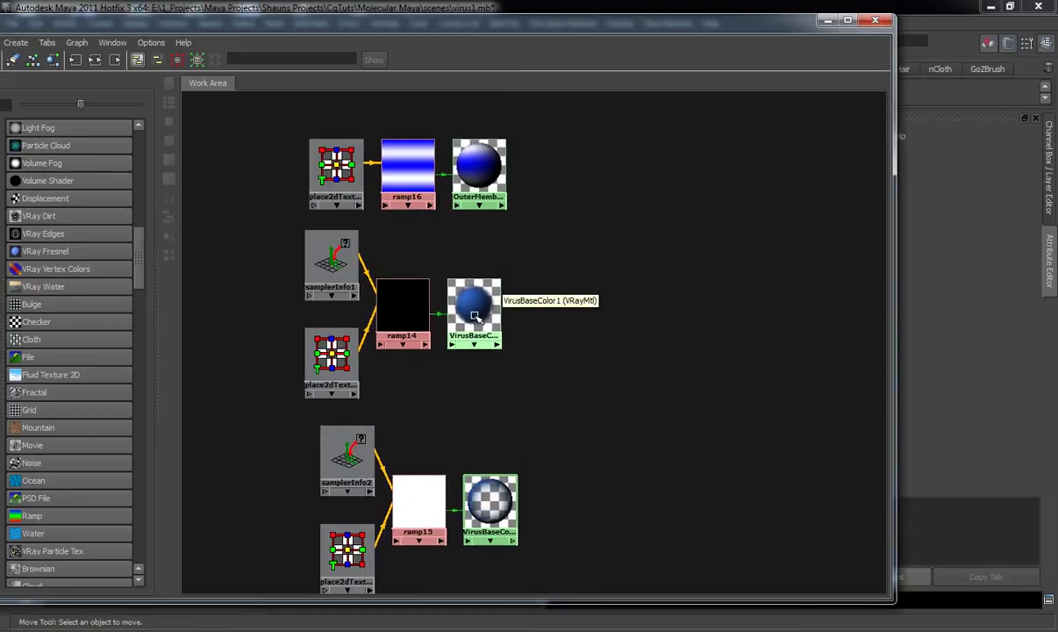
- Delete the OuterMembrane material node, keeping its ramp16 texture
left_click(404, 308)
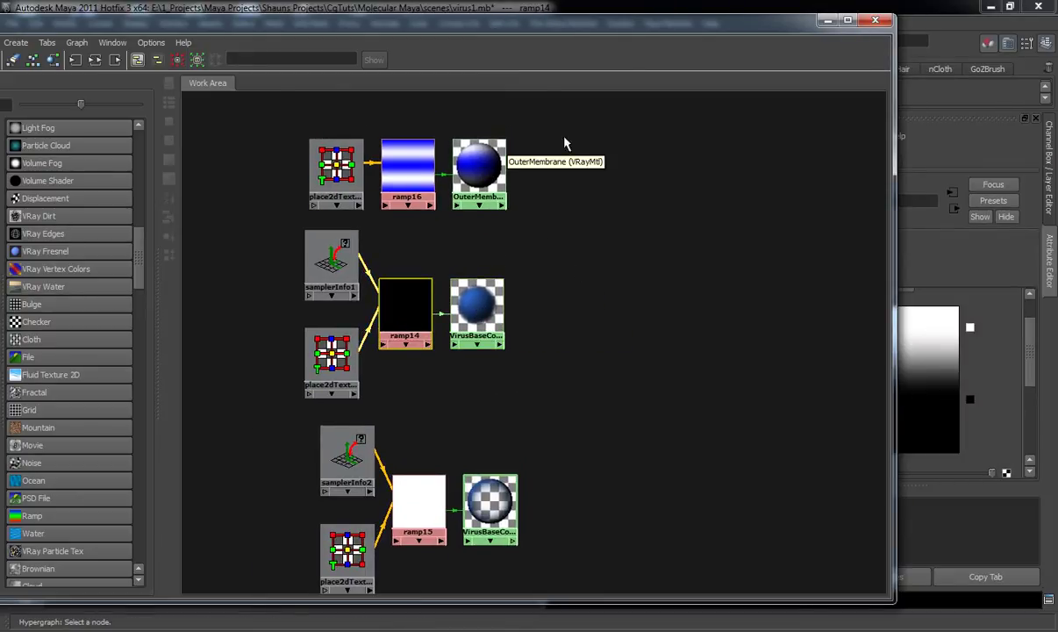
left_click_drag(663, 33, 566, 34)
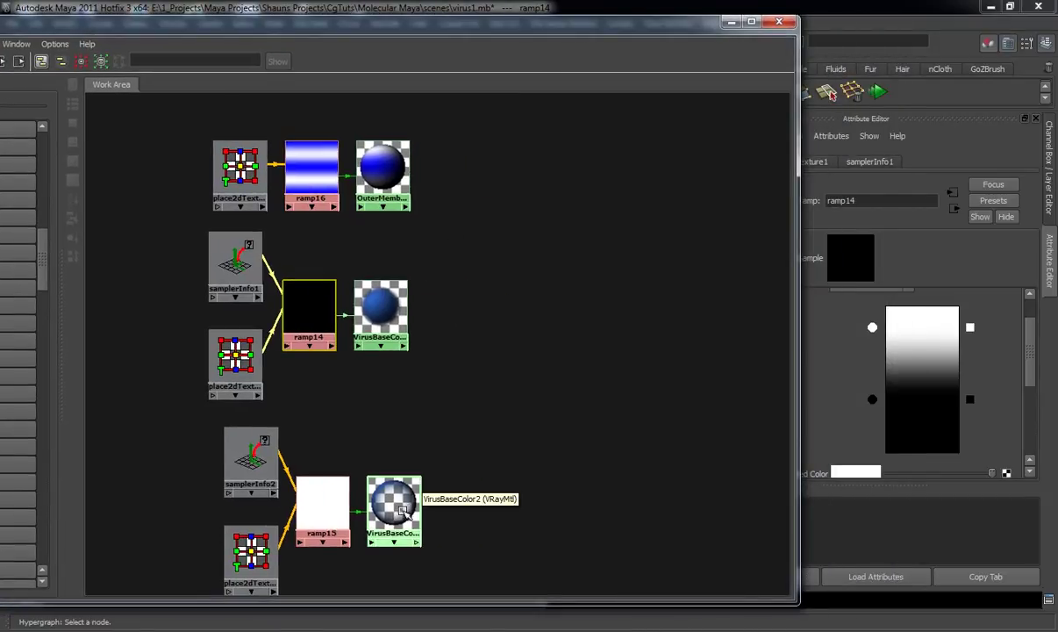
middle_click_drag(504, 302, 470, 325, "alt")
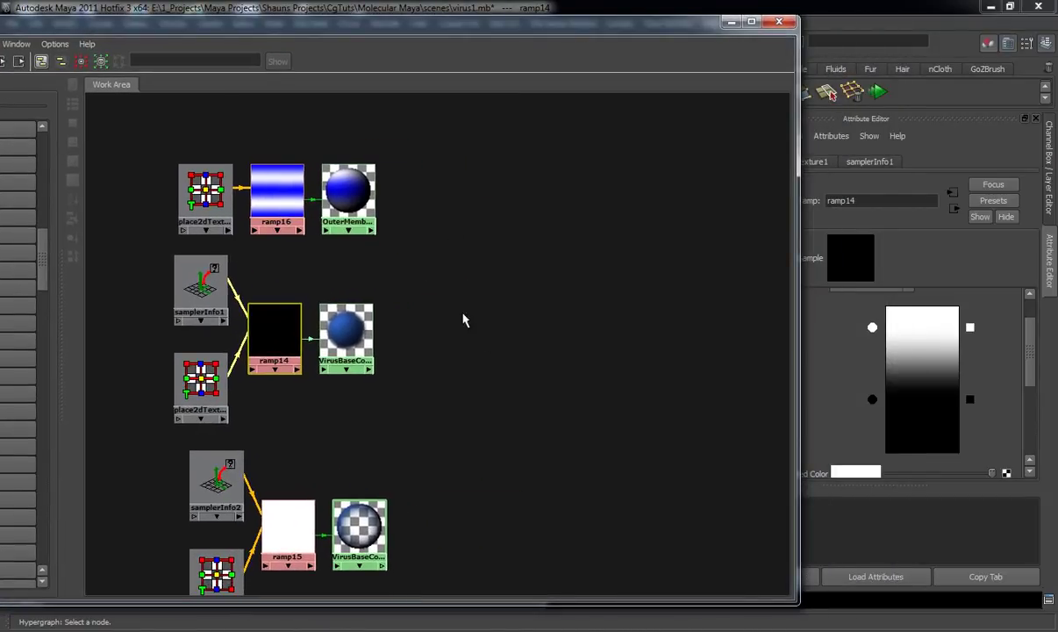
left_click_drag(362, 195, 368, 199)
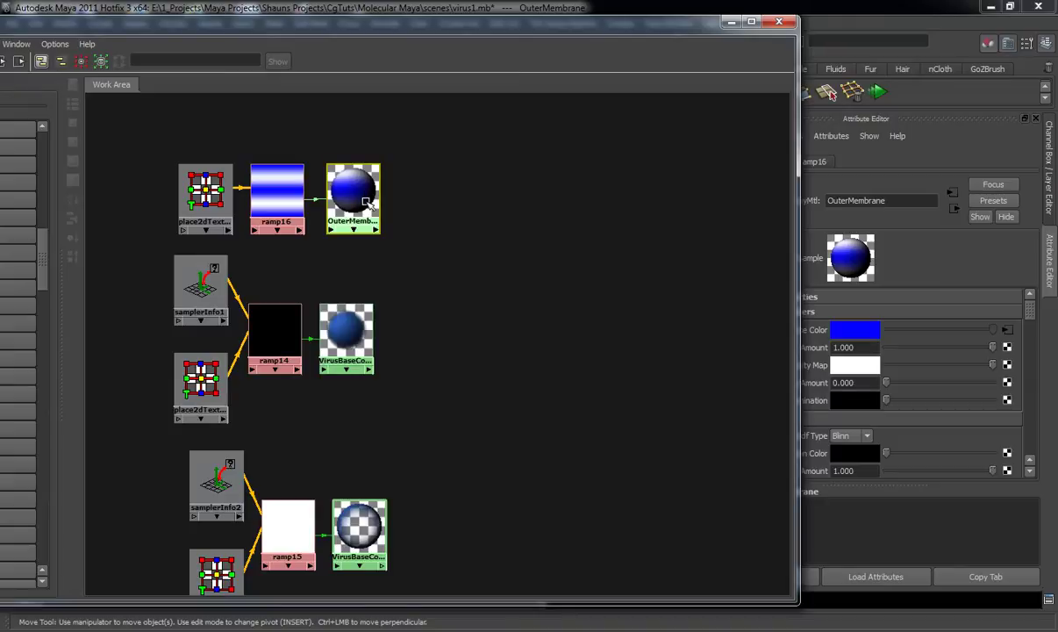
key("Delete")
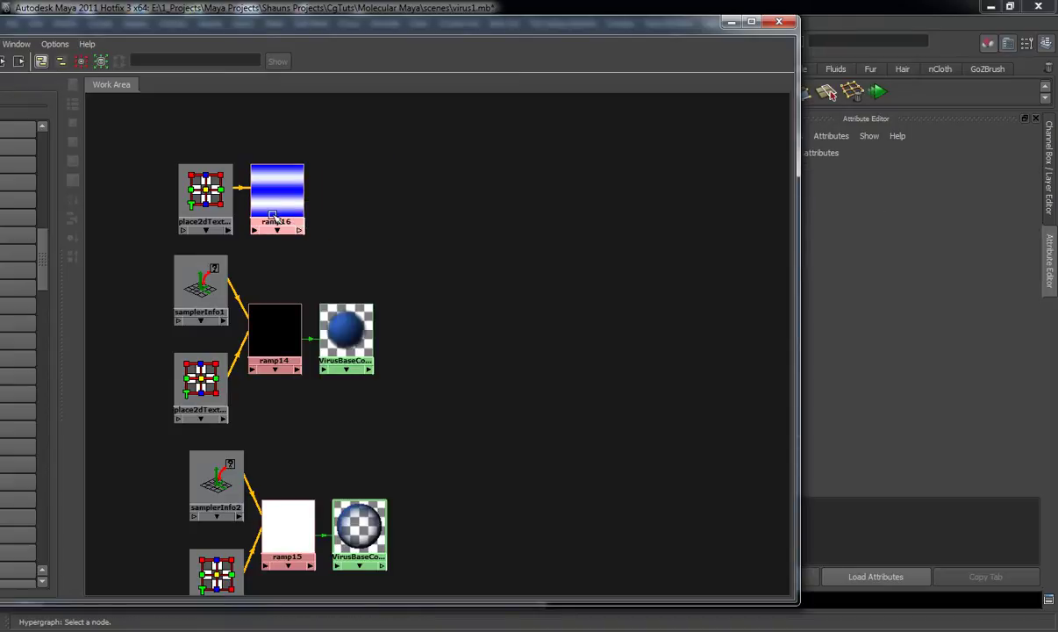
- Move the ramp16 and place2dTexture3 nodes together beneath the VirusBaseColor2 network
left_click_drag(358, 190, 437, 461)
middle_click_drag(528, 425, 669, 173, "alt")
left_click_drag(592, 238, 380, 456)
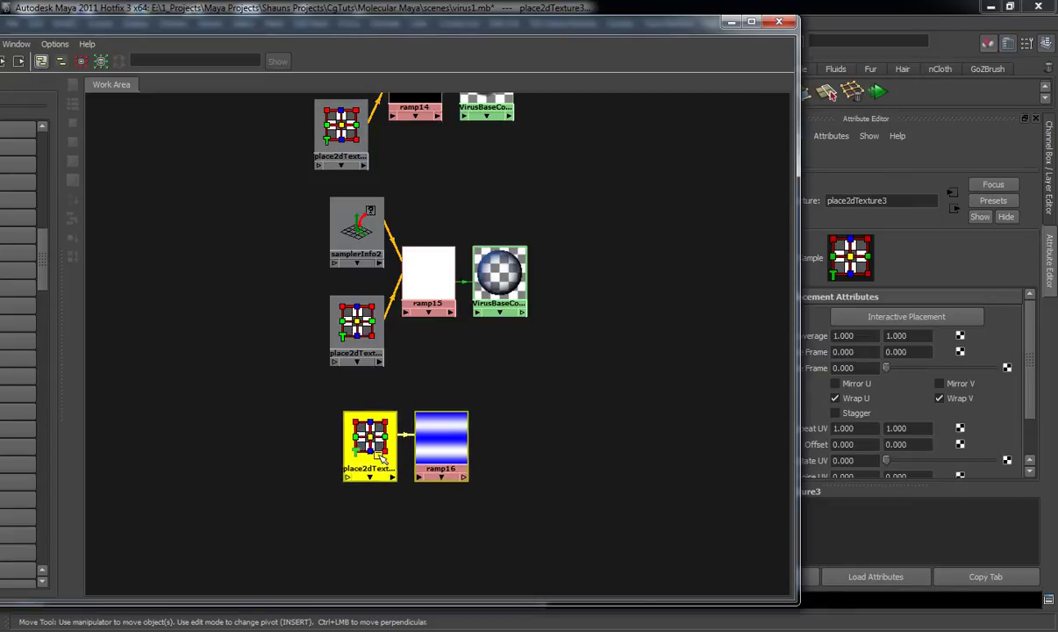
- Connect ramp16 to the diffuse color of VirusBaseColor2
middle_click_drag(565, 351, 469, 452, "alt")
left_click(402, 375)
left_click_drag(616, 30, 447, 44)
middle_click_drag(201, 544, 825, 330)
- Reposition ramp15's black stop near the ramp's upper end and set its white stop to position 0.225
middle_click_drag(336, 385, 485, 362, "alt")
right_click_drag(408, 364, 446, 396, "alt")
scroll(446, 397, "down", 3)
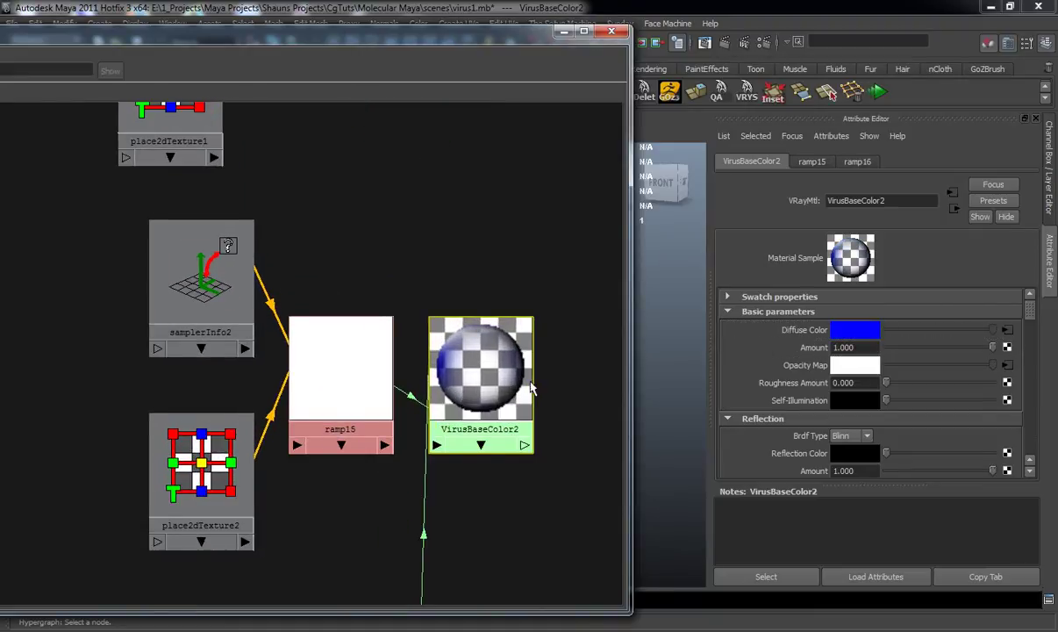
left_click(260, 362)
left_click_drag(1036, 377, 1038, 385)
scroll(990, 371, "up", 1)
mouse_move(881, 337)
left_mouse_down()
mouse_move(884, 396)
mouse_move(885, 350)
left_mouse_up()
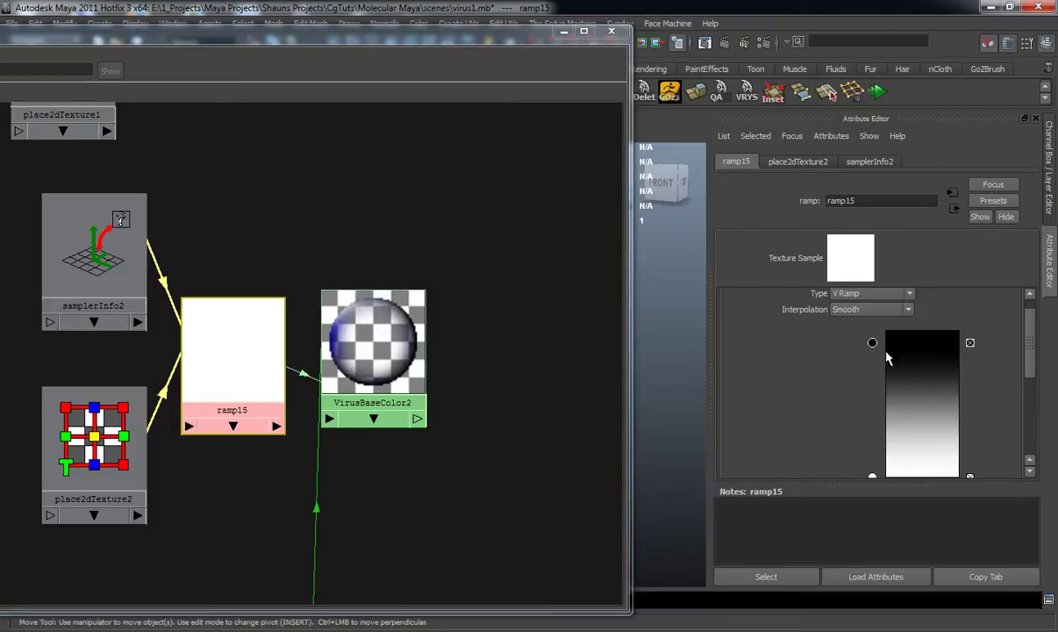
scroll(913, 416, "down", 1)
left_click_drag(873, 433, 875, 397)
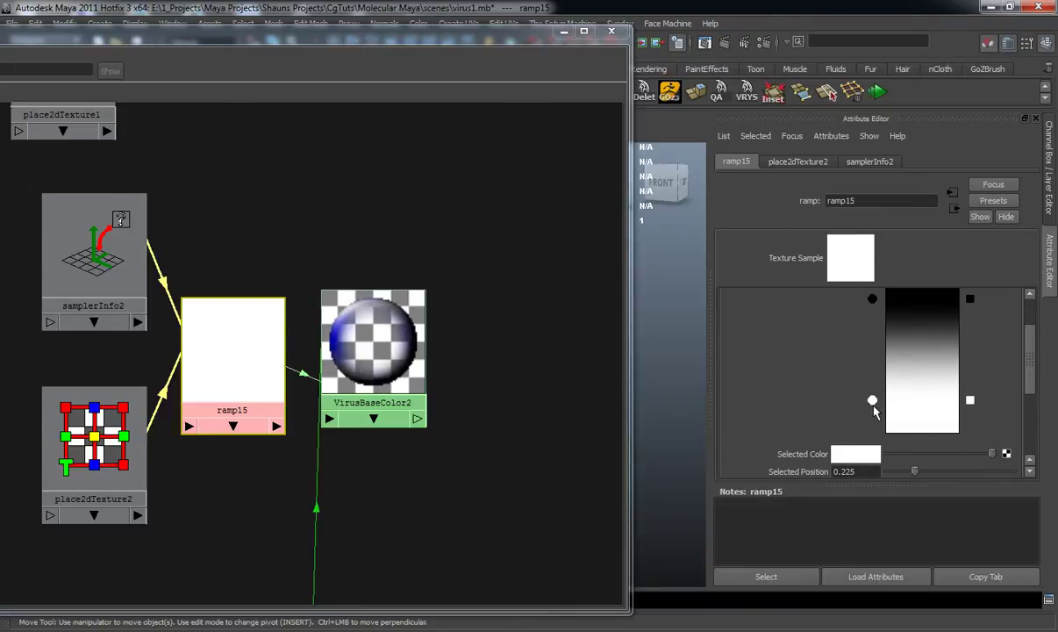
- Give VirusBaseColor1 a white reflection color with an amount of 0.214 and reflection subdivs of 20
middle_click_drag(444, 237, 432, 445, "alt")
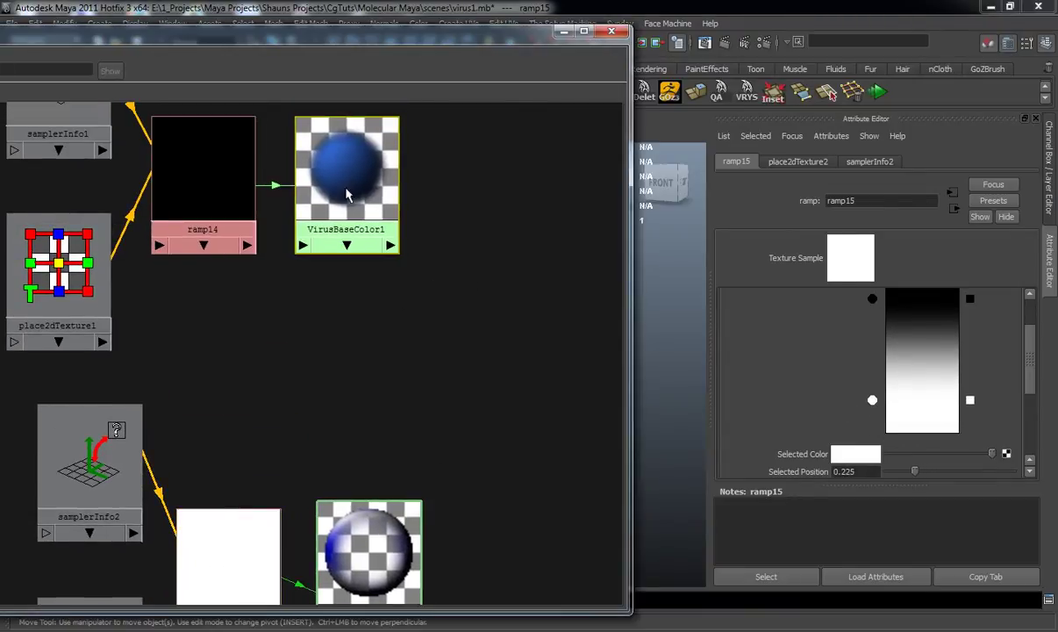
left_click(347, 191)
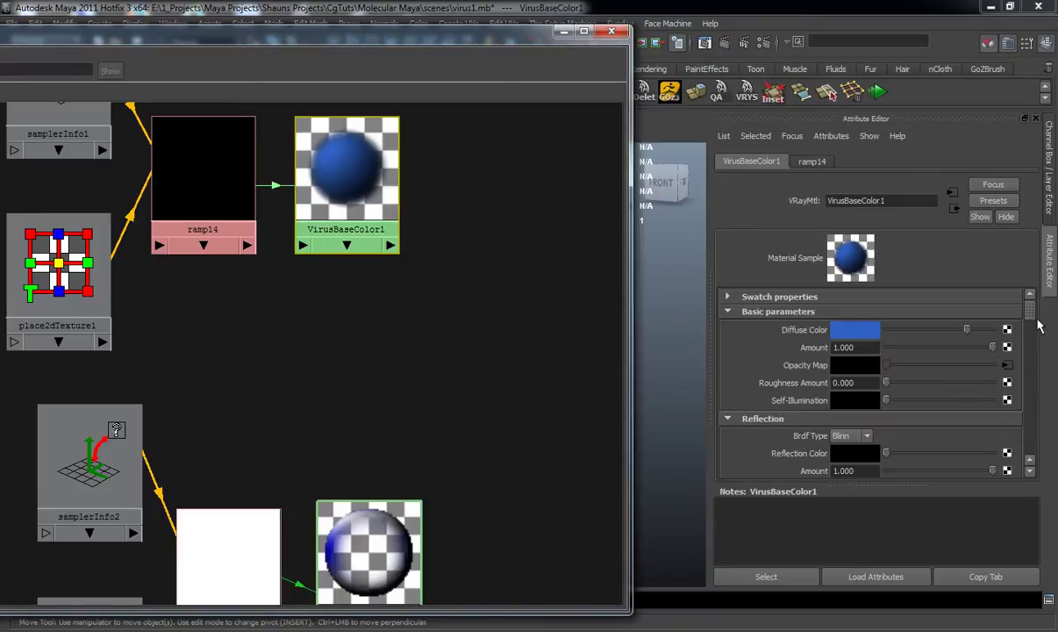
scroll(1040, 327, "down", 3)
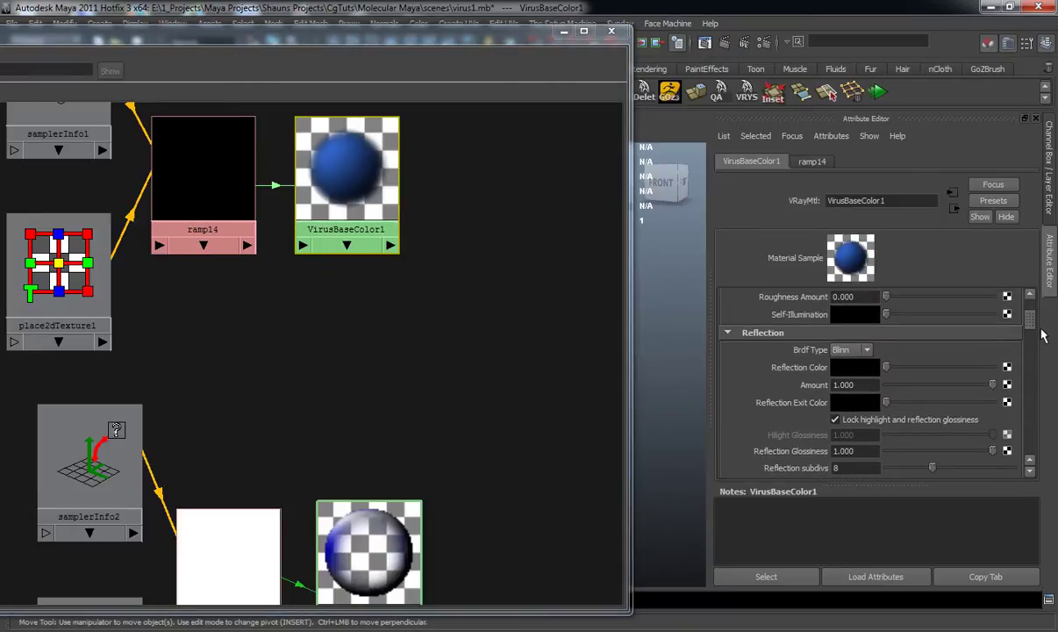
scroll(1042, 327, "up", 3)
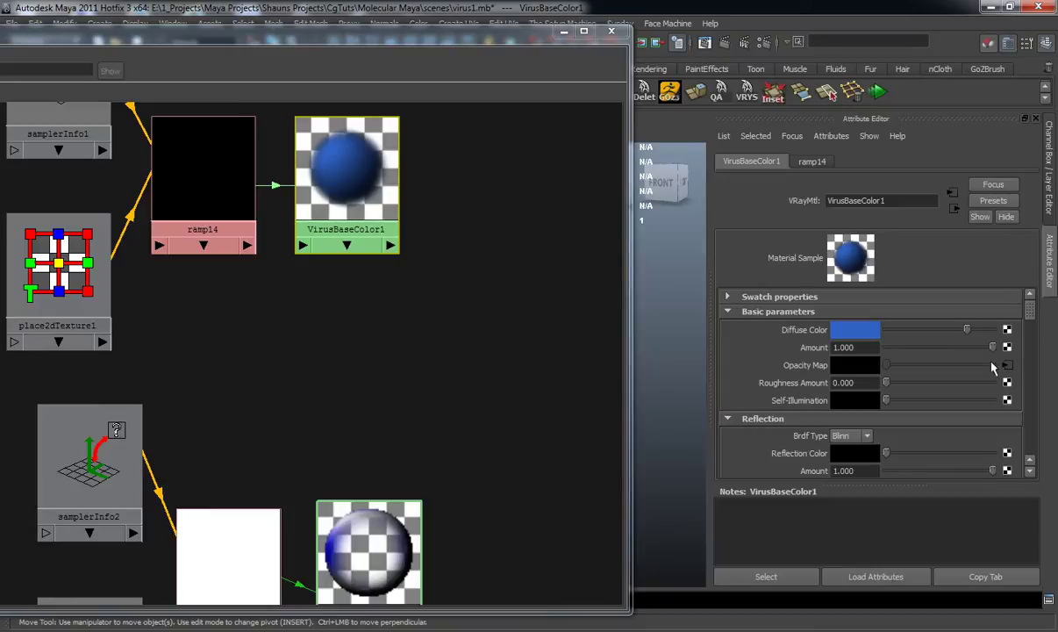
left_click_drag(885, 456, 913, 471)
scroll(939, 452, "down", 3)
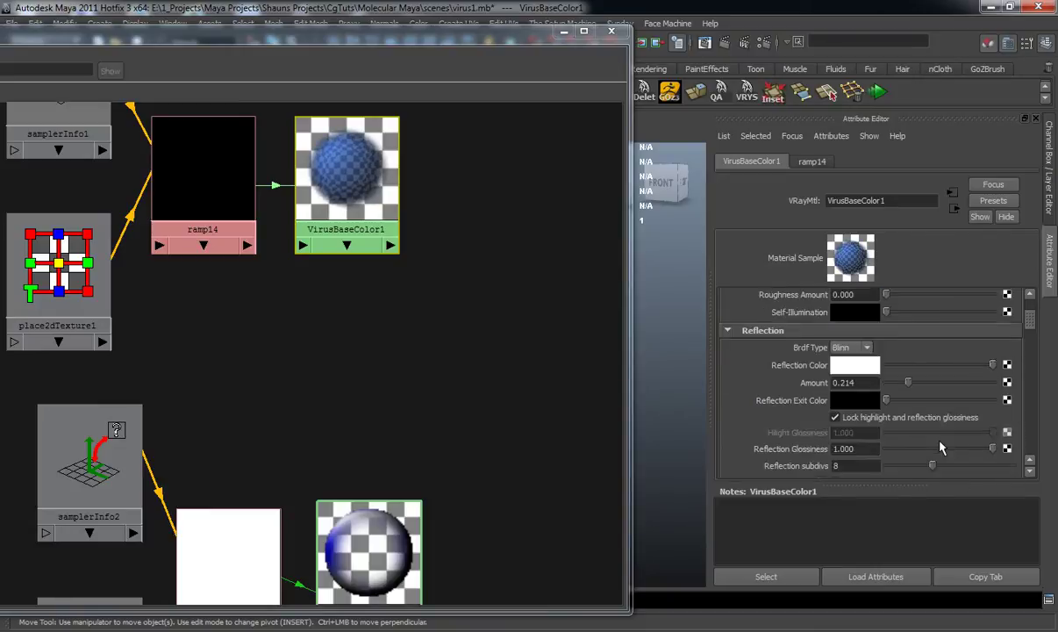
scroll(941, 448, "down", 2)
left_click_drag(934, 422, 1012, 422)
scroll(952, 417, "up", 3)
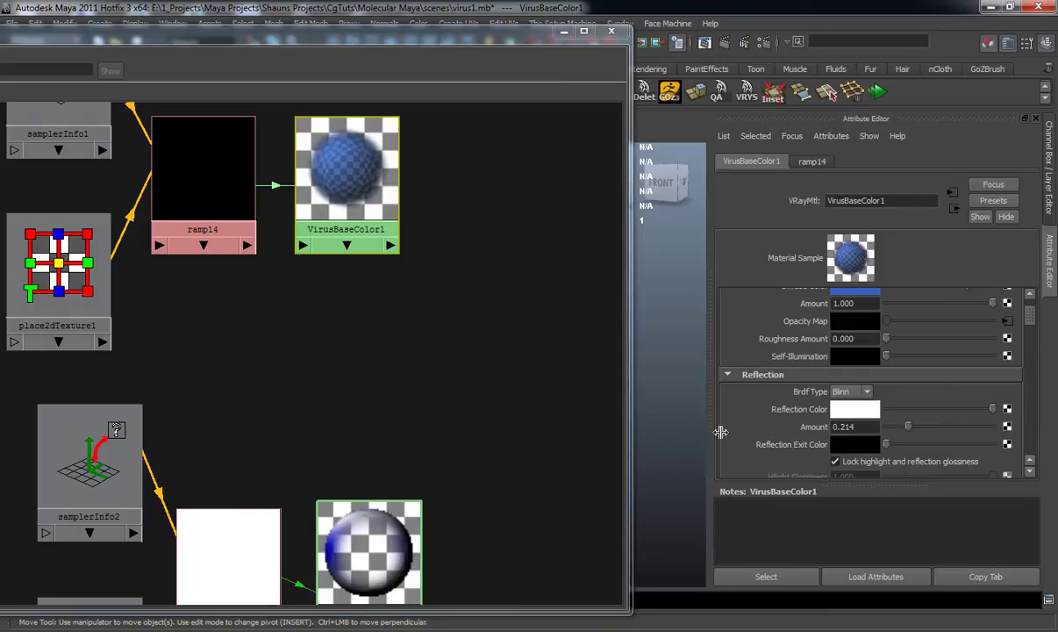
- Give VirusBaseColor2 a white reflection color with an amount of 0.152 and reflection subdivs of 20
left_click(374, 535)
left_click_drag(886, 409, 911, 441)
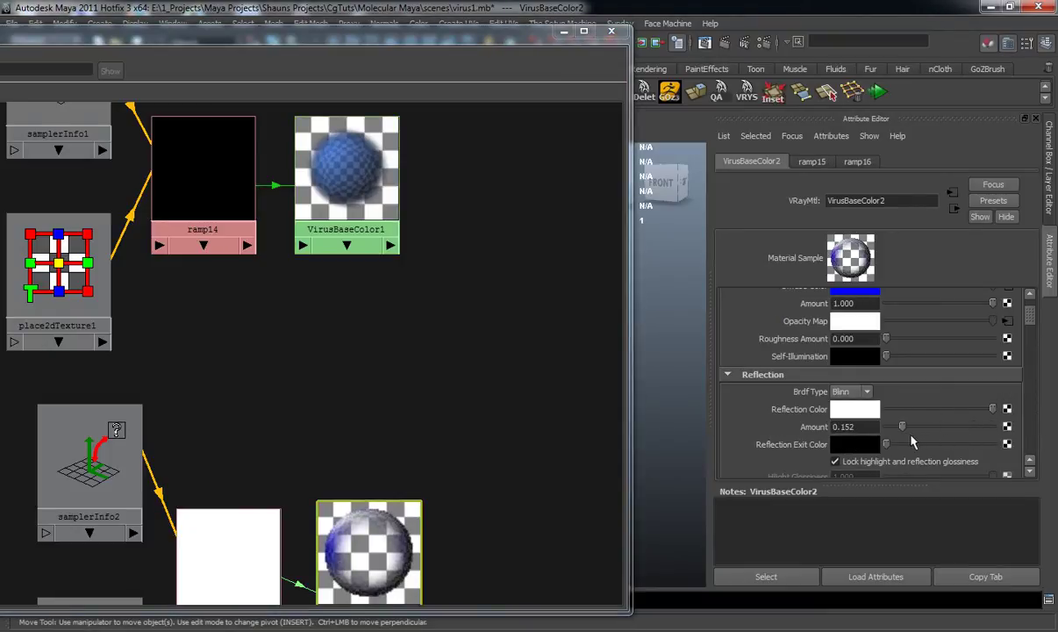
scroll(922, 440, "down", 3)
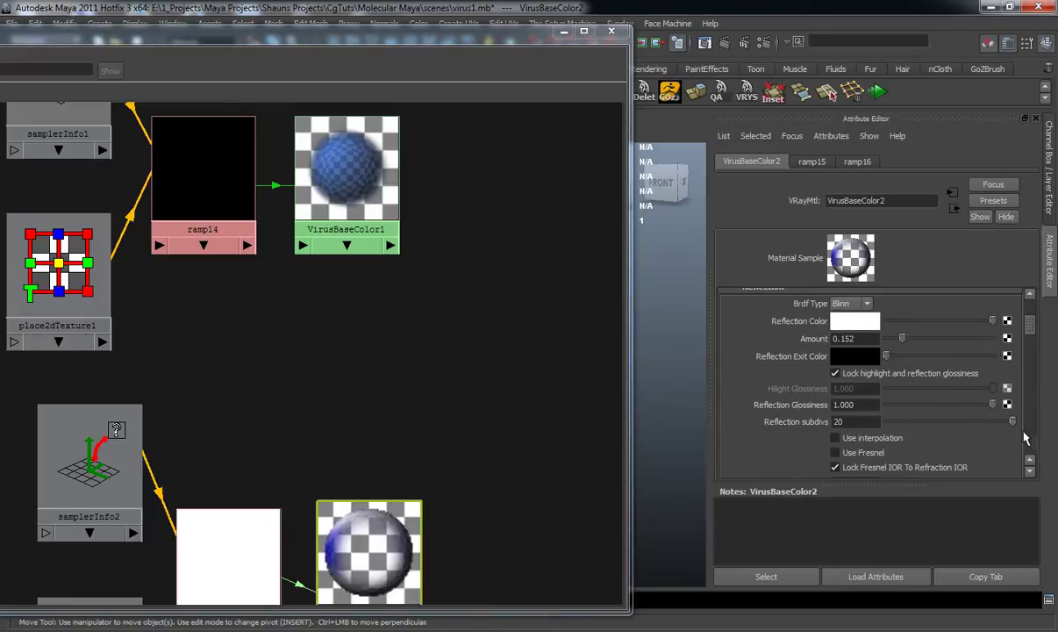
- Select both VirusBaseColor materials and graph their input connections again to tidy the work area
middle_click_drag(439, 371, 472, 367, "alt")
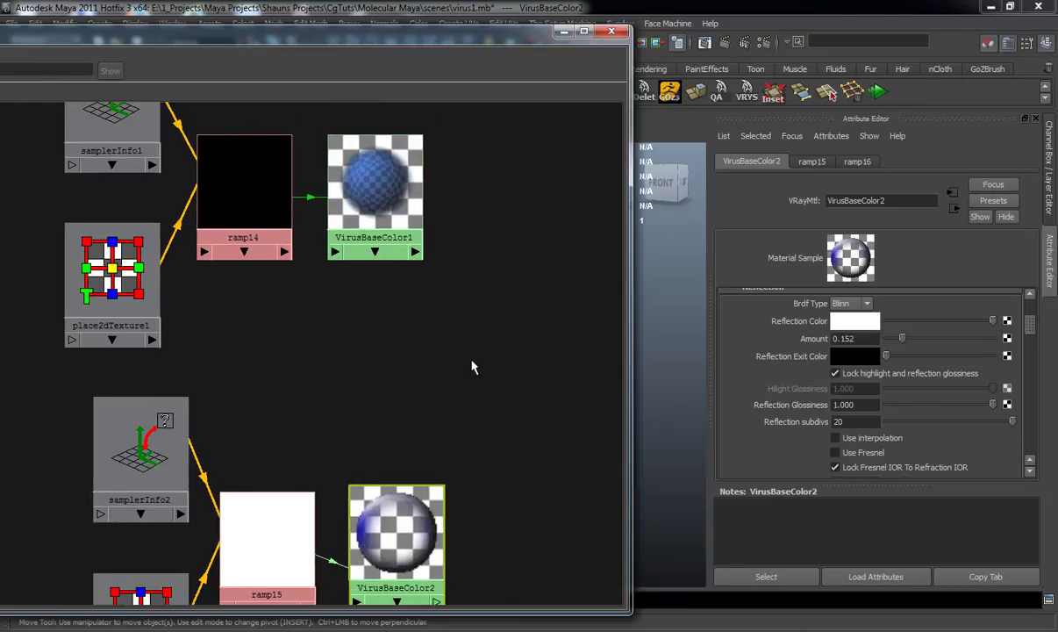
scroll(471, 368, "down", 2)
right_click_drag(470, 368, 448, 355, "alt")
middle_click_drag(448, 355, 514, 278, "alt")
right_click_drag(514, 279, 405, 454, "alt")
left_click_drag(316, 37, 647, 41)
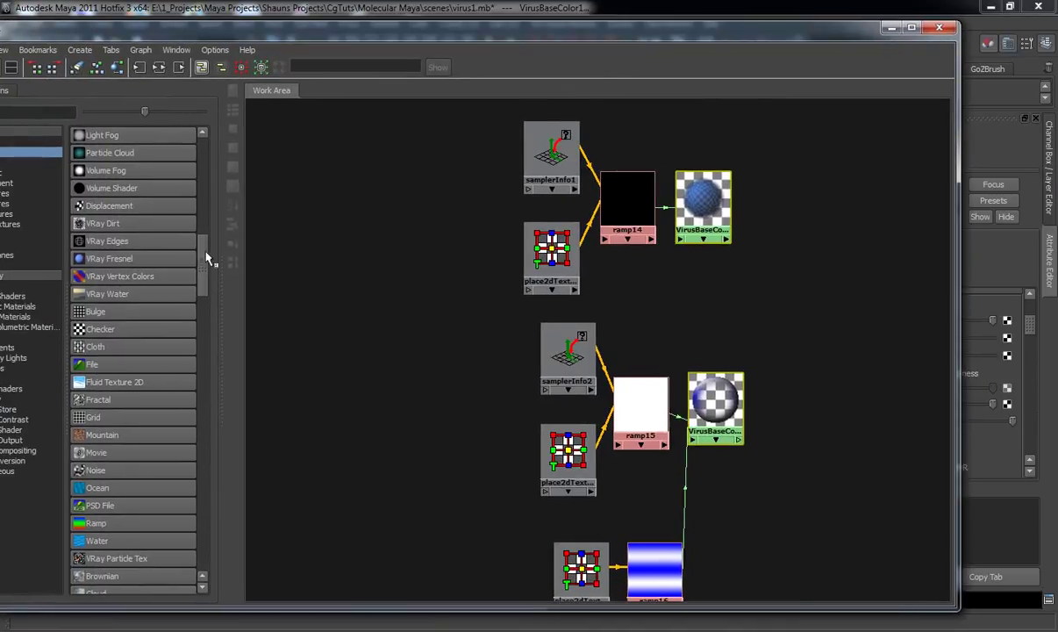
left_click(138, 67)
right_click_drag(491, 373, 509, 395, "alt")
middle_click_drag(510, 395, 483, 401, "alt")
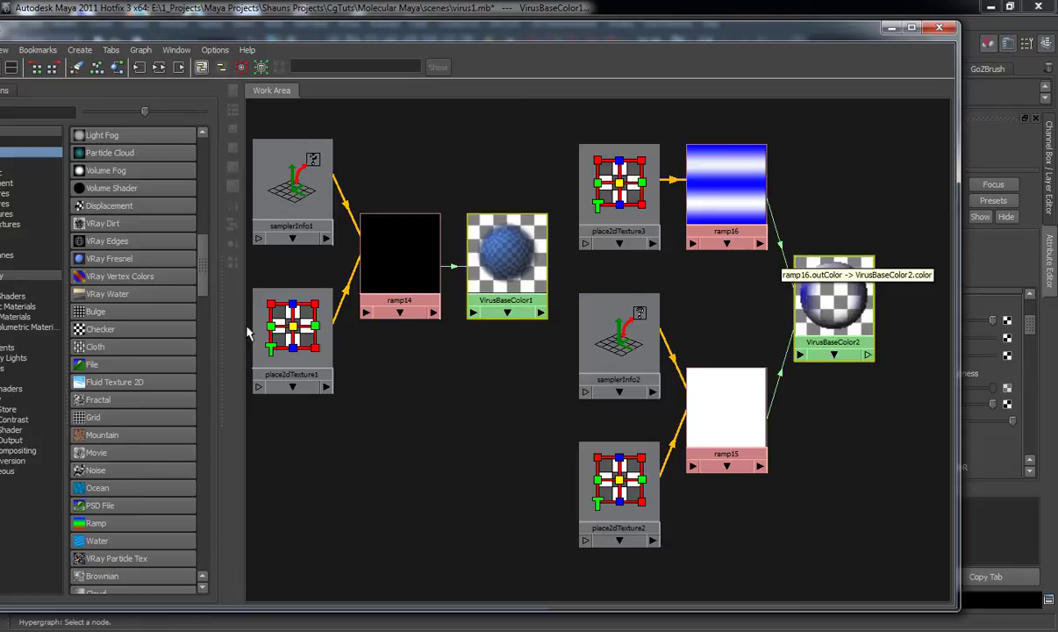
- Create a Leather texture and arrange it with its place3dTexture node below the VirusBaseColor1 network
left_click_drag(202, 285, 223, 343)
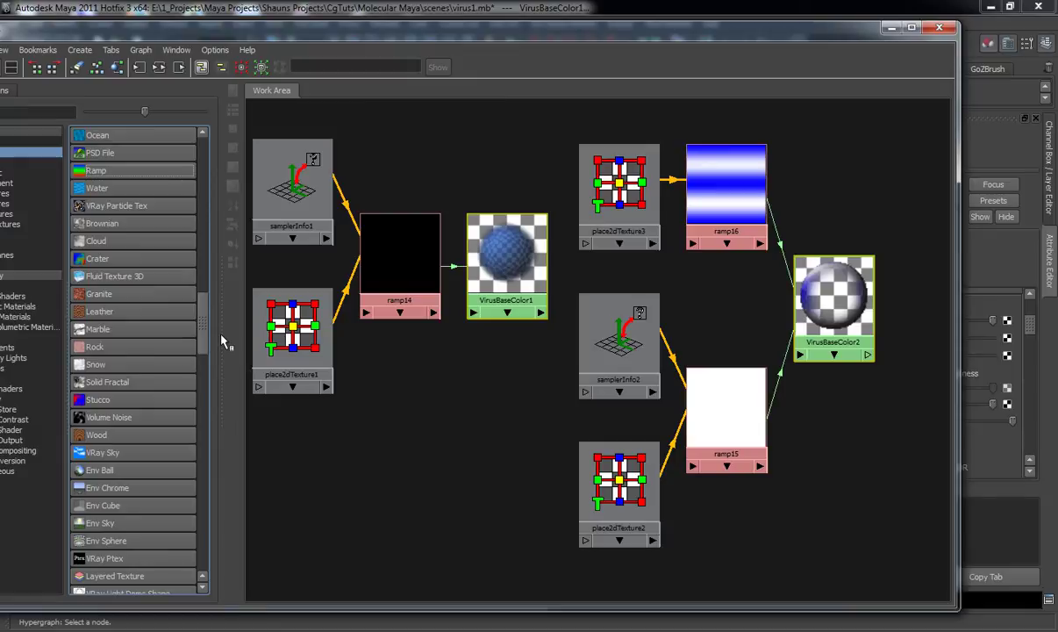
left_click(119, 313)
left_click_drag(295, 201, 485, 441)
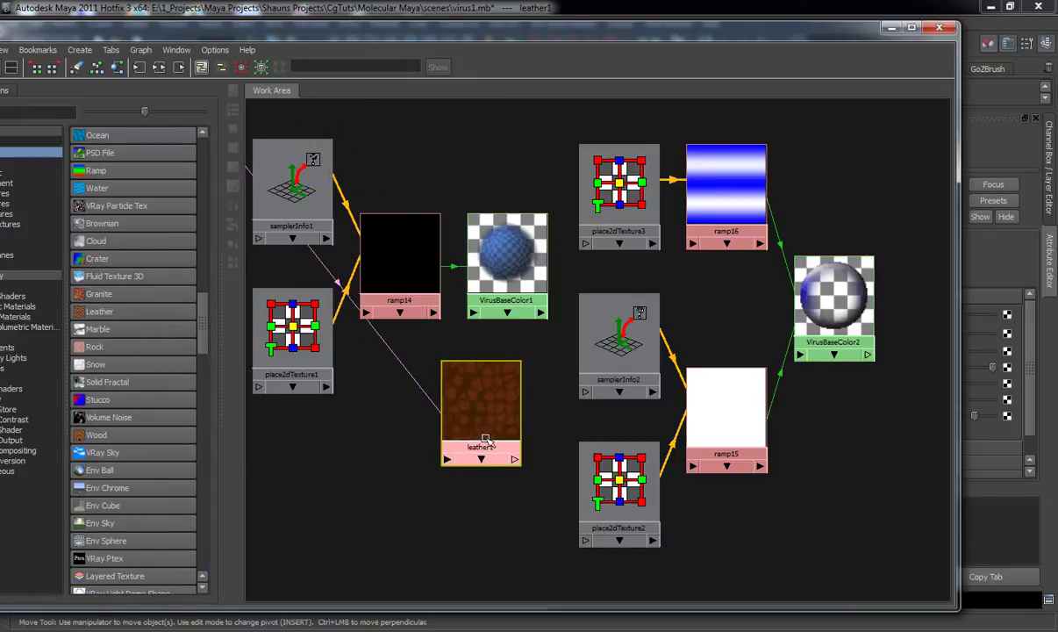
middle_click_drag(437, 358, 537, 330, "alt")
left_click_drag(336, 145, 501, 393)
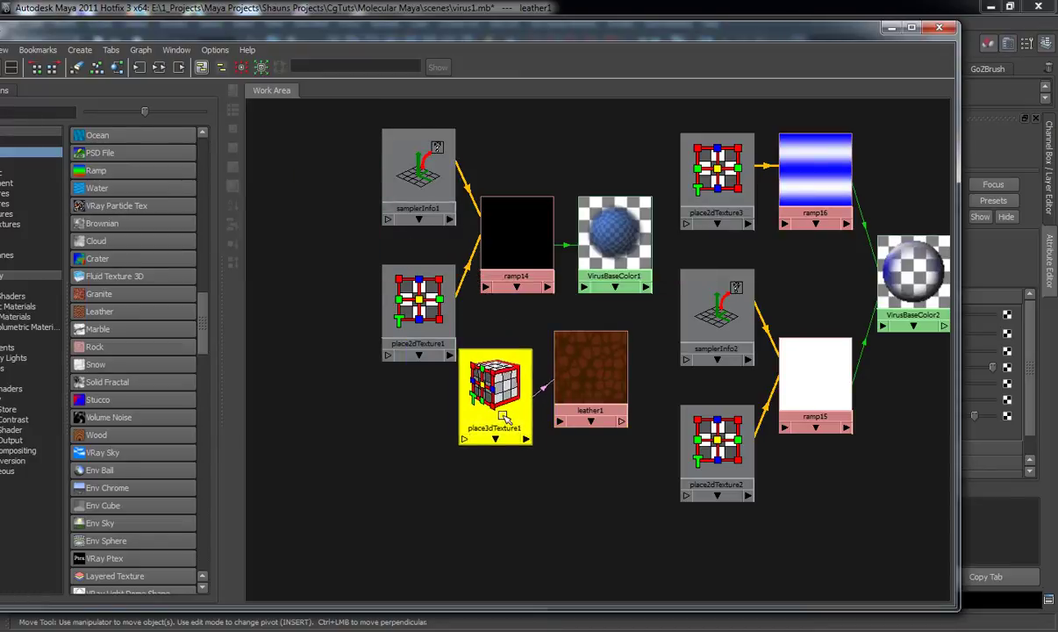
left_click_drag(591, 401, 618, 417)
left_click_drag(518, 401, 457, 441)
left_click_drag(582, 424, 524, 461)
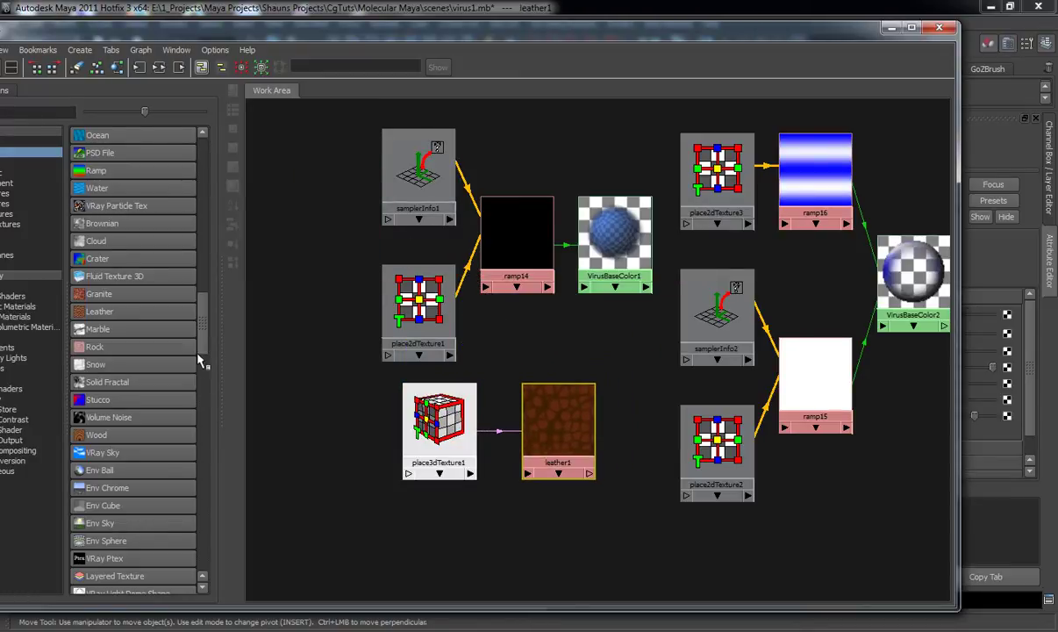
- Create a 2D Noise texture and arrange it with its place2dTexture node below VirusBaseColor2
scroll(211, 342, "up", 2)
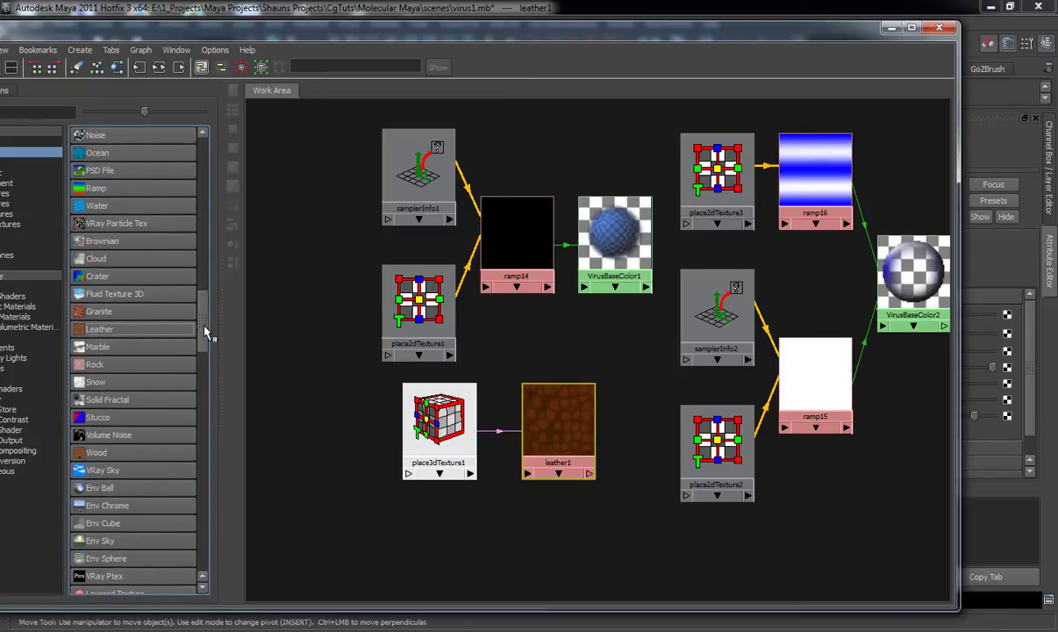
scroll(210, 342, "down", 5)
scroll(207, 324, "up", 12)
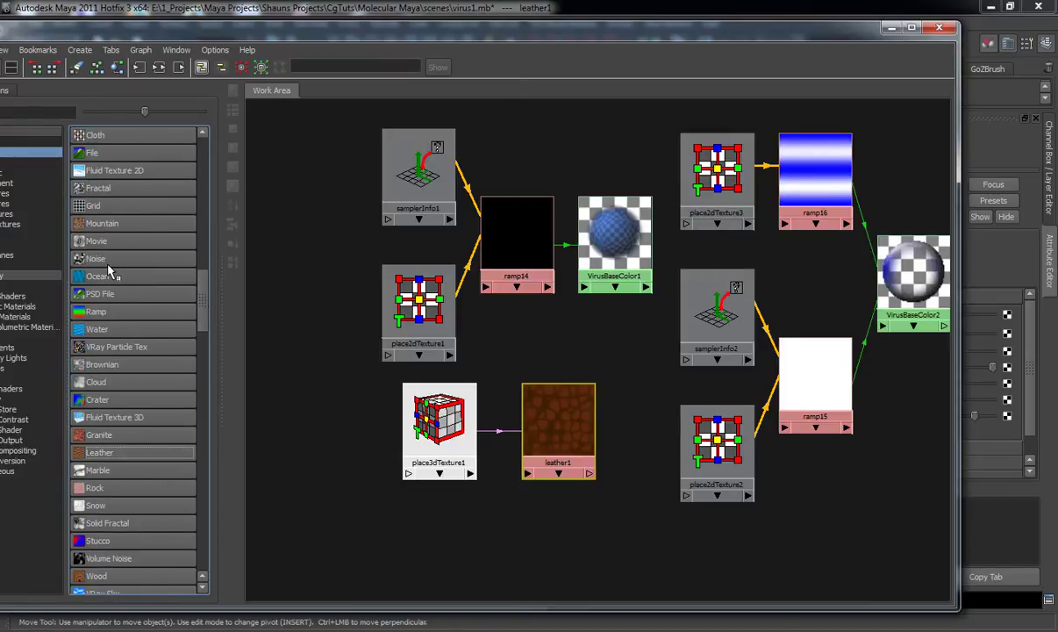
left_click(96, 258)
left_click_drag(400, 360, 896, 515)
middle_click_drag(813, 519, 632, 444, "alt")
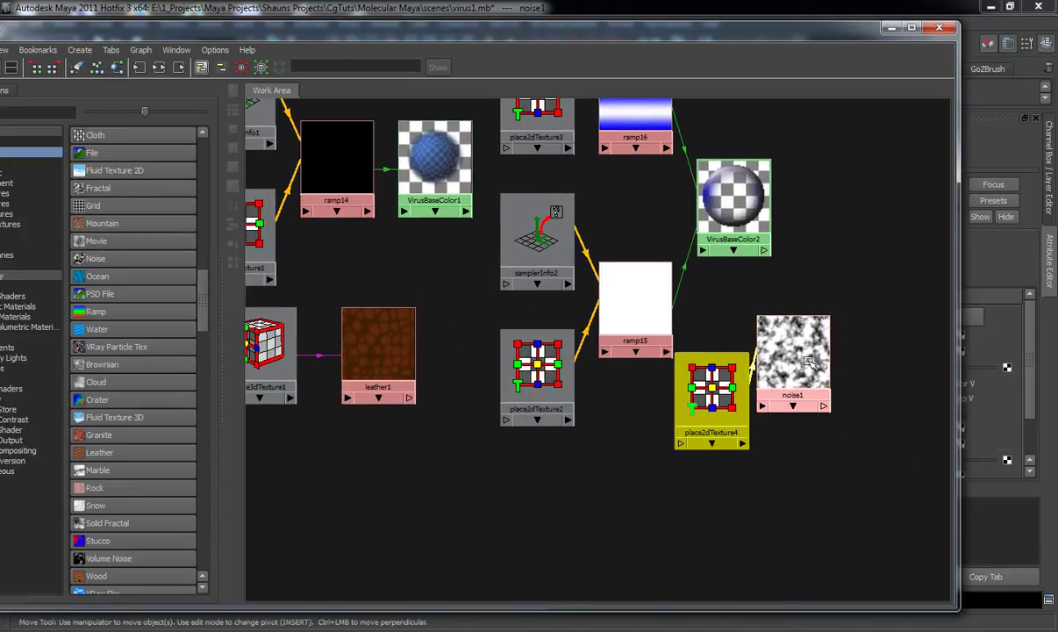
left_click_drag(806, 366, 847, 304)
left_click_drag(722, 391, 740, 317)
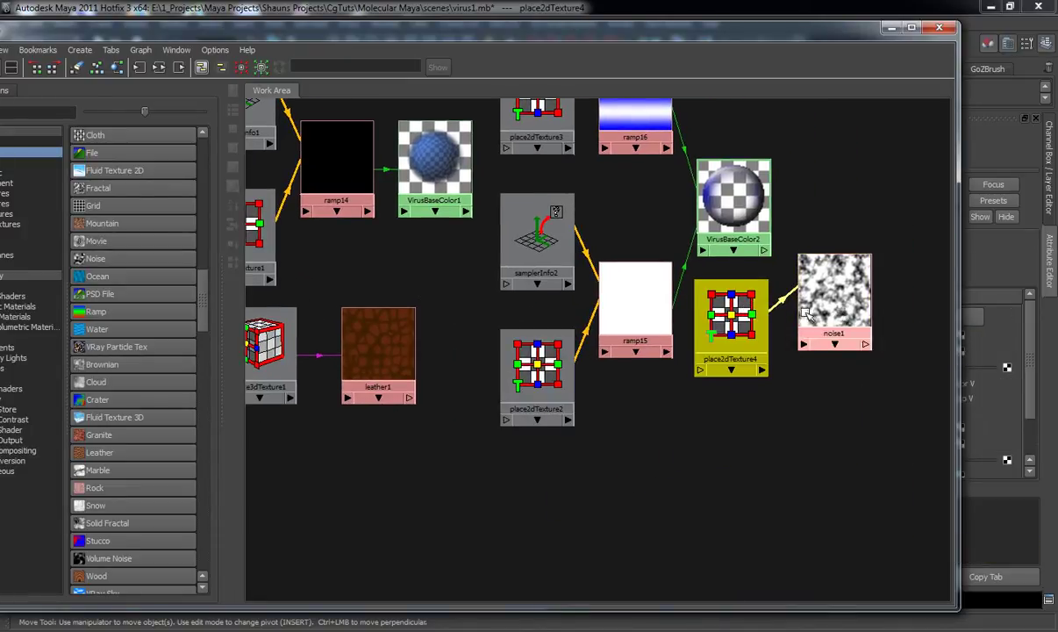
left_click_drag(807, 311, 795, 337)
middle_click_drag(833, 215, 782, 289, "alt")
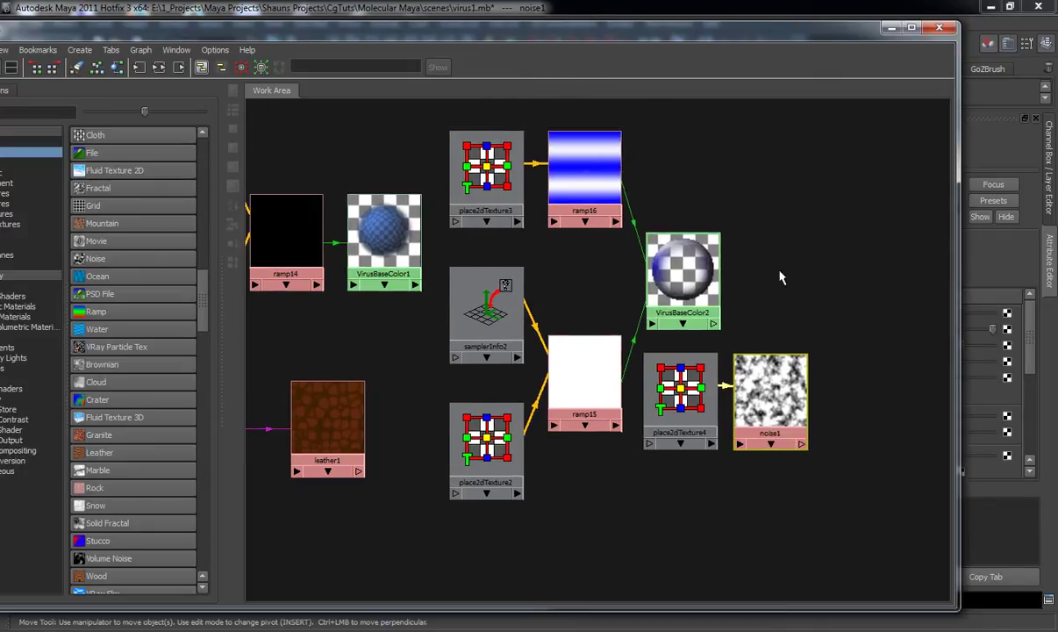
- Connect noise1 to the bump map of VirusBaseColor2
left_click_drag(761, 27, 321, 100)
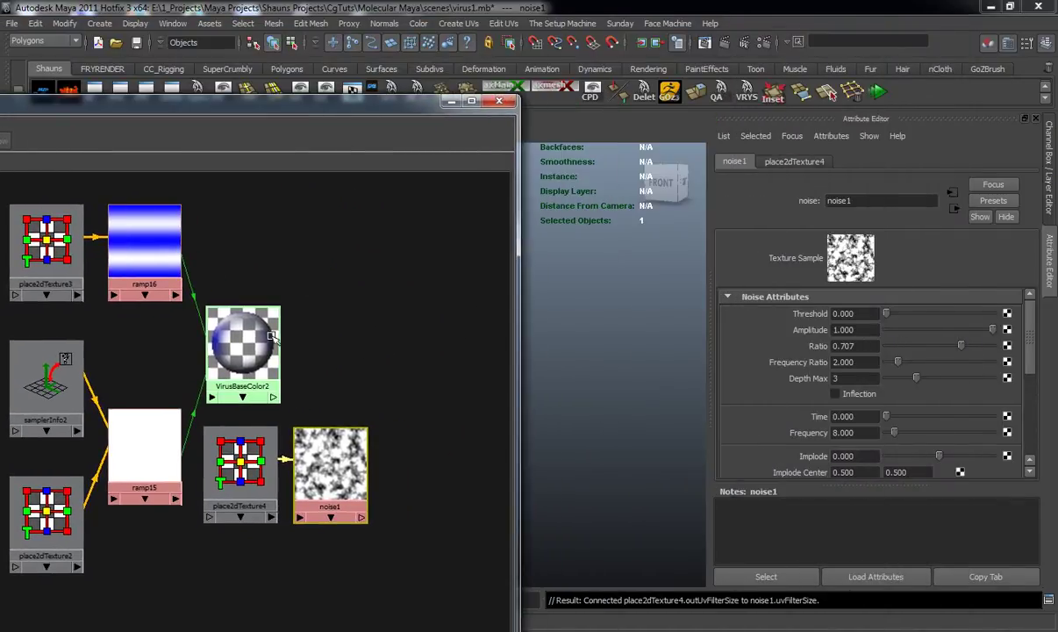
left_click(244, 347)
scroll(901, 352, "down", 15)
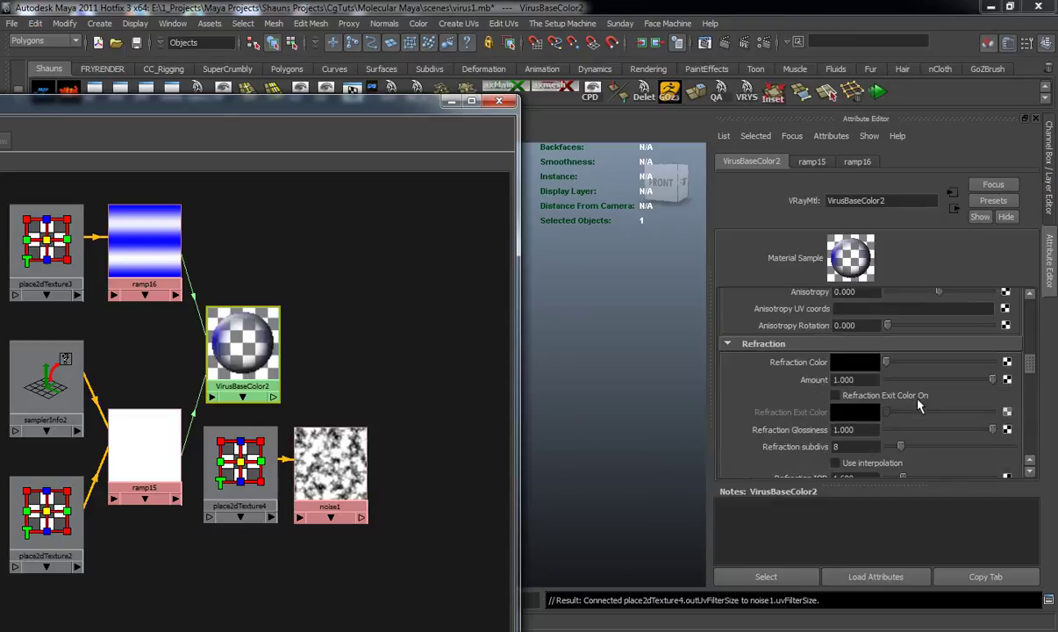
scroll(917, 408, "down", 6)
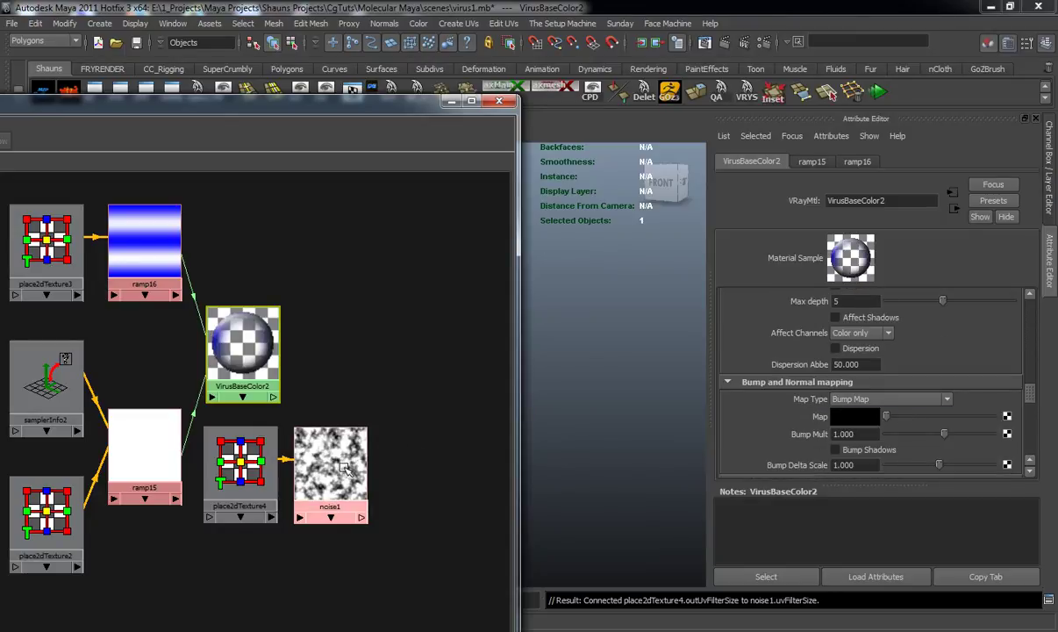
middle_click_drag(387, 471, 820, 419)
middle_click_drag(370, 374, 329, 395, "alt")
scroll(374, 365, "up", 1)
scroll(410, 353, "up", 1)
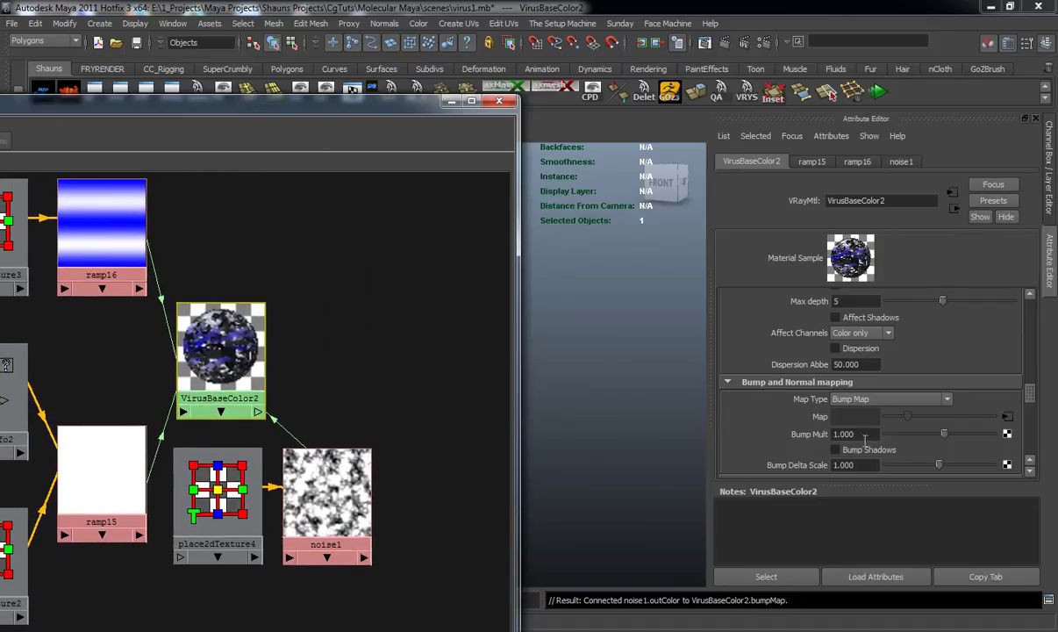
- Set VirusBaseColor2's Bump Mult to 0.05
left_click_drag(876, 439, 867, 442, "ctrl")
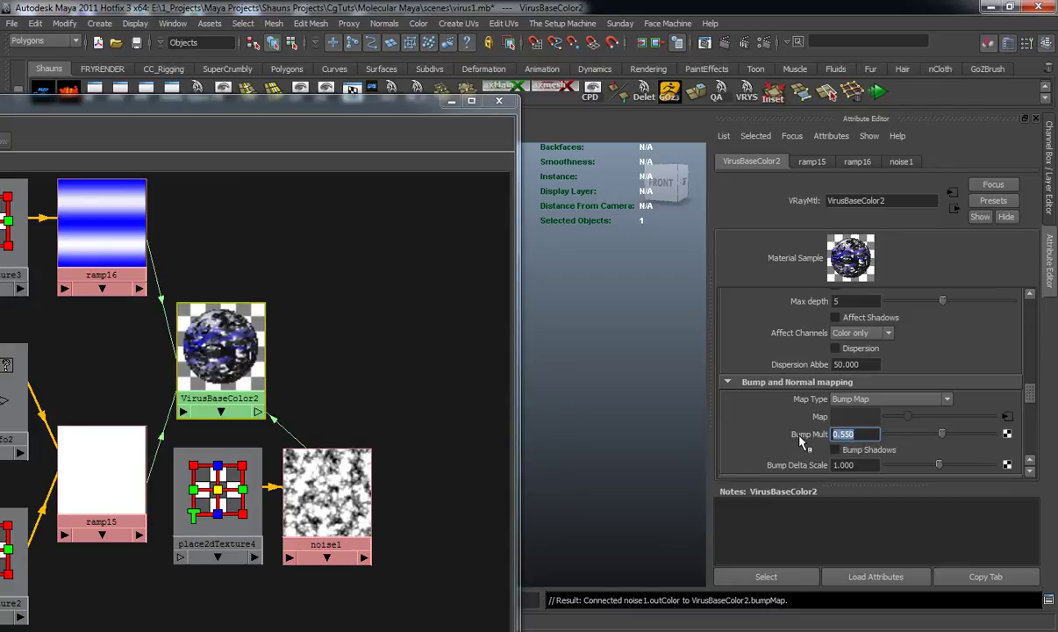
type("0.05")
key("Return")
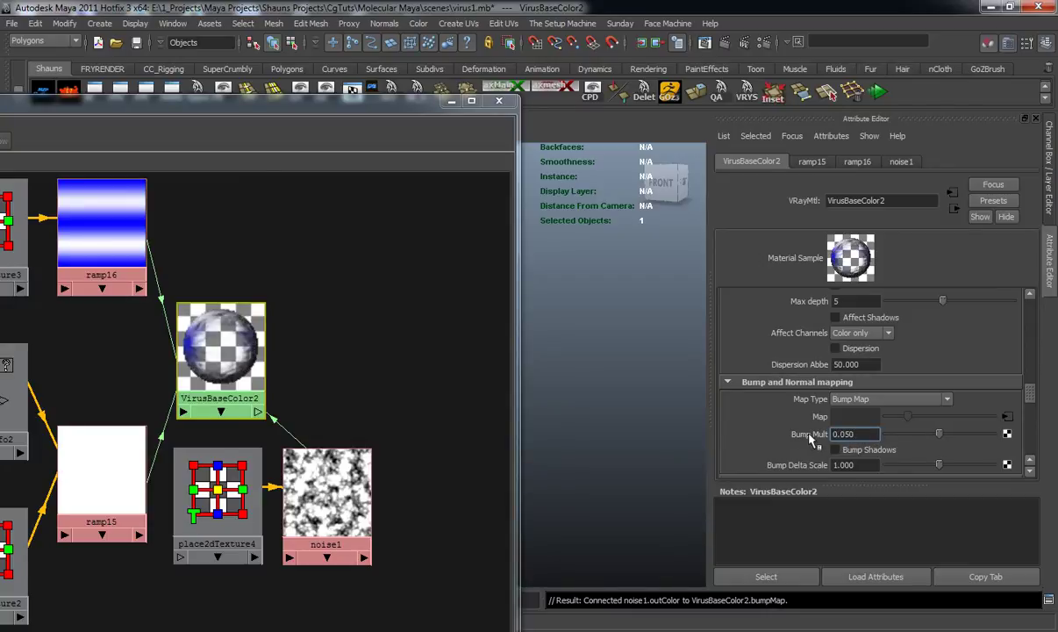
scroll(171, 391, "up", 3)
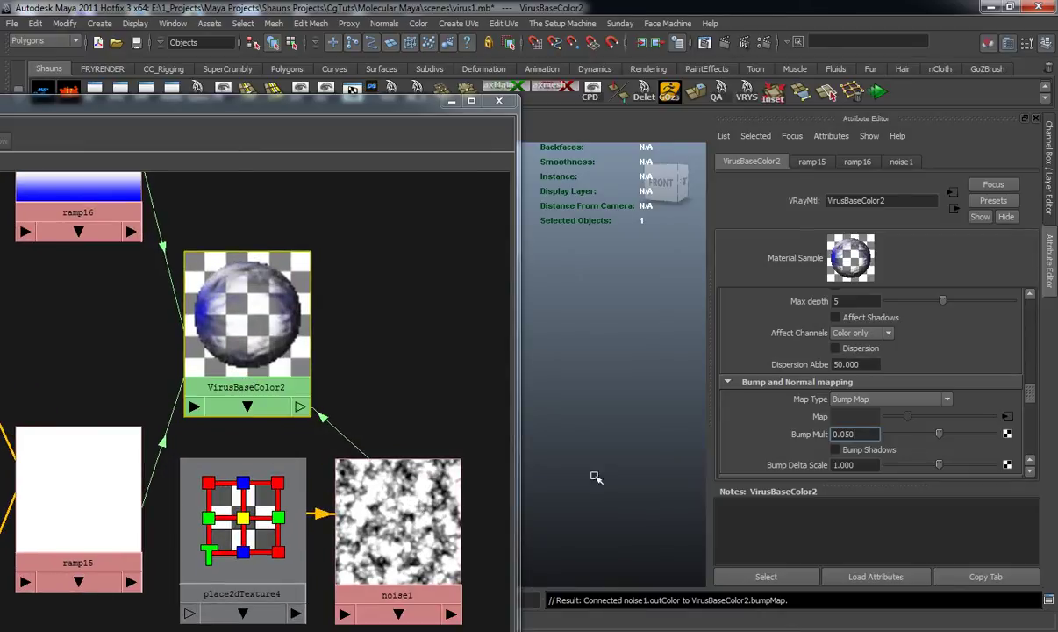
- Set VirusBaseColor2's Bump Mult to 0.075 and its reflection amount to 0.241
left_click_drag(1043, 400, 1037, 306)
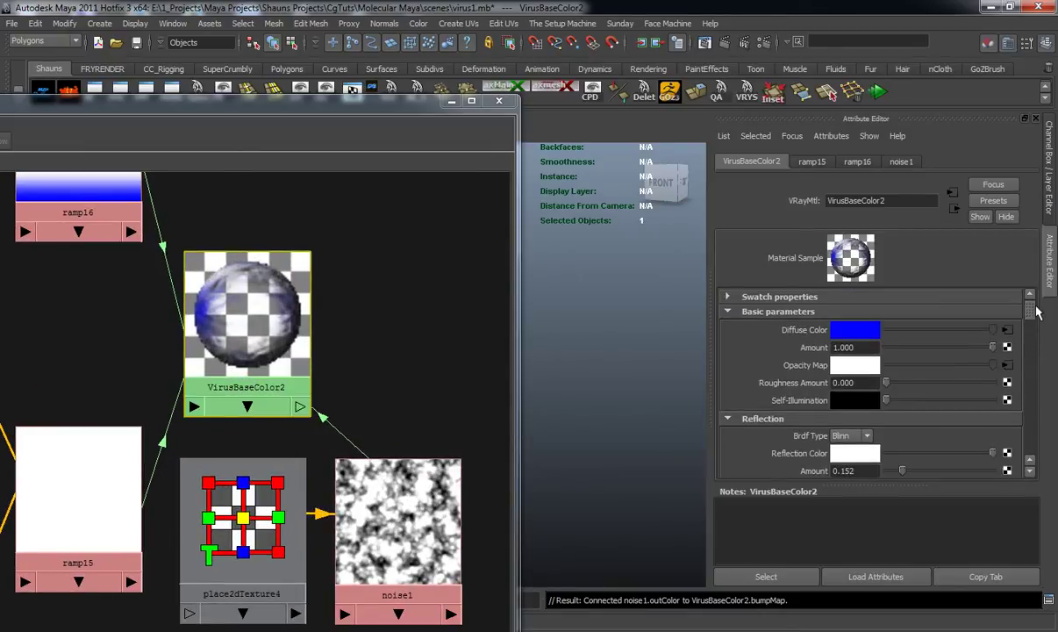
scroll(895, 399, "down", 12)
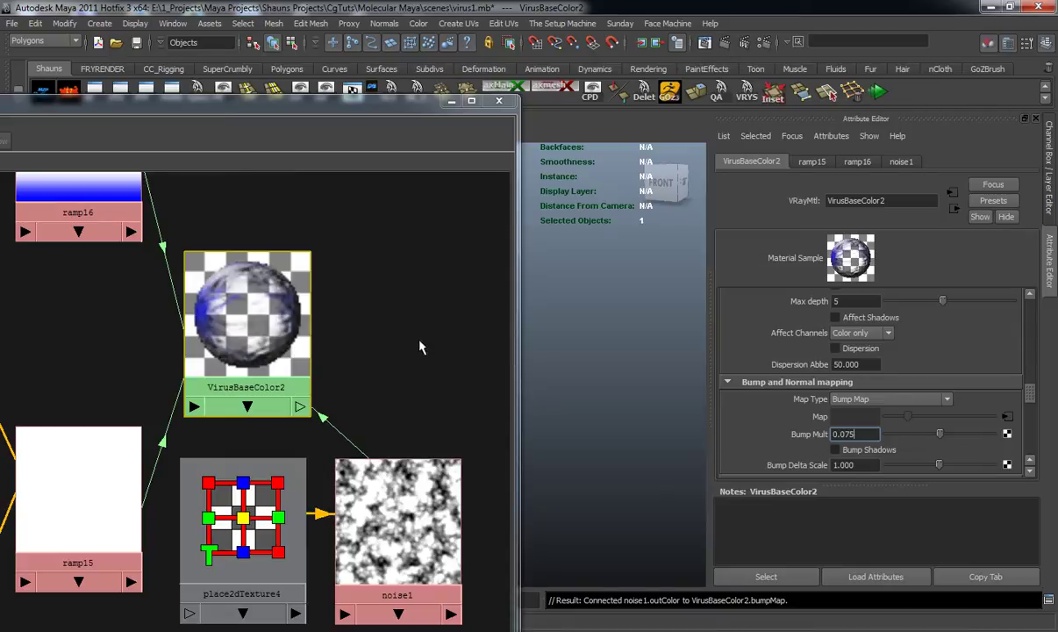
scroll(941, 411, "up", 12)
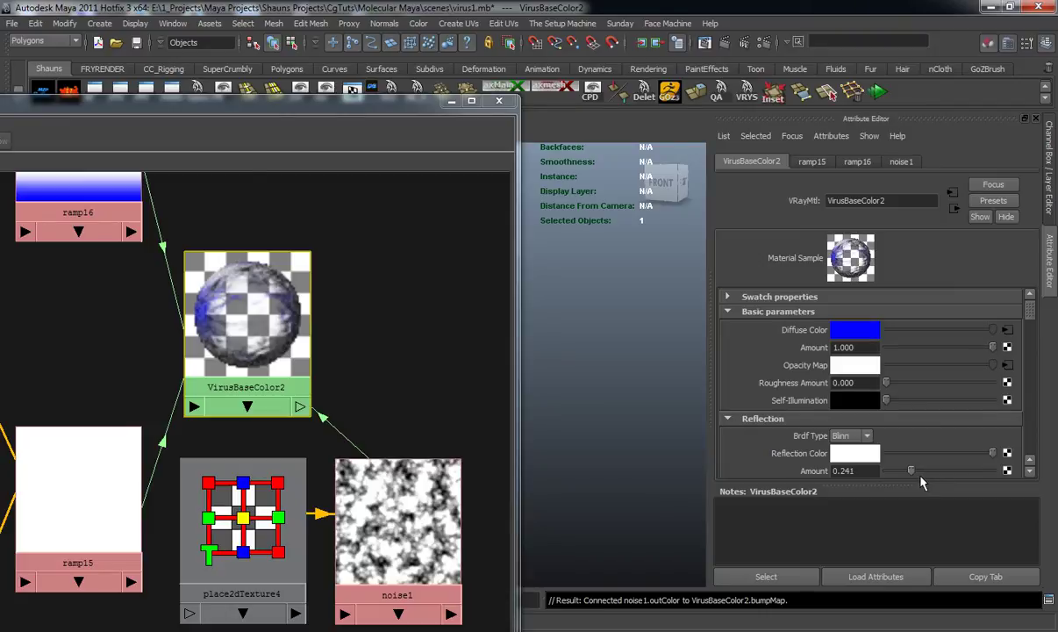
scroll(922, 478, "down", 3)
- Connect leather1 to the bump map of VirusBaseColor1 and set the Bump Mult to 0.075
left_click_drag(343, 112, 654, 66)
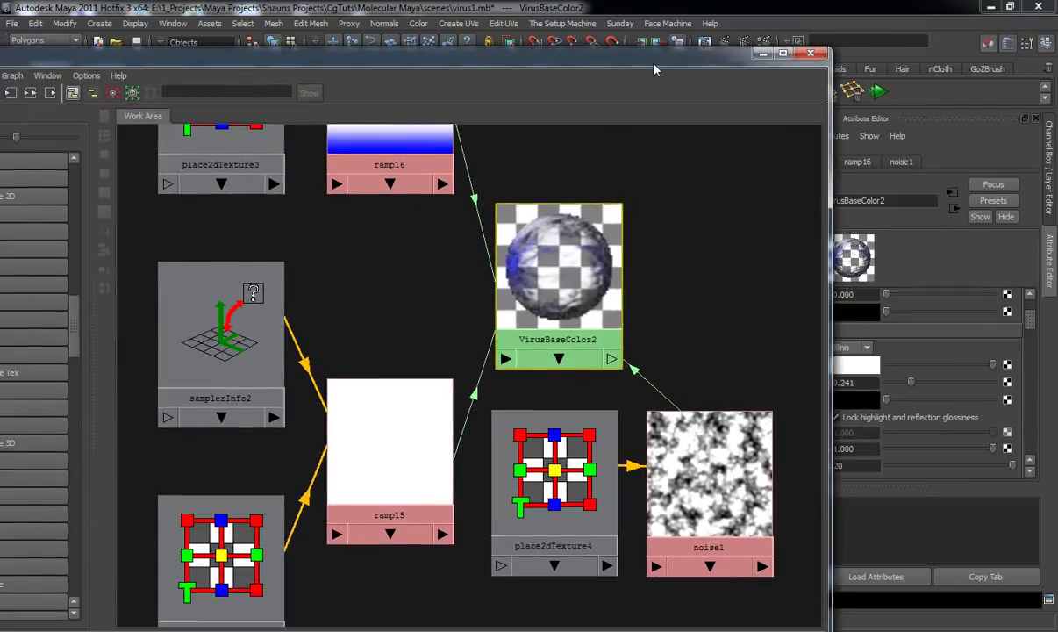
scroll(369, 369, "down", 3)
middle_click_drag(422, 379, 709, 347, "alt")
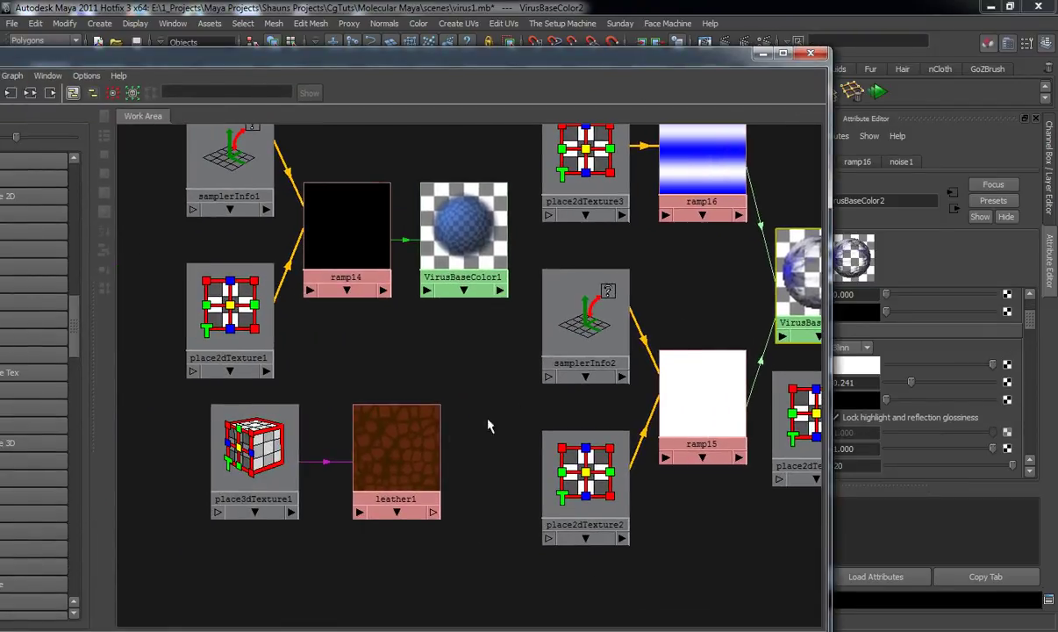
left_click(408, 434)
left_click(464, 227)
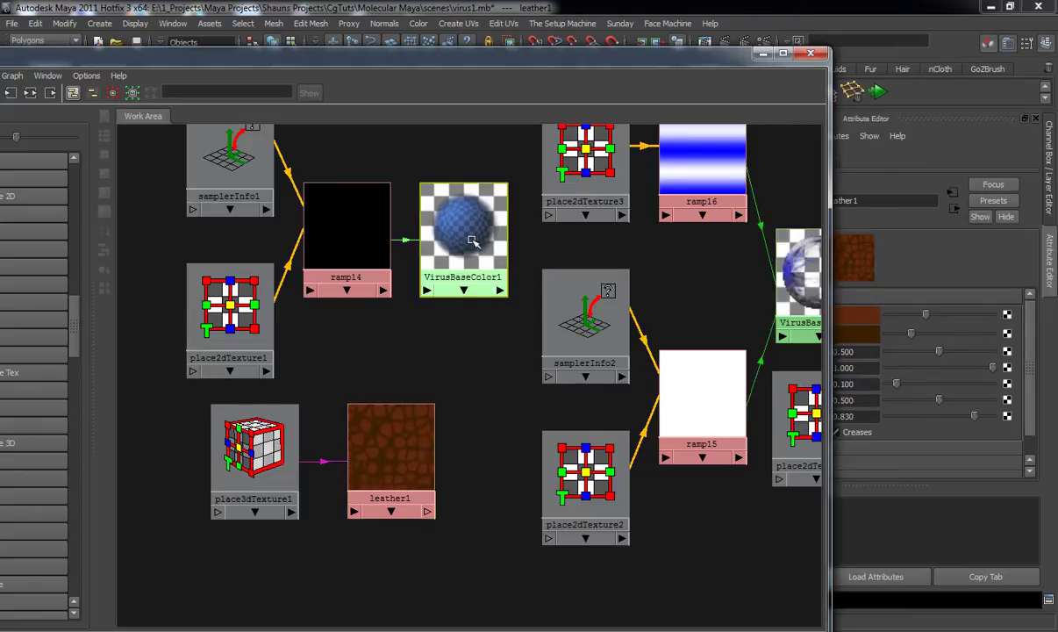
left_click_drag(616, 54, 513, 94)
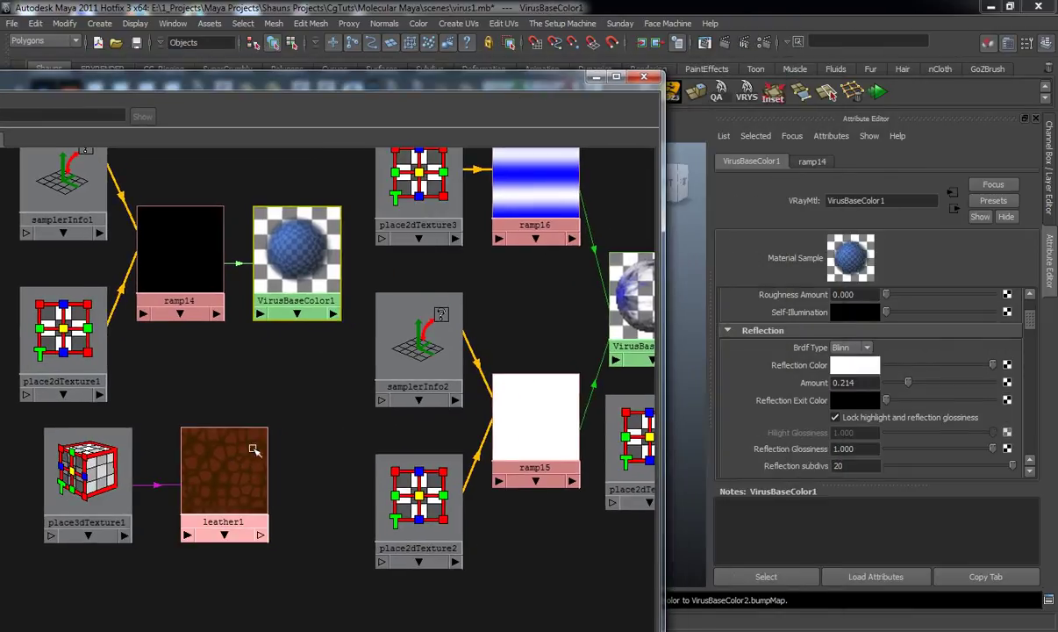
scroll(831, 415, "down", 10)
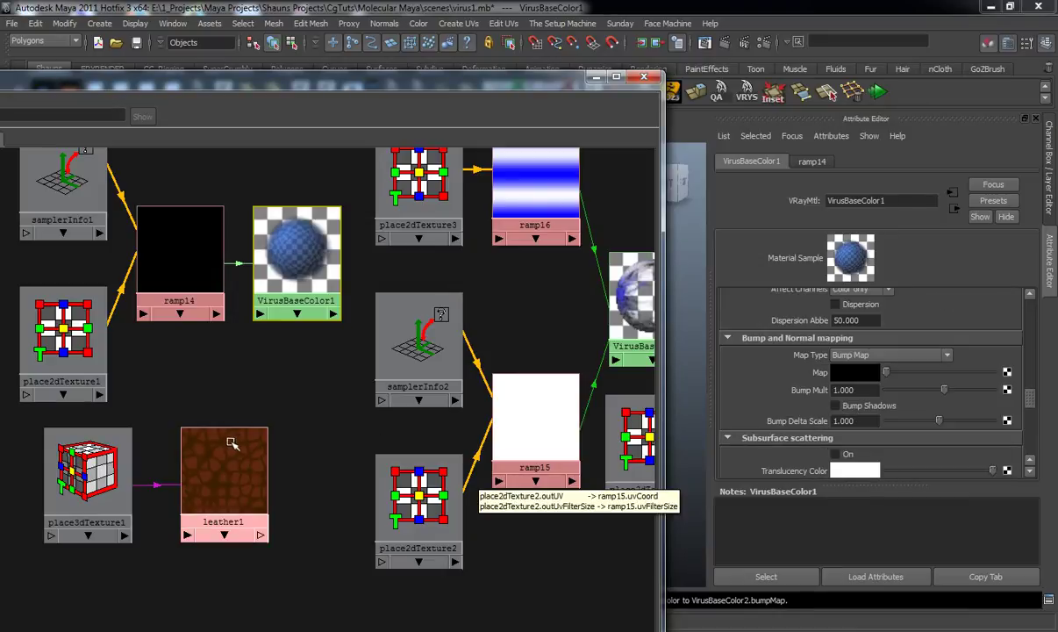
middle_click_drag(224, 448, 731, 404)
middle_click_drag(817, 376, 815, 373)
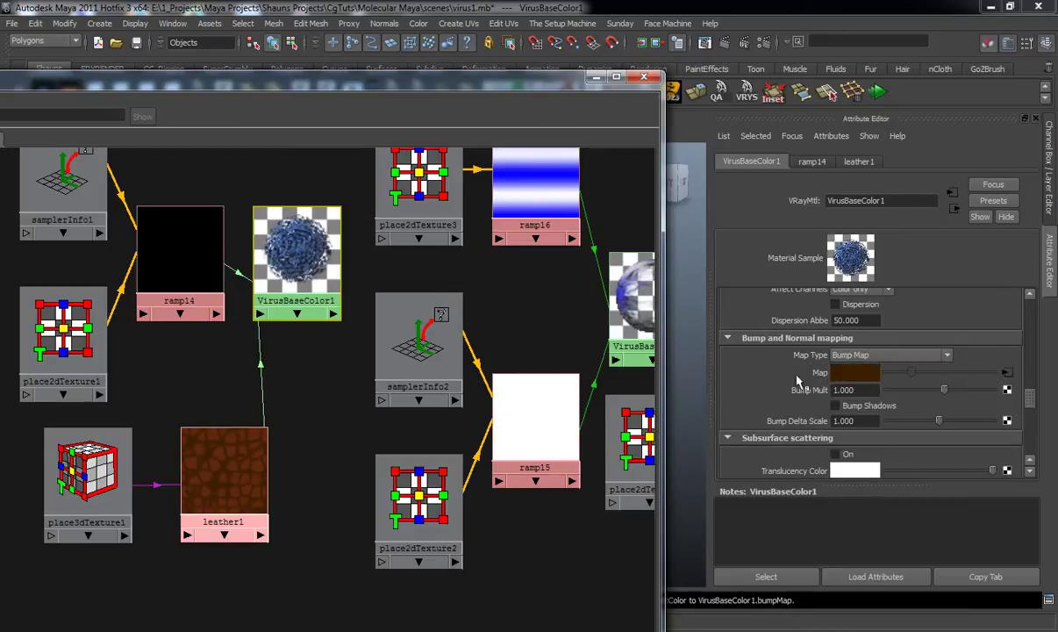
left_click(877, 391)
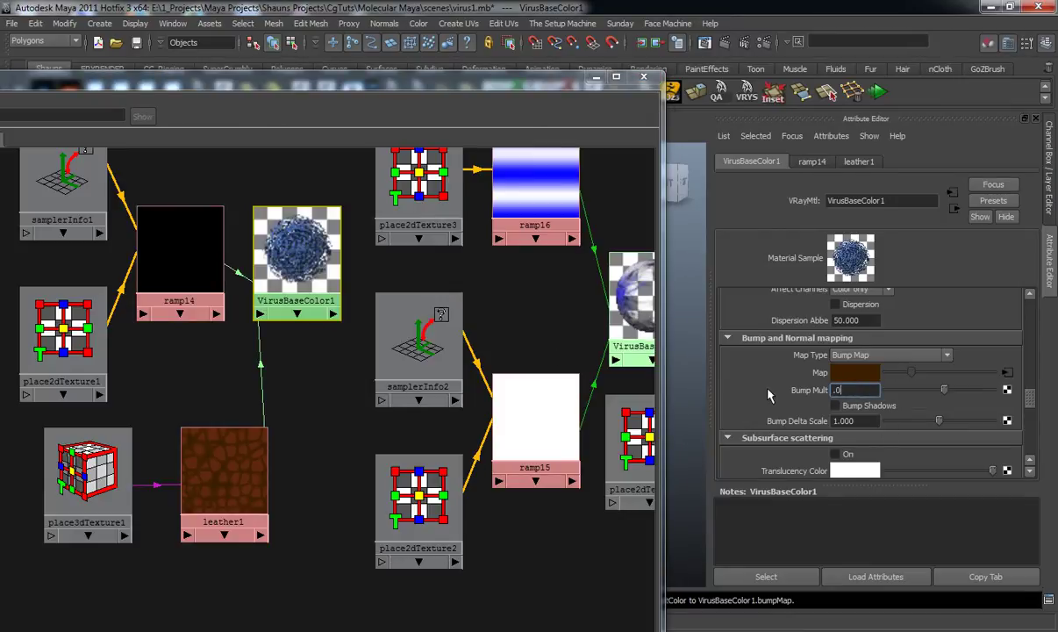
key("Return")
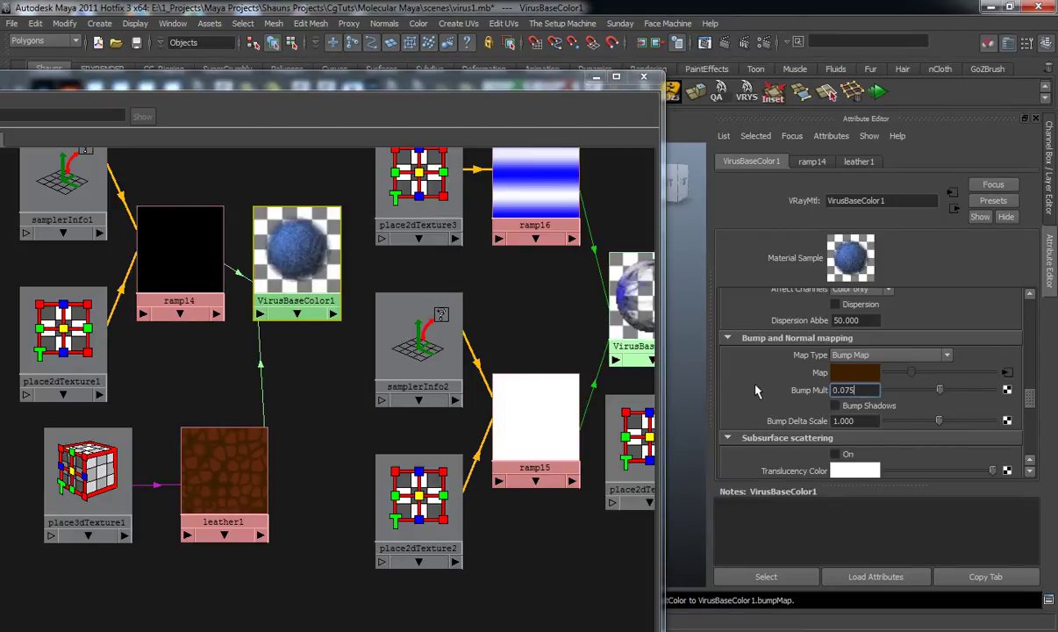
- Give leather1 a cell size of 0.4, a black cell color and a white crease color
scroll(238, 409, "up", 2)
left_click(219, 443)
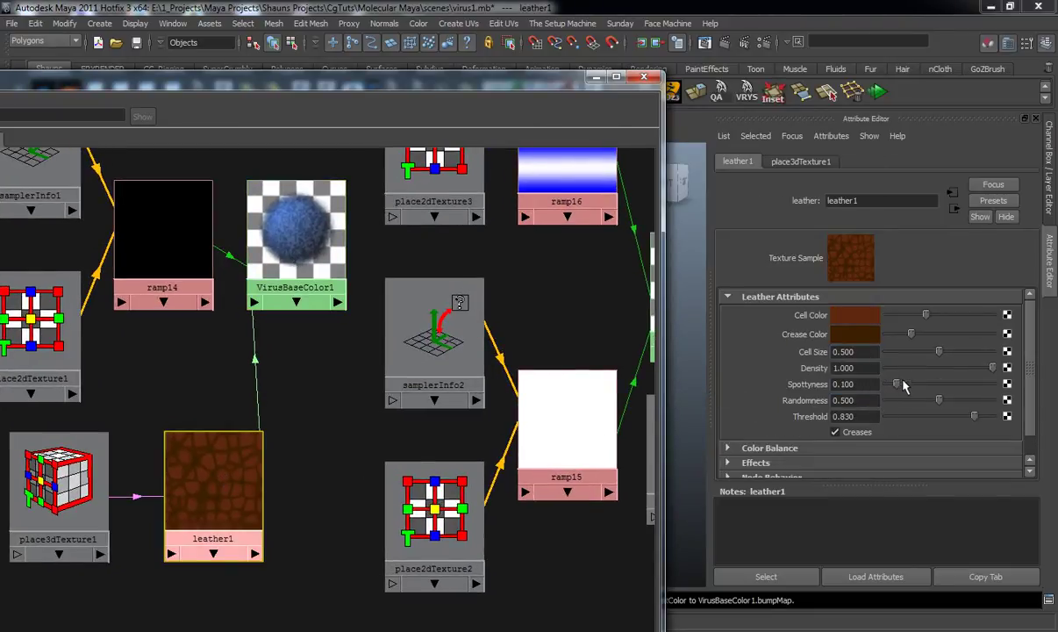
left_click_drag(944, 364, 937, 364)
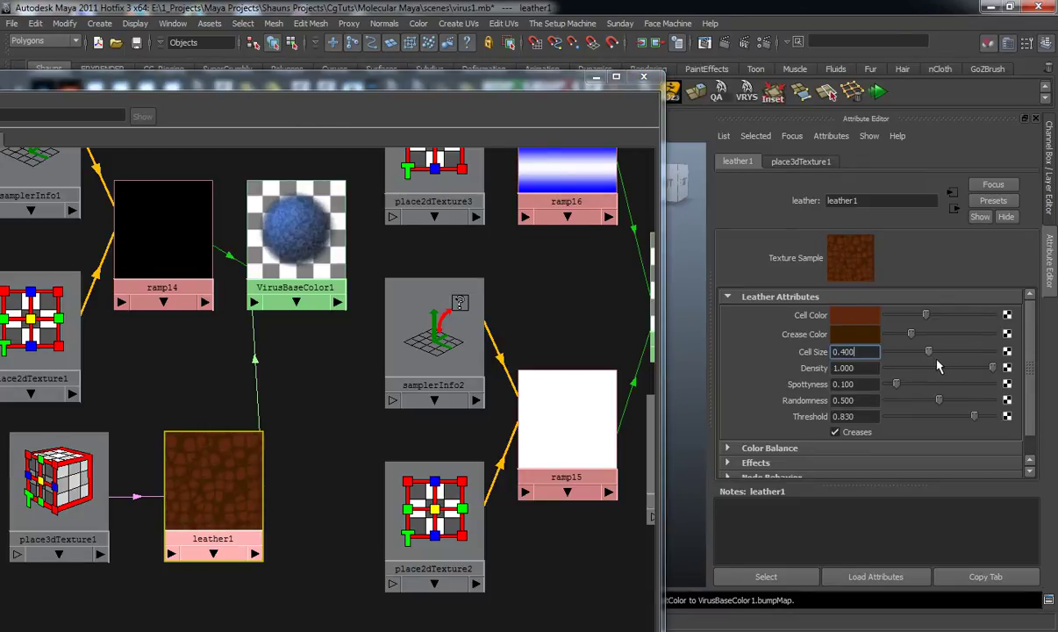
left_click(860, 321)
left_click(782, 307)
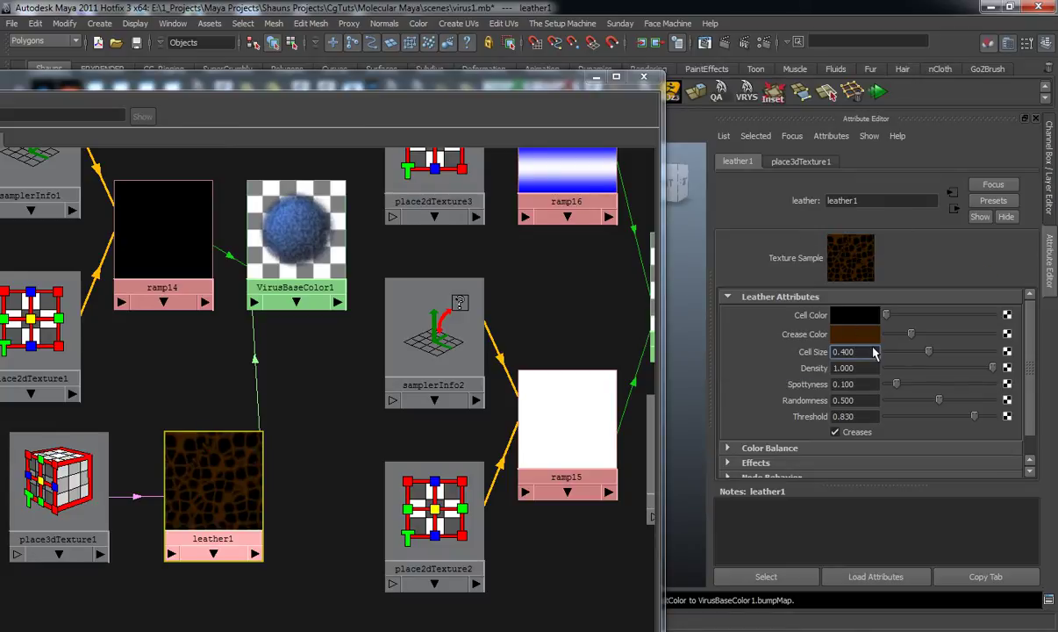
left_click(865, 335)
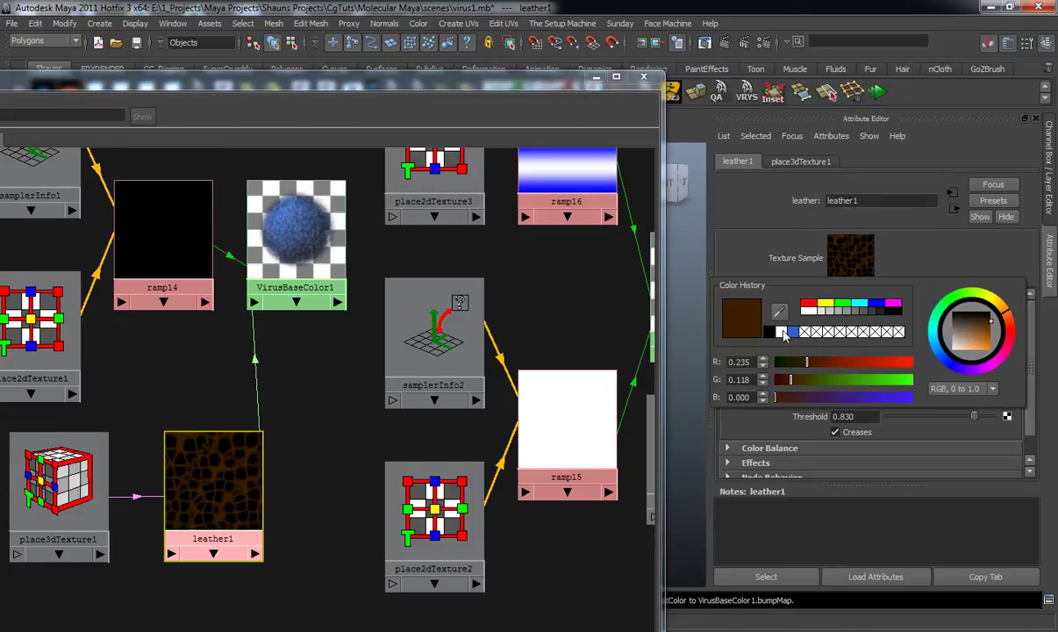
left_click(784, 334)
left_click(340, 379)
- Set VirusBaseColor1's Bump Mult to 0.03 and clear the node selection
left_click(341, 298)
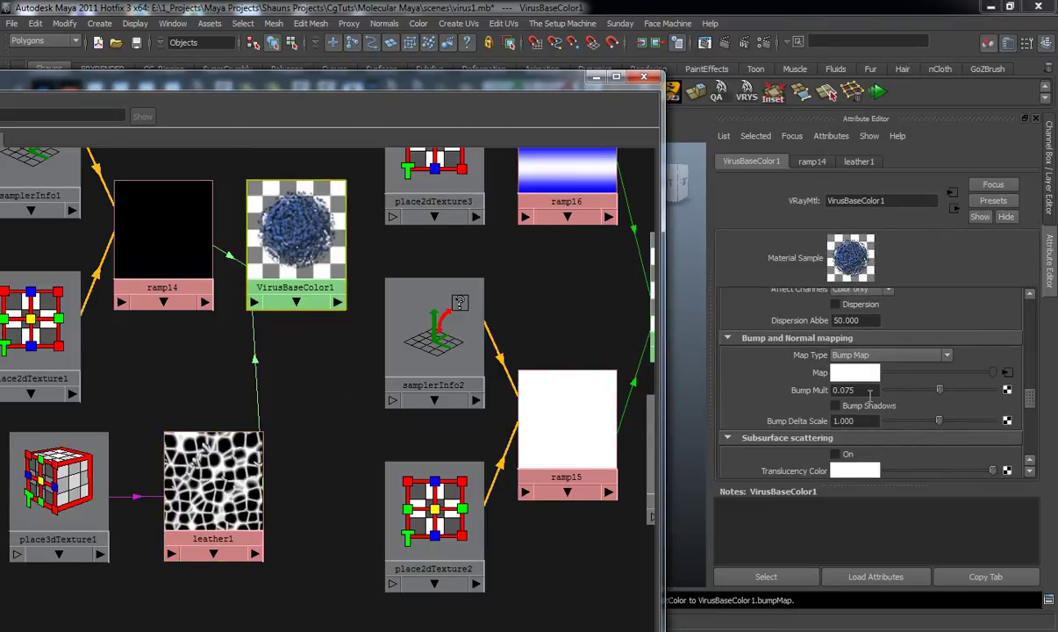
left_click_drag(869, 392, 814, 389)
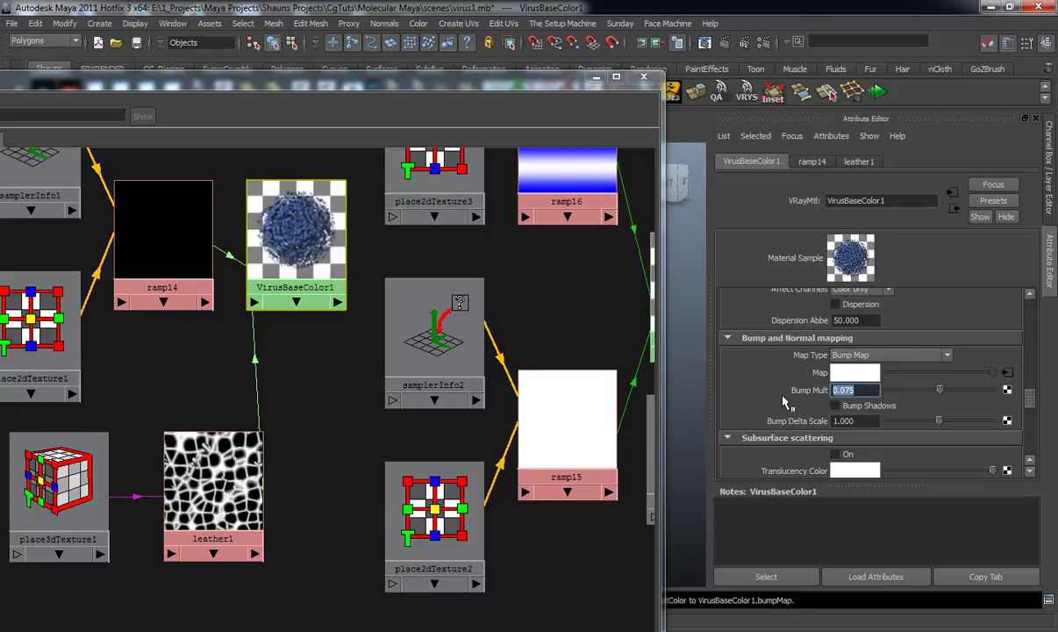
key("Return")
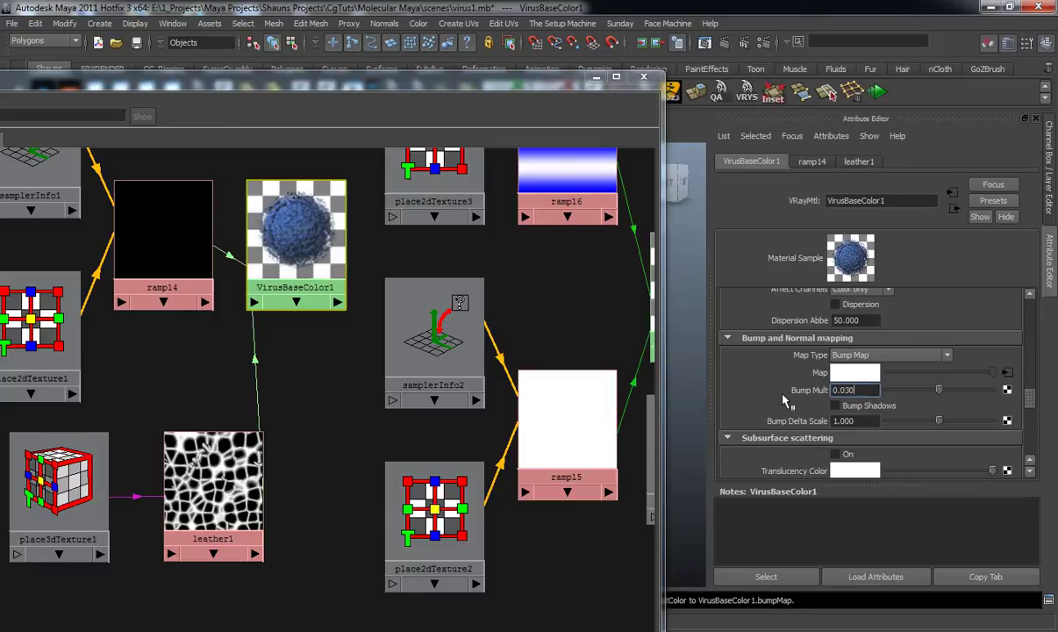
left_click(319, 411)
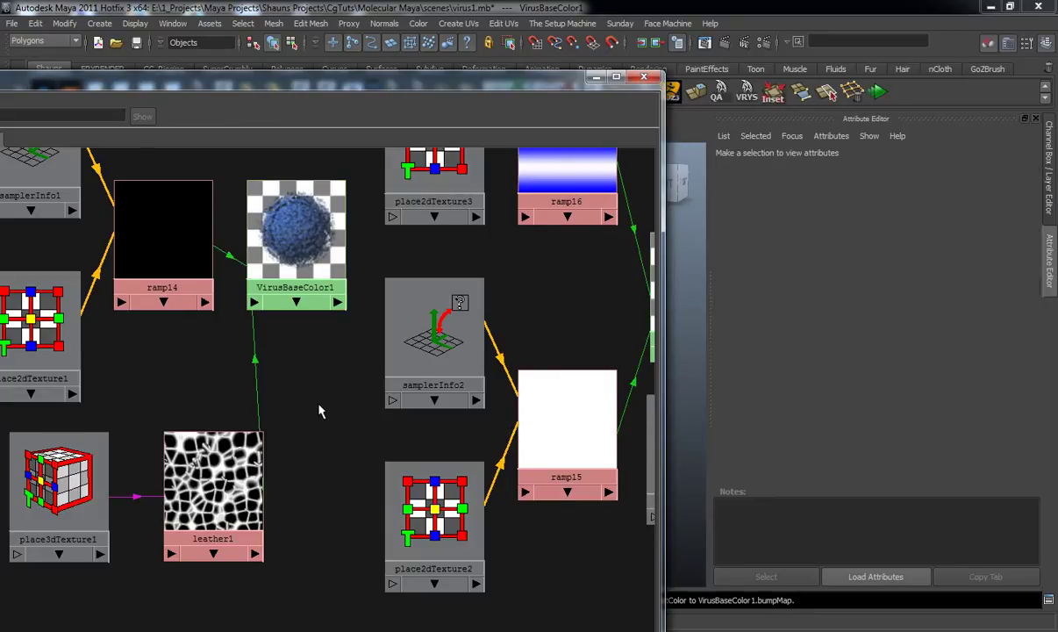
- Create a VRay Blend Mtl and place its node above the two virus material networks
scroll(323, 416, "down", 1)
left_click(230, 454)
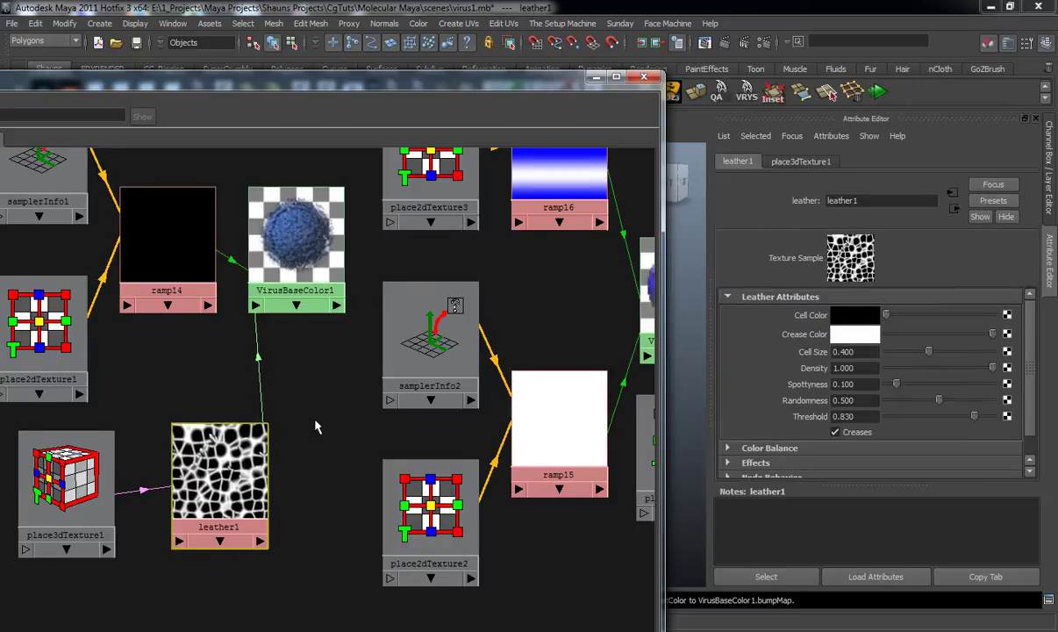
scroll(314, 426, "down", 5)
scroll(327, 421, "down", 4)
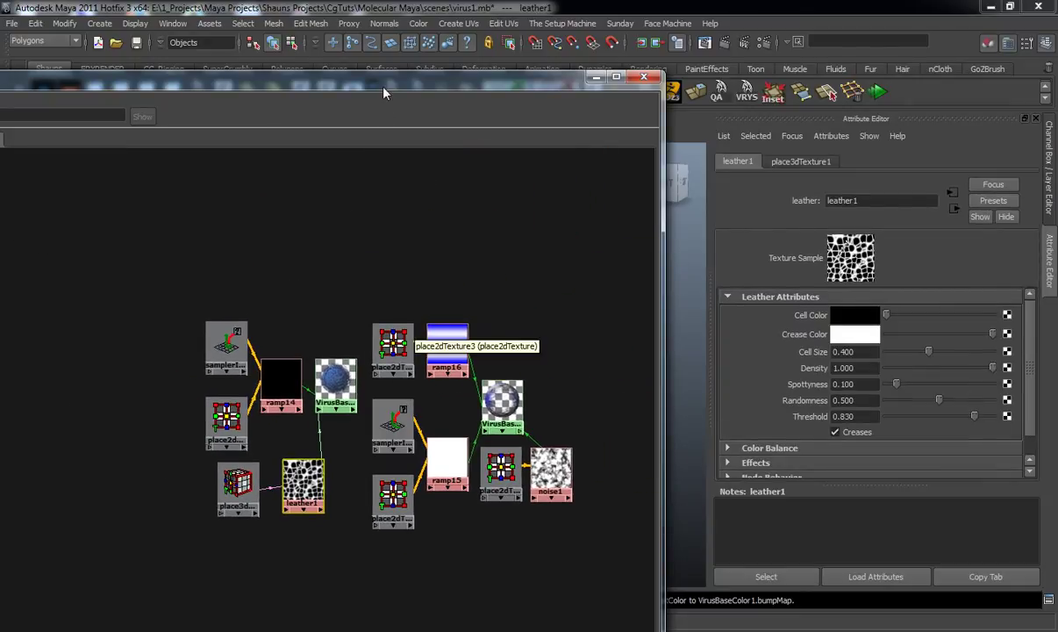
left_click_drag(383, 93, 627, 94)
left_click_drag(154, 353, 157, 209)
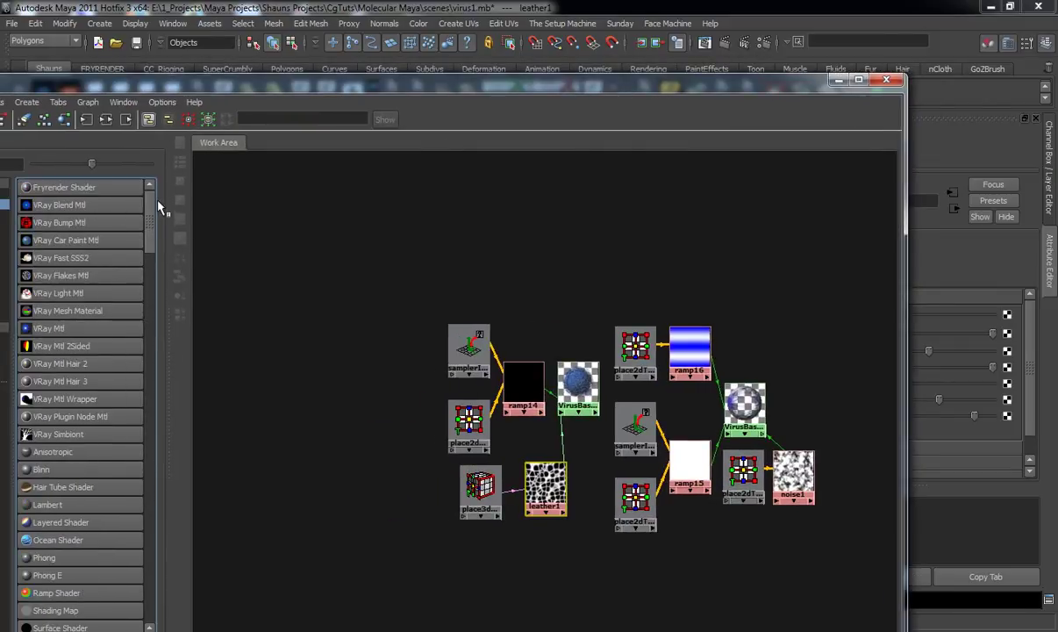
left_click(93, 212)
left_click_drag(465, 558, 645, 236)
left_click_drag(706, 79, 445, 99)
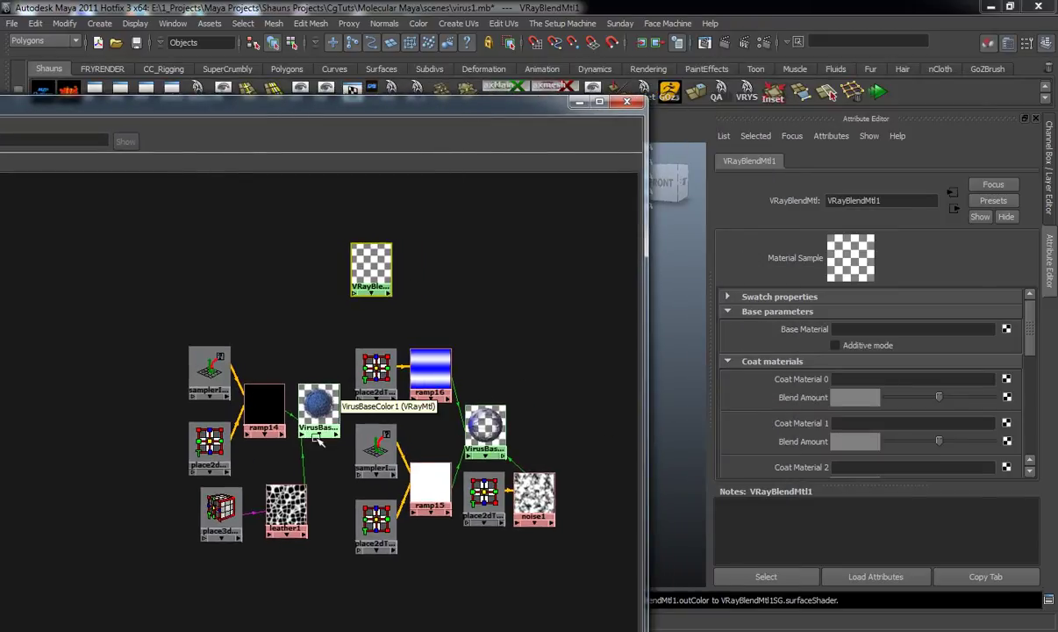
- Connect VirusBaseColor1 as the blend material's Base Material and VirusBaseColor2 as its Coat Material 0
middle_click_drag(316, 402, 755, 326)
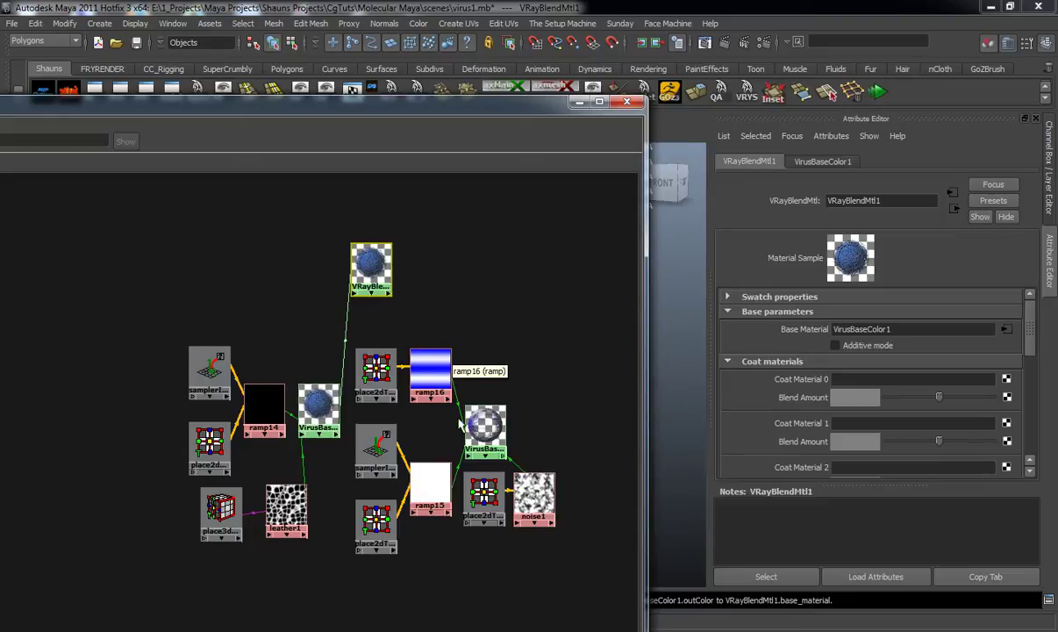
middle_click_drag(496, 430, 816, 396)
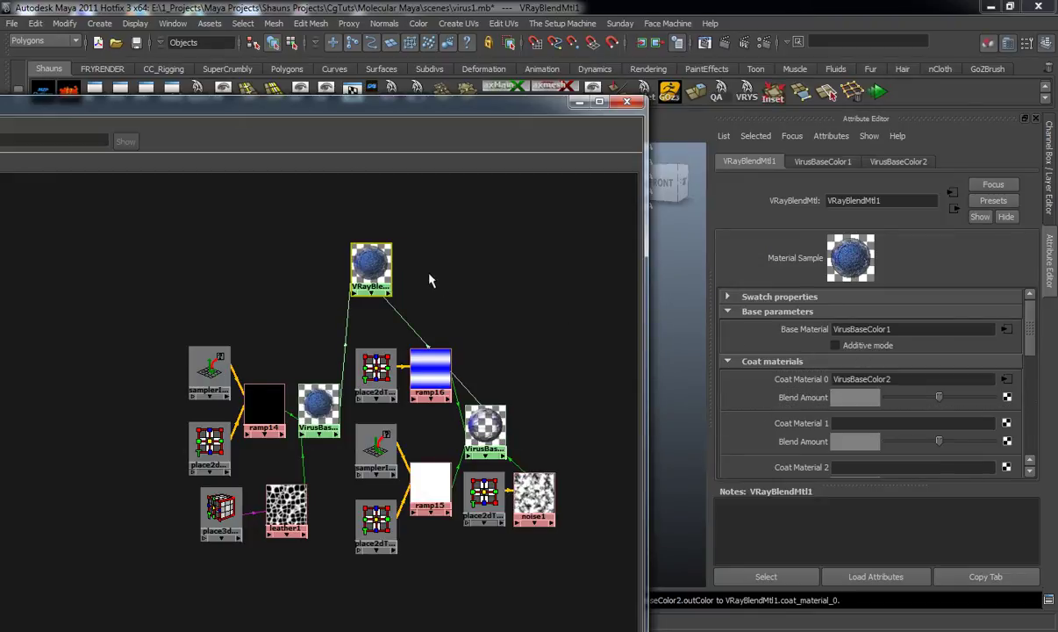
scroll(422, 251, "up", 1)
middle_click_drag(418, 266, 371, 381, "alt")
scroll(377, 372, "up", 2)
scroll(385, 367, "up", 5)
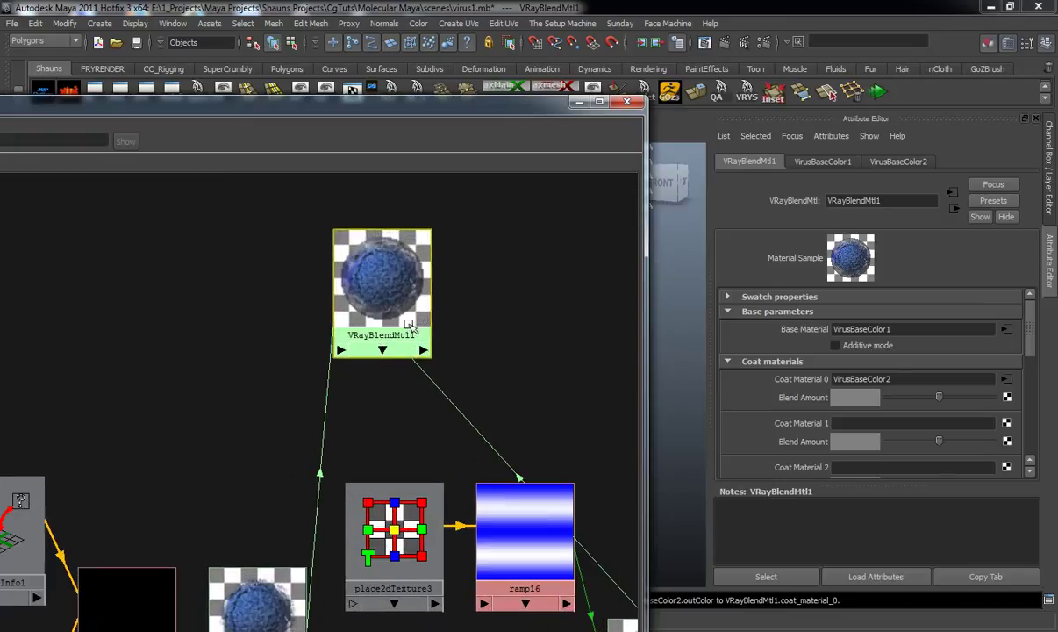
scroll(390, 367, "up", 1)
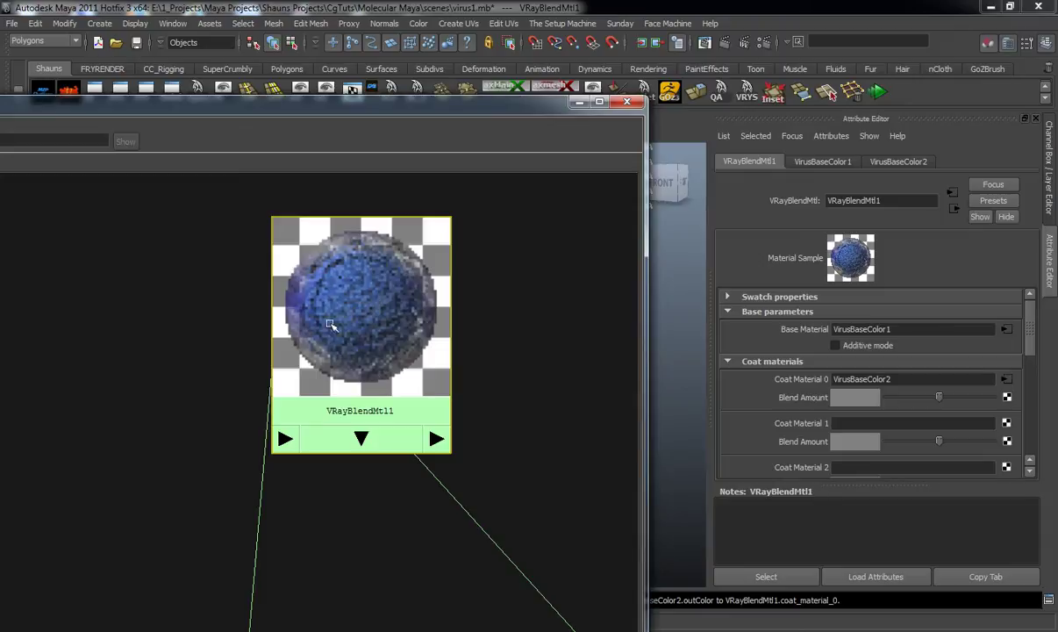
- Assign VRayBlendMtl1 to the chain_C surface mesh and minimize the Hypershade
left_click_drag(493, 106, 459, 167)
left_click(395, 330)
right_click(349, 322)
right_click_drag(359, 331, 355, 287)
left_click_drag(499, 172, 463, 211)
left_click(506, 203)
right_click_drag(474, 345, 634, 321, "alt")
middle_click_drag(634, 321, 539, 345, "alt")
left_click_drag(539, 345, 495, 361, "alt")
scroll(456, 385, "down", 8)
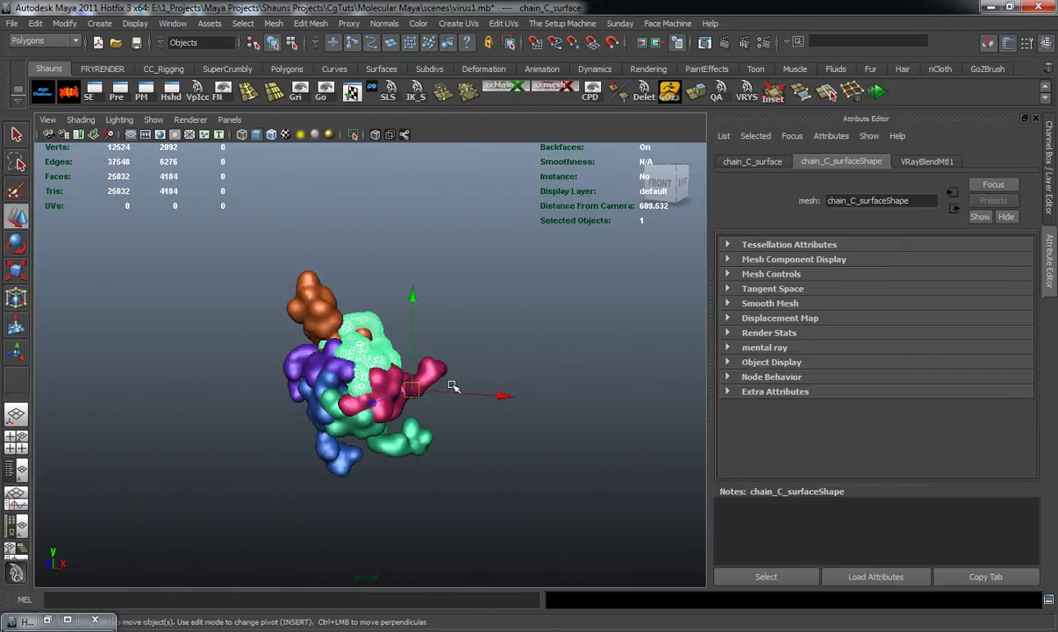
- Select the five other chain surfaces, put them in a new display layer and hide that layer
scroll(450, 352, "up", 6)
left_click(282, 241)
left_click(250, 310, "shift")
left_click(263, 363, "shift")
left_click(396, 474, "shift")
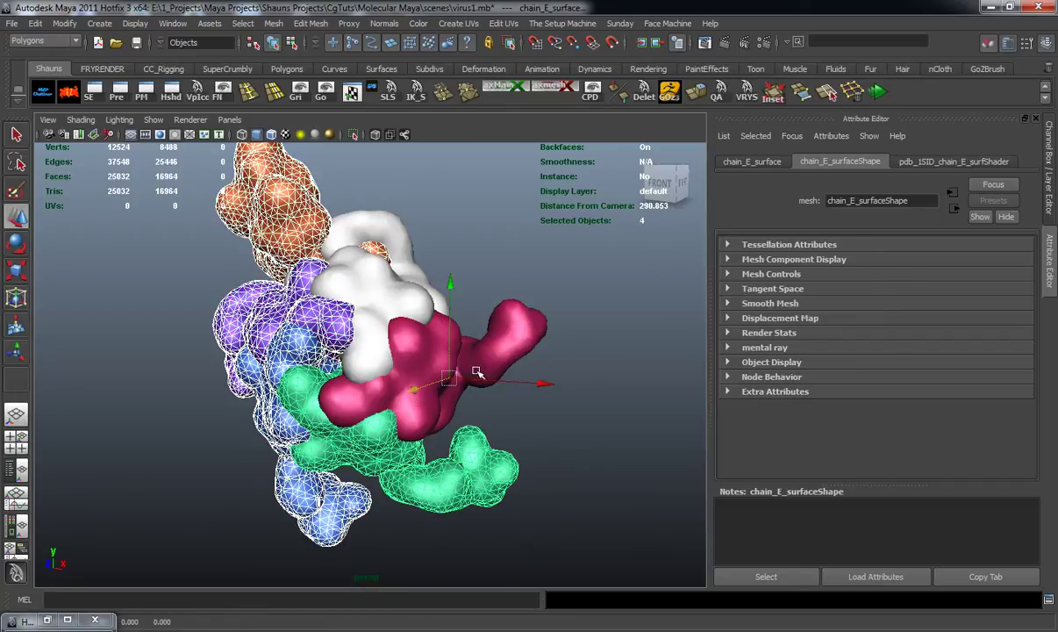
left_click(484, 337, "shift")
left_click(1046, 42)
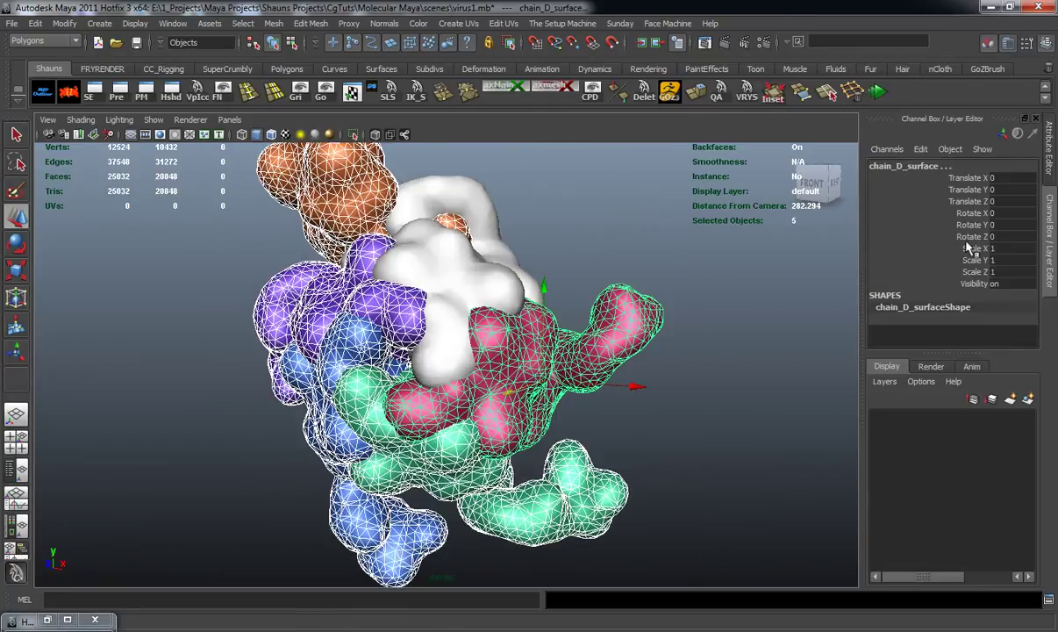
left_click(1029, 399)
left_click(882, 420)
- Frame the chain_C surface, bring up the Render View and render the perspective camera with V-Ray
left_click_drag(709, 421, 458, 373, "alt")
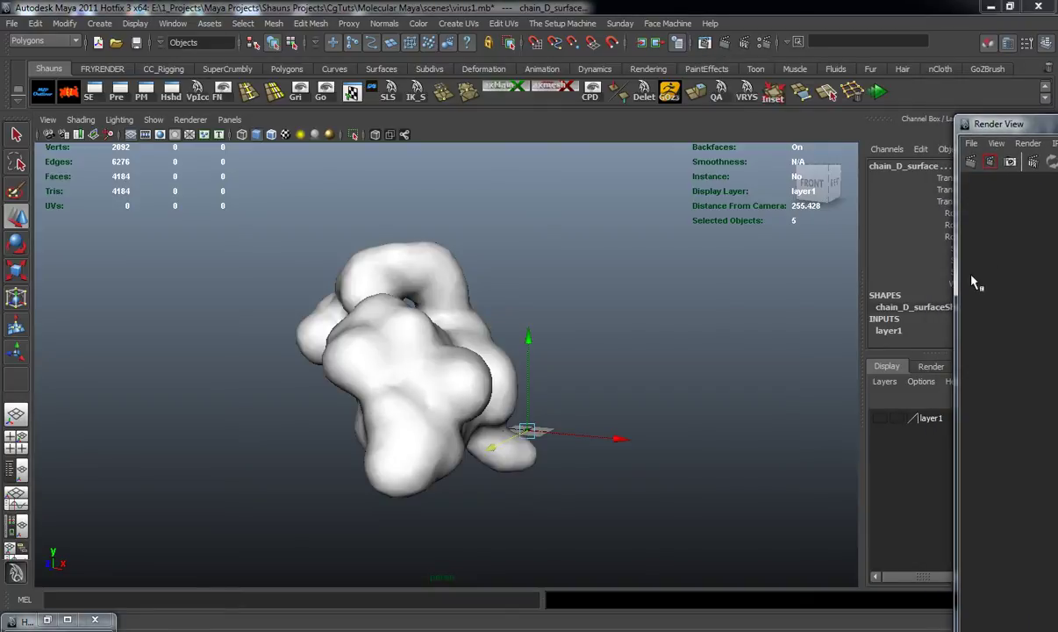
left_click_drag(965, 276, 1057, 276)
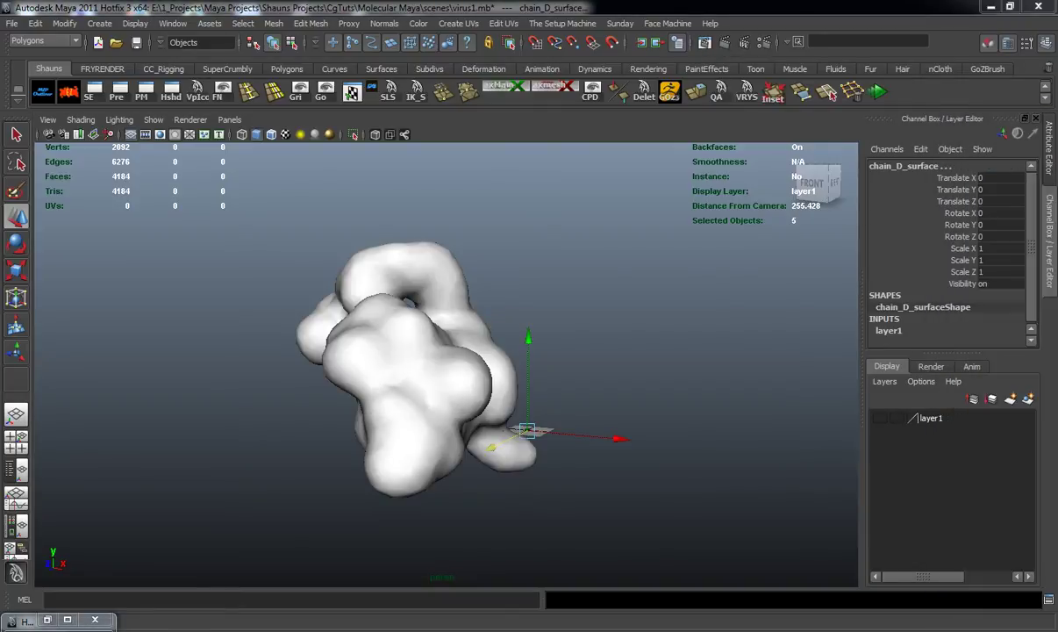
left_click_drag(951, 232, 1057, 232)
left_click_drag(1057, 104, 1057, 80)
left_click_drag(1057, 147, 597, 98)
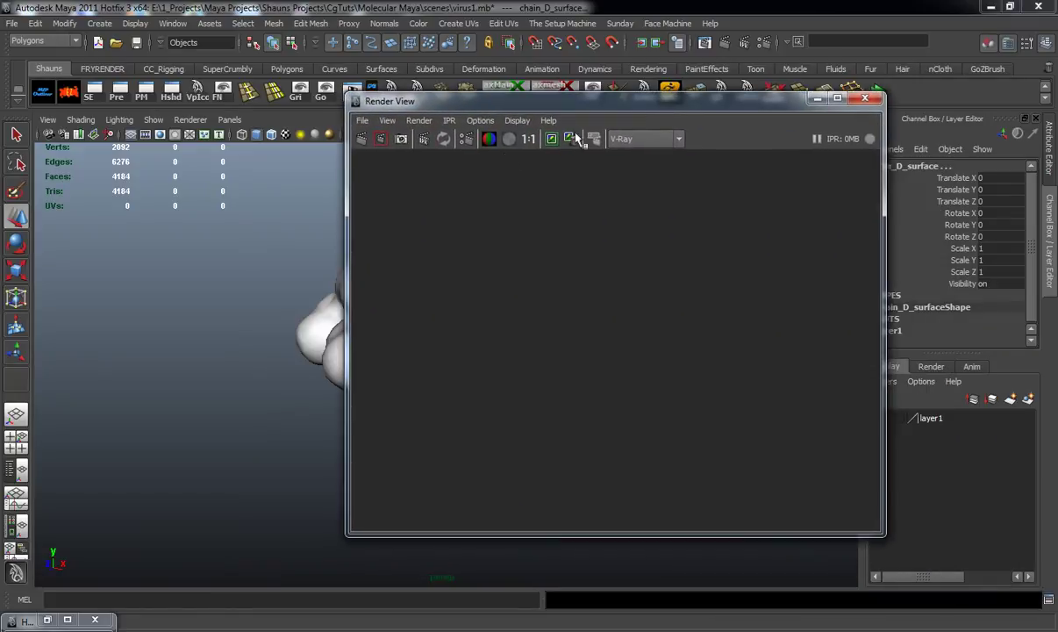
left_click(363, 141)
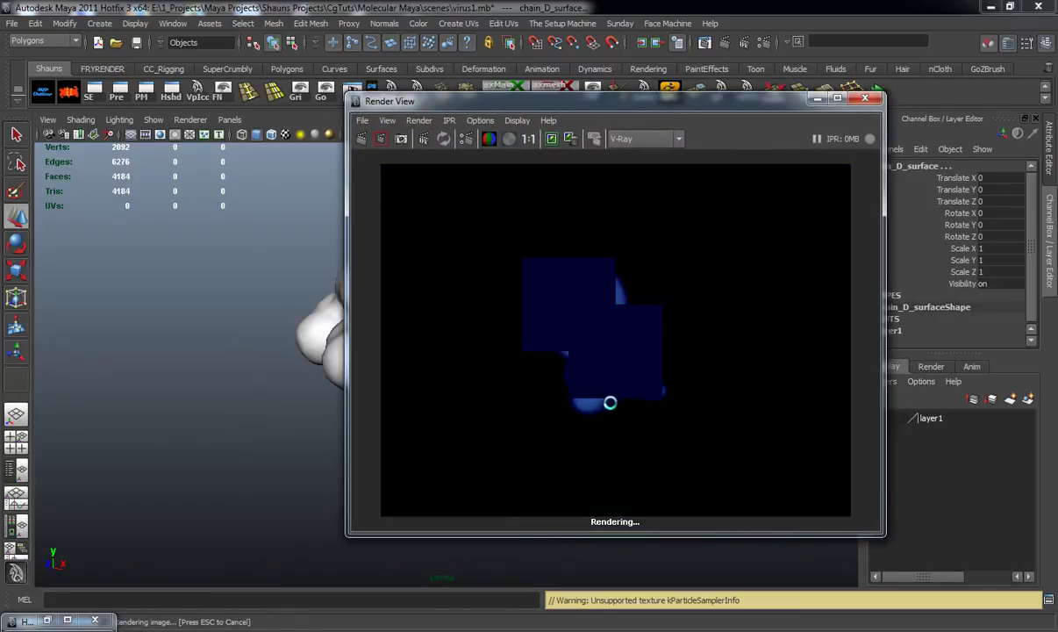
- Examine the shading and edge falloff of the rendered chain_C surface, then put the Render View away
scroll(594, 421, "up", 5)
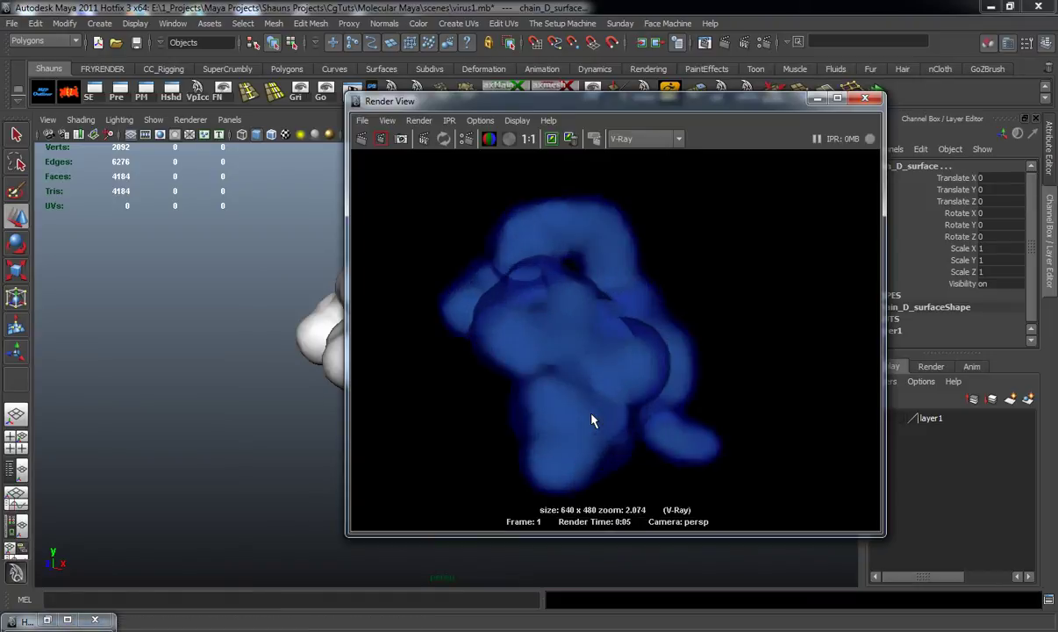
scroll(592, 421, "down", 3)
scroll(586, 399, "up", 3)
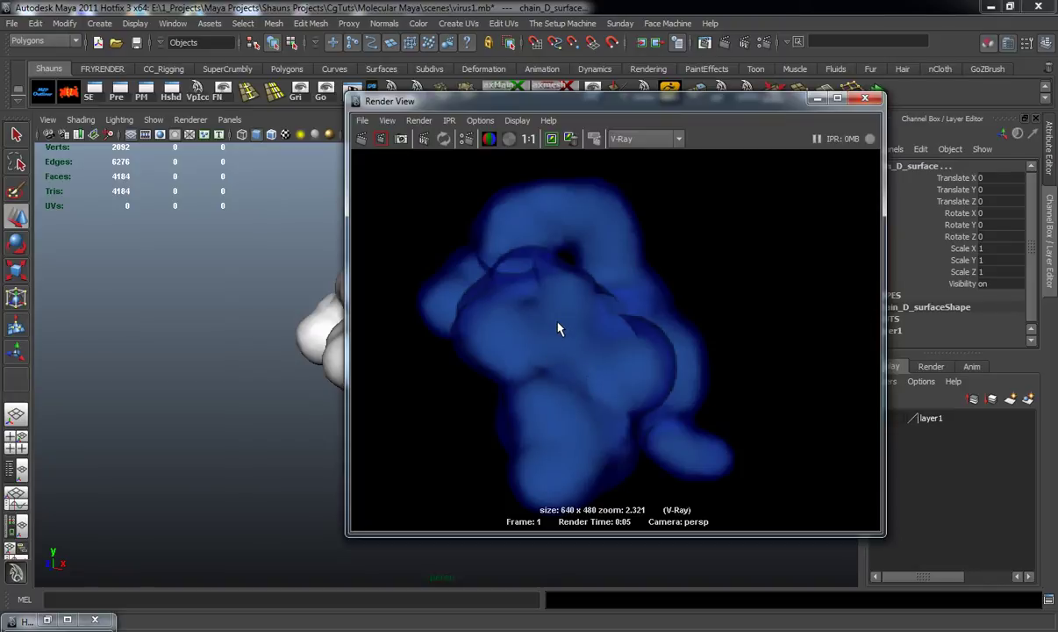
scroll(569, 361, "down", 3)
scroll(566, 404, "up", 4)
scroll(562, 391, "down", 3)
scroll(557, 386, "up", 2)
scroll(541, 374, "down", 3)
scroll(545, 377, "up", 2)
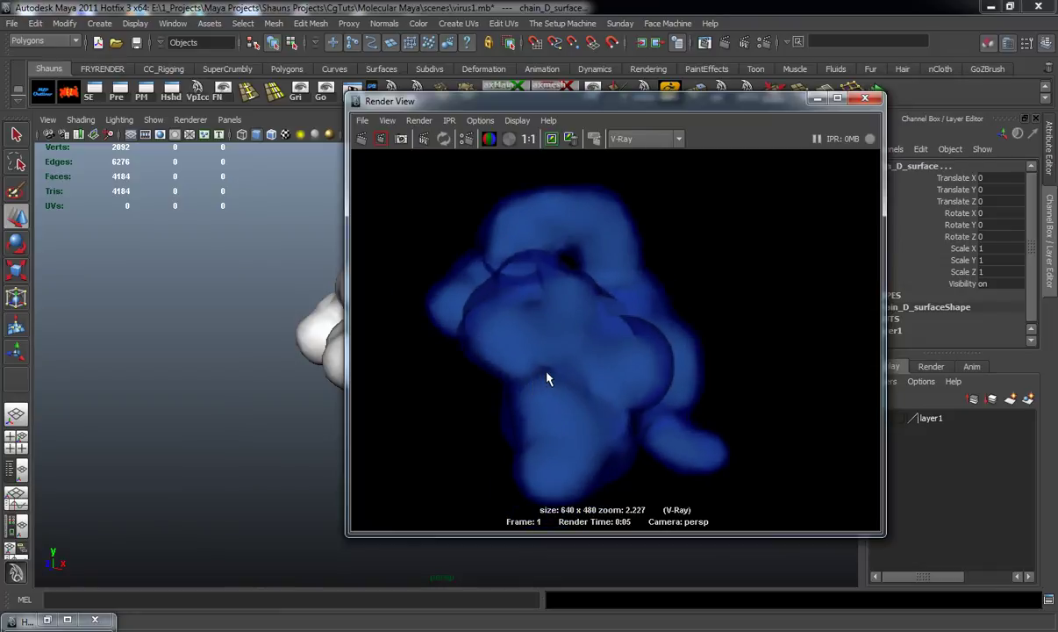
left_click_drag(661, 104, 667, 97)
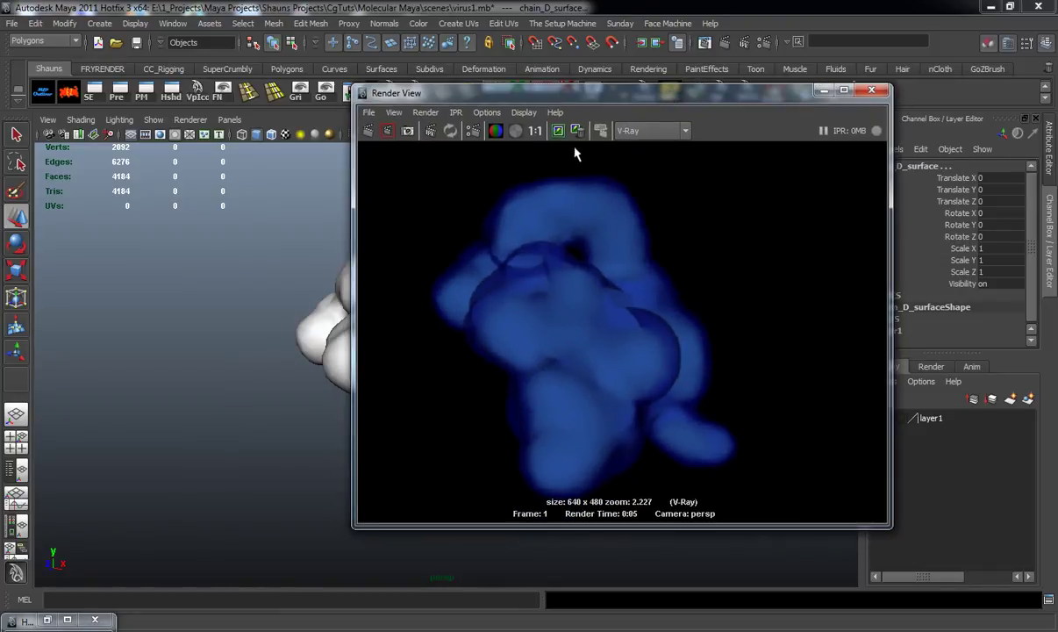
left_click(565, 132)
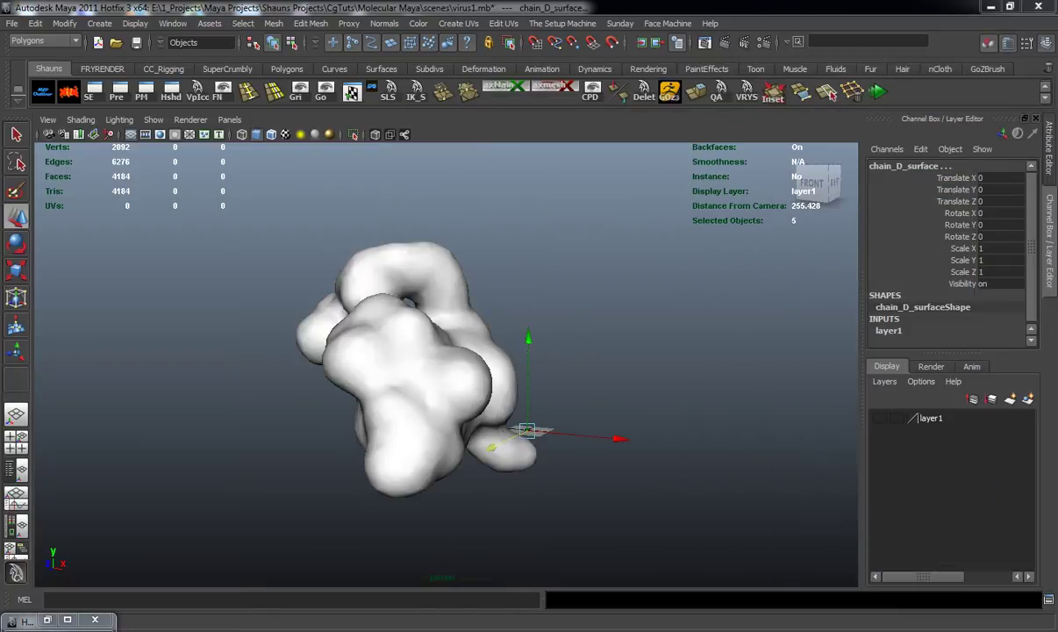
- Restore the Hypershade and graph the input and output connections of VRayBlendMtl1
left_click(48, 620)
left_click_drag(376, 199, 582, 40)
scroll(509, 263, "down", 1)
left_click(495, 290)
left_click_drag(320, 48, 451, 57)
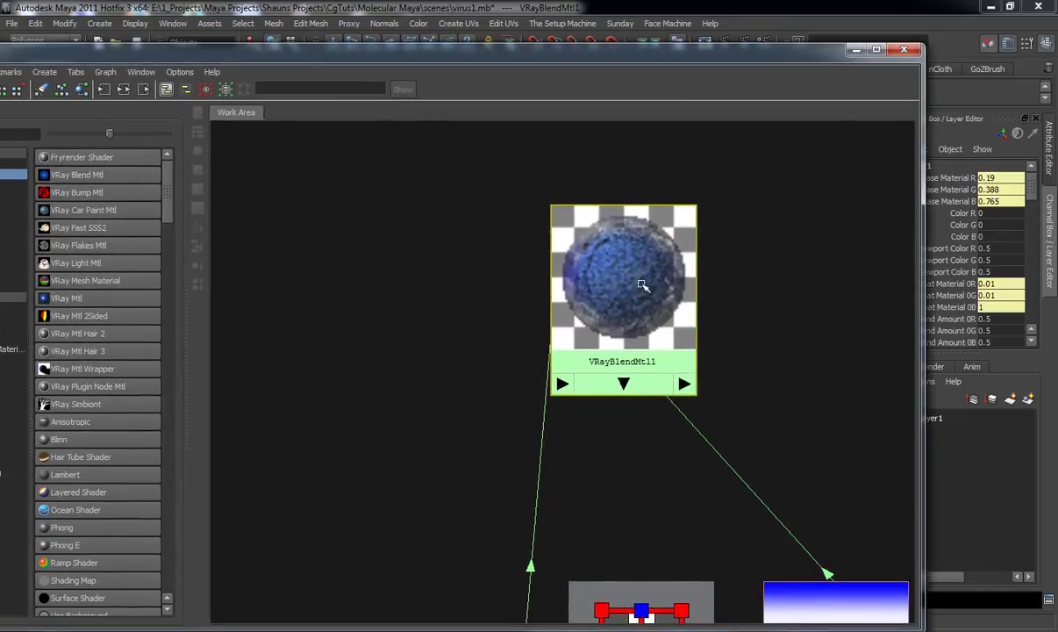
left_click(124, 90)
scroll(405, 373, "up", 2)
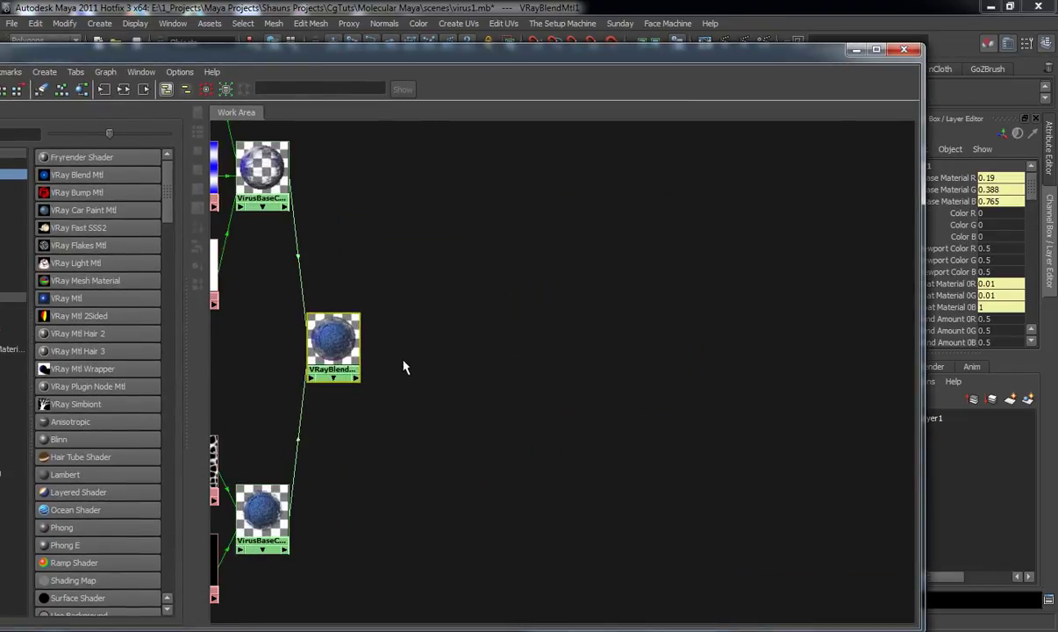
- Raise VirusBaseColor2's refraction color to white and reduce its refraction amount
middle_click_drag(422, 342, 619, 355, "alt")
scroll(610, 353, "up", 2)
middle_click_drag(608, 248, 591, 359, "alt")
scroll(581, 335, "up", 5)
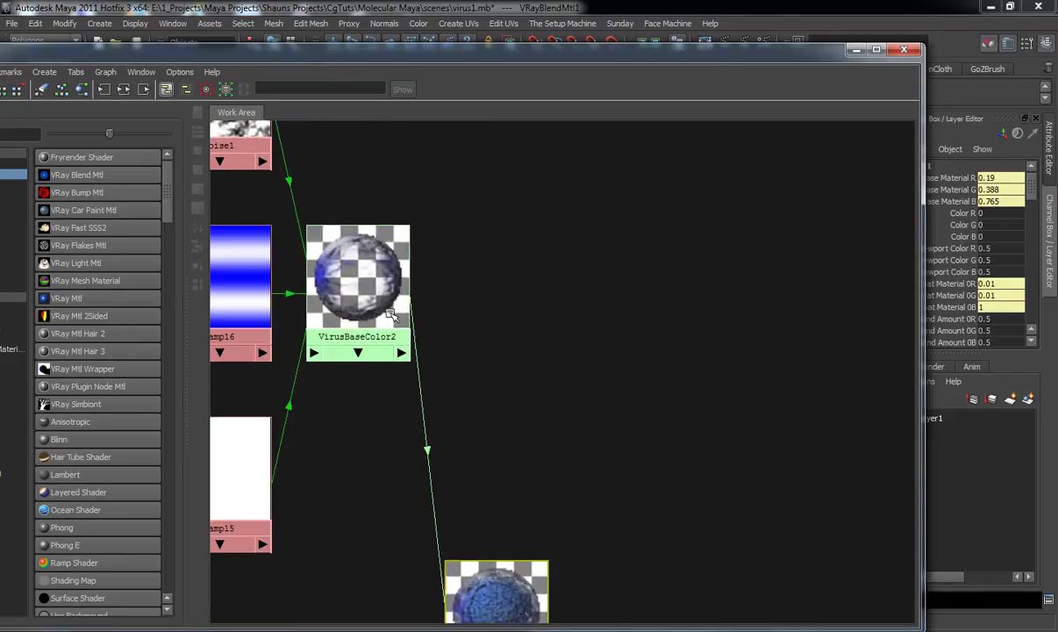
left_click(393, 314)
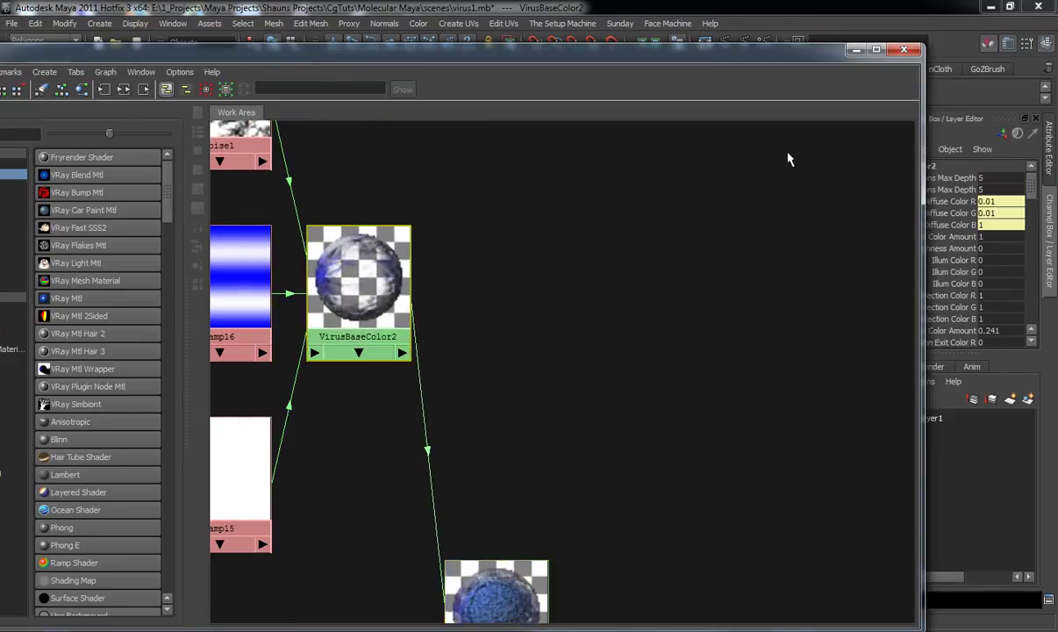
left_click_drag(829, 61, 441, 140)
key("ctrl+a")
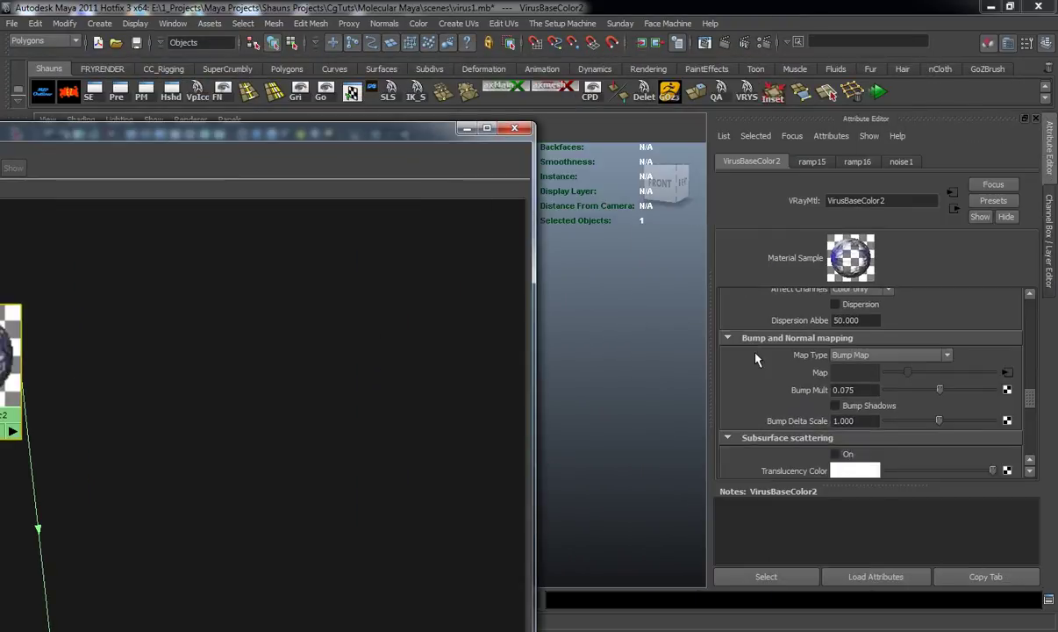
left_click_drag(1032, 402, 1033, 367)
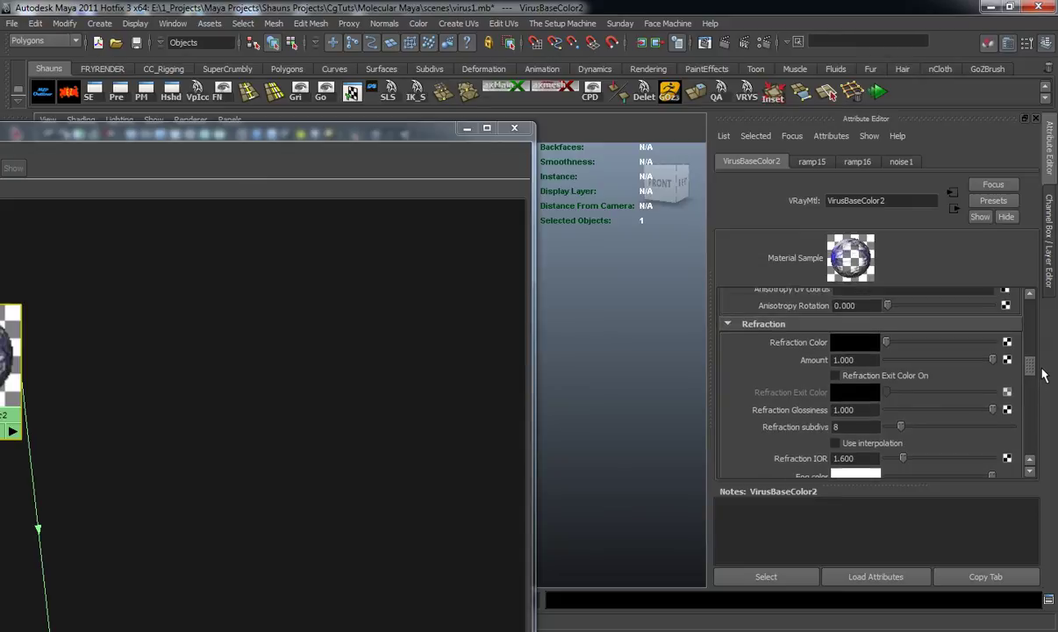
left_click_drag(890, 395, 921, 428)
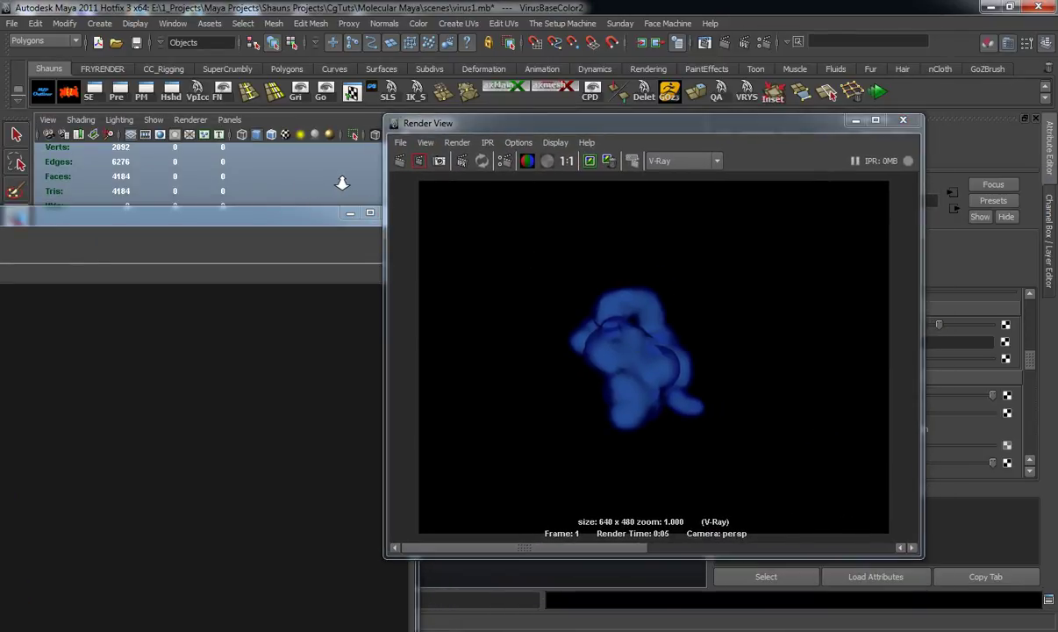
- Render the perspective view again with V-Ray and inspect the updated surface
left_click(400, 161)
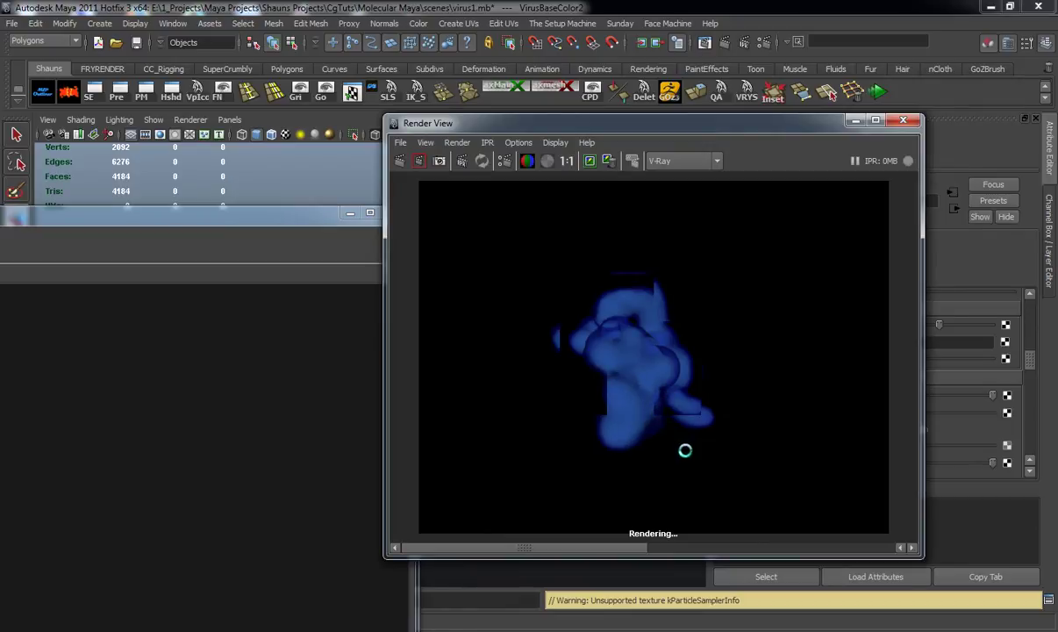
scroll(664, 454, "up", 4)
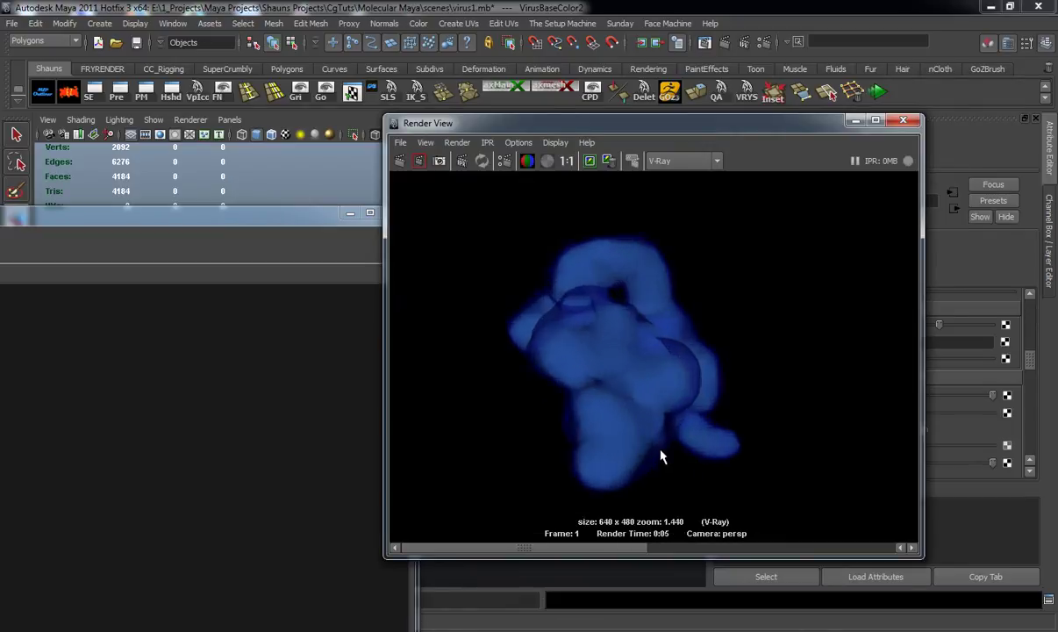
scroll(589, 433, "down", 3)
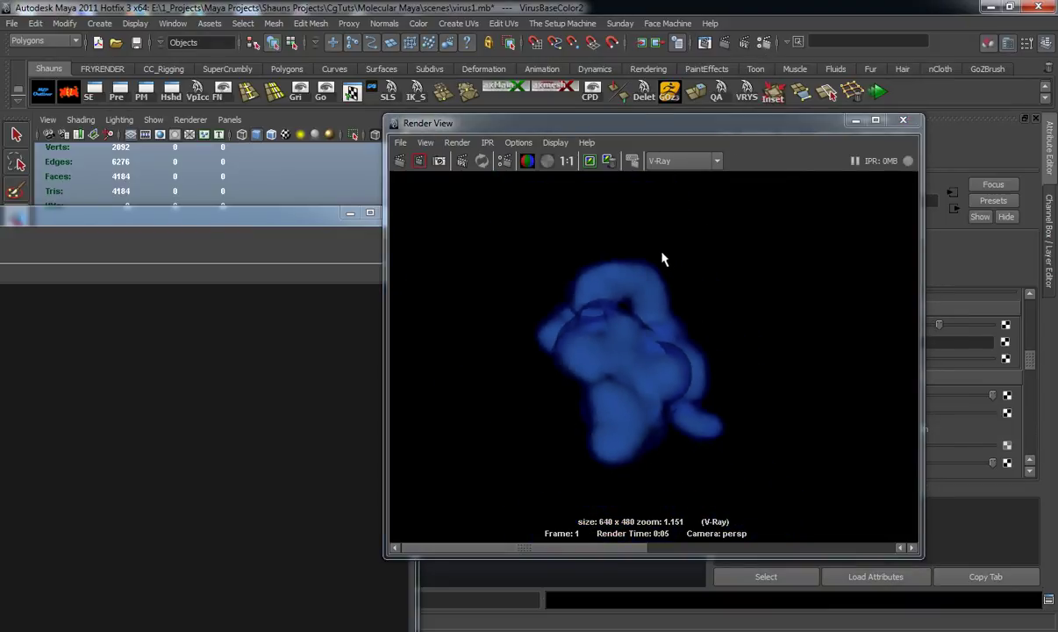
- Connect a File texture to the GI texture of V-Ray's environment override in the render settings
left_click(504, 161)
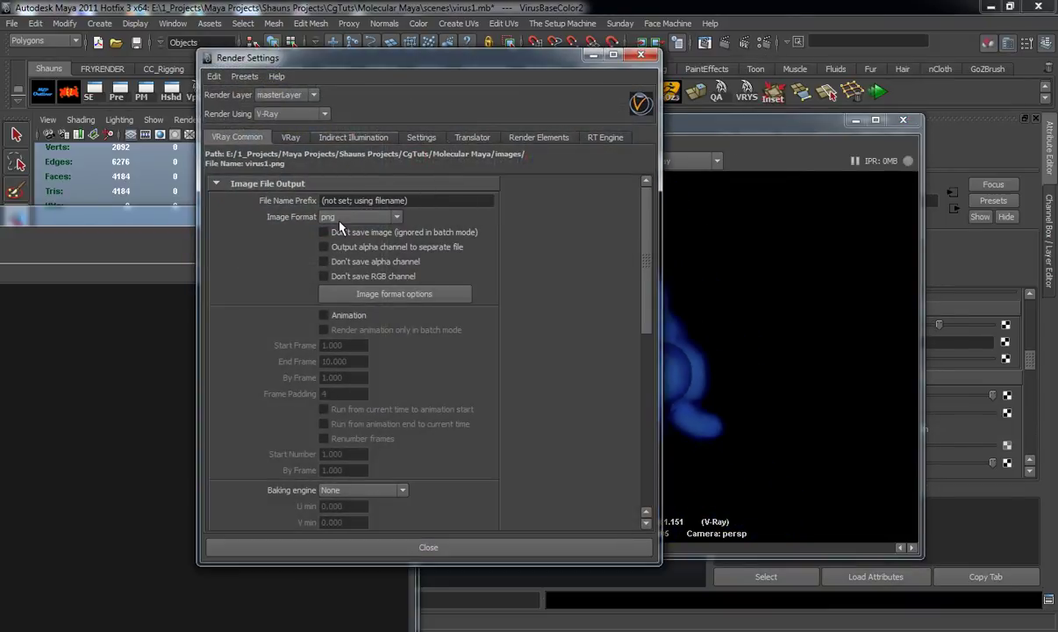
left_click(342, 138)
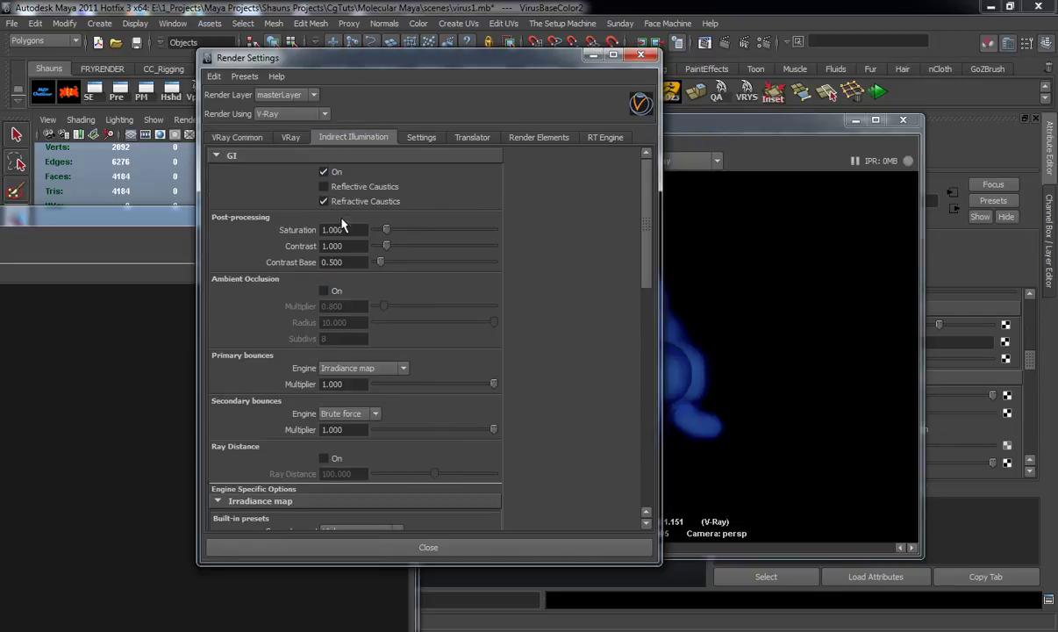
left_click(296, 143)
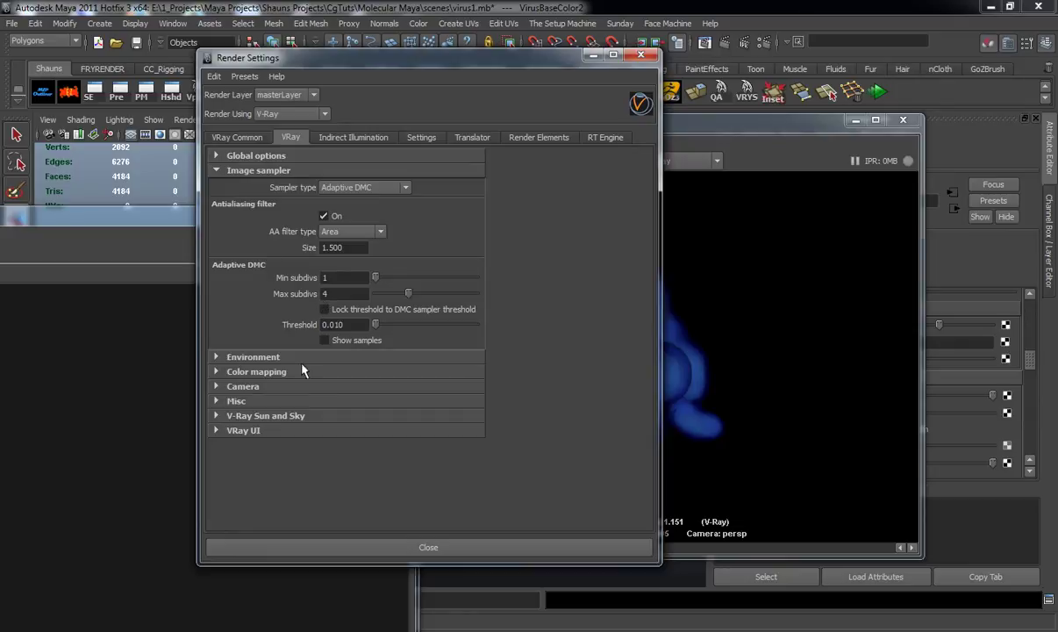
left_click(263, 357)
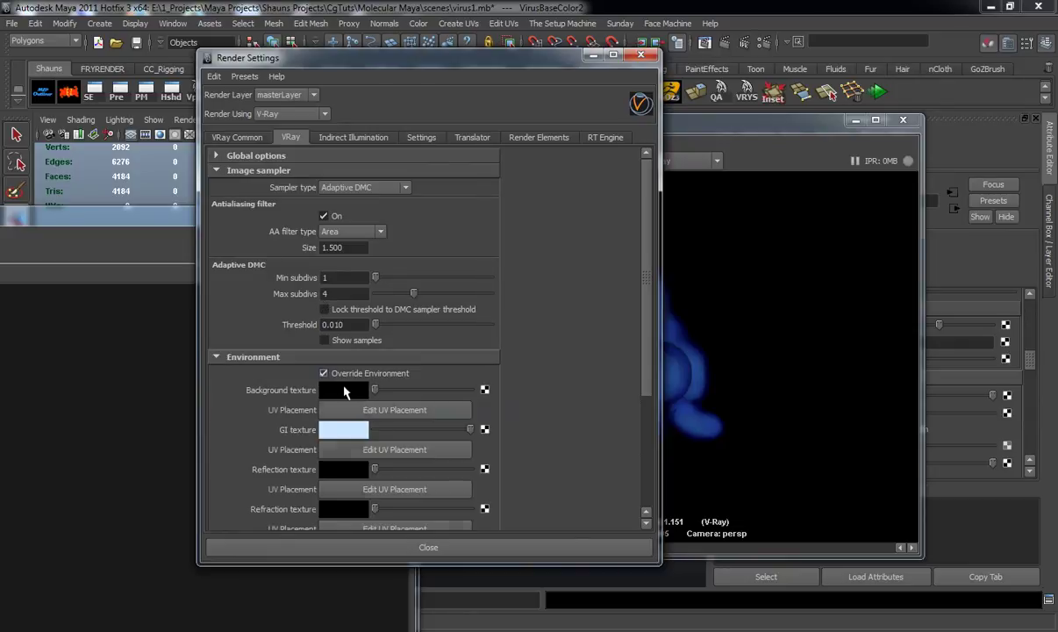
left_click_drag(650, 398, 649, 426)
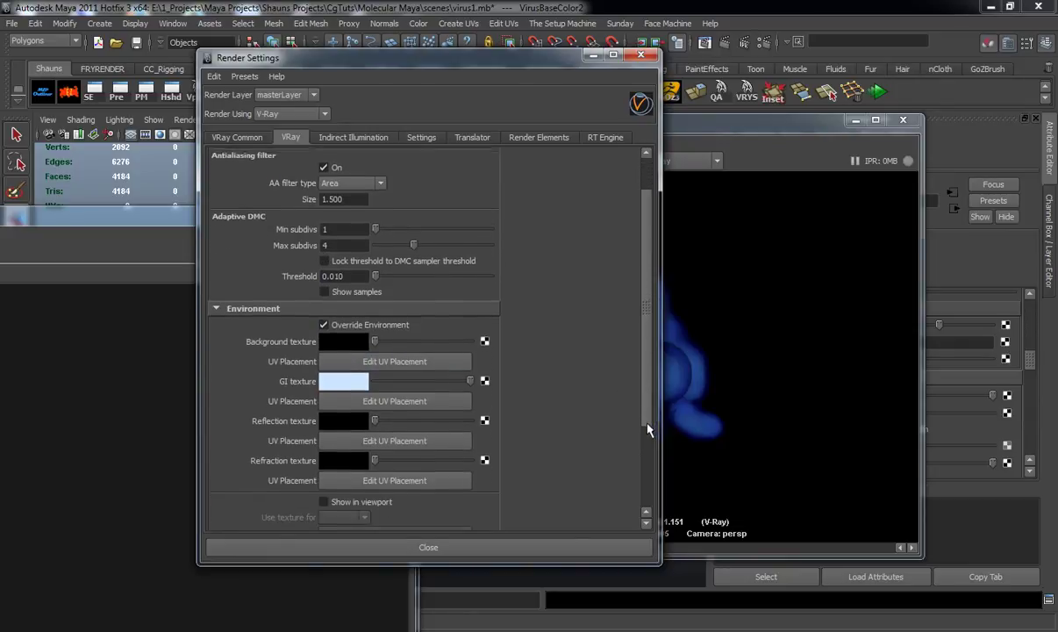
left_click(485, 376)
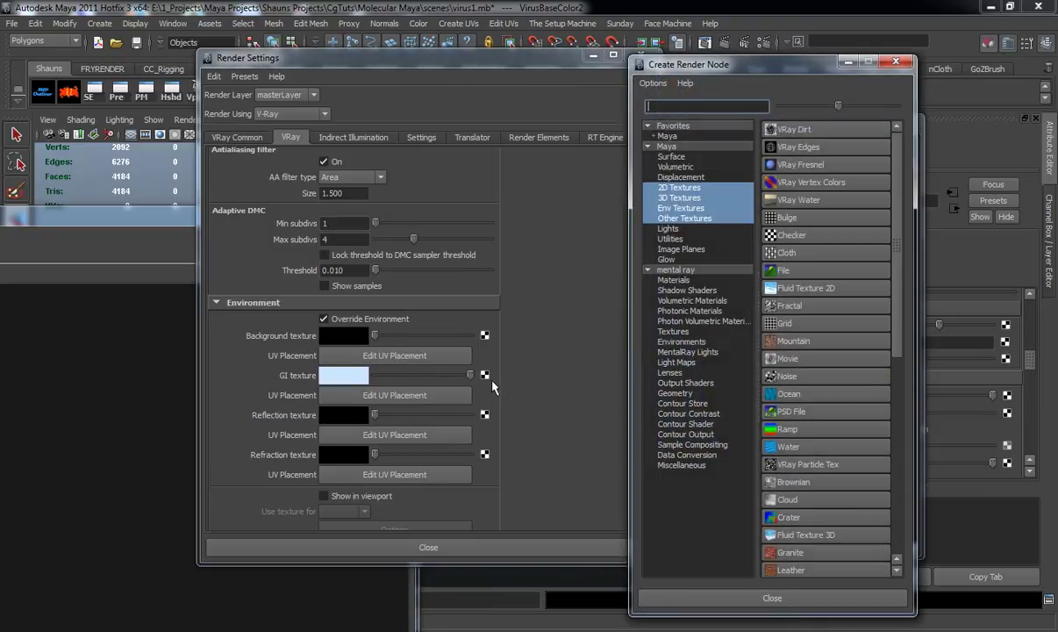
left_click(776, 277)
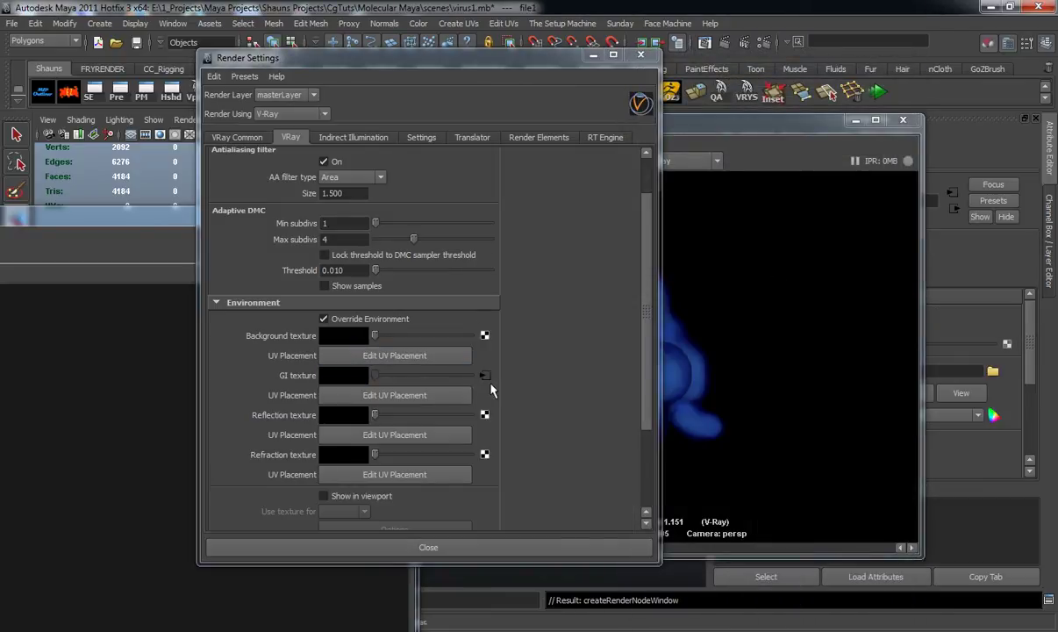
- Load studioG.jpg from the personal folder on the desktop as the image for the GI file texture
left_click(992, 373)
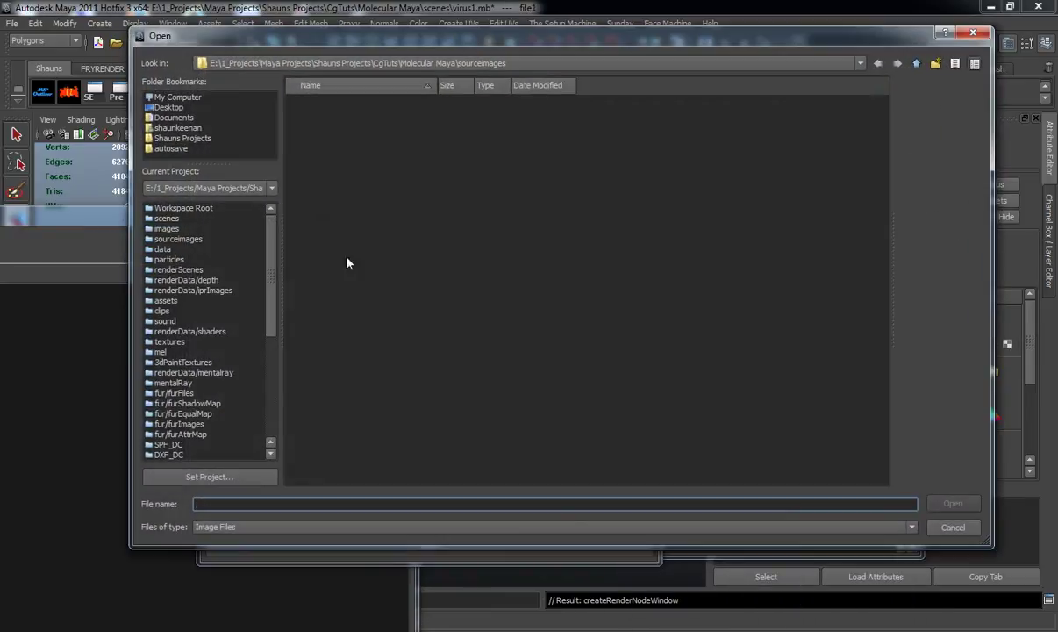
left_click(169, 107)
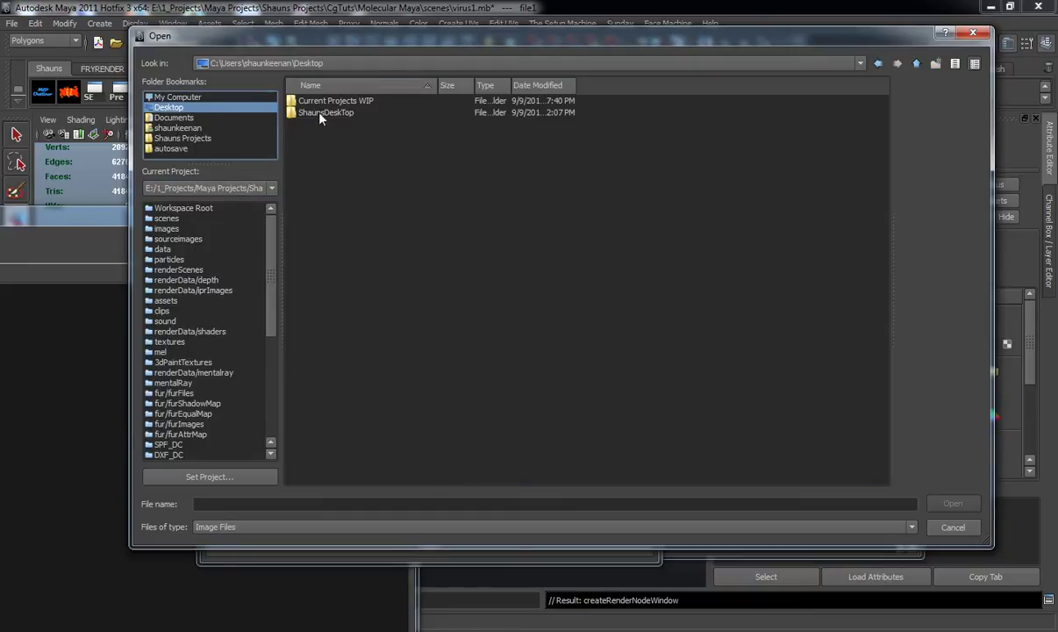
double_click(301, 111)
left_click(321, 207)
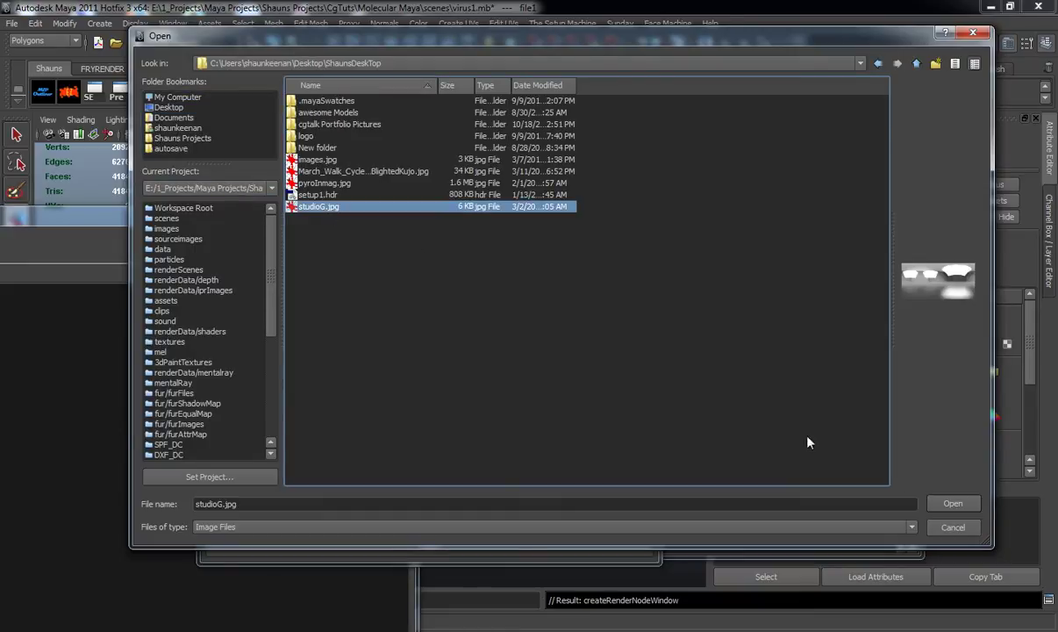
left_click(944, 504)
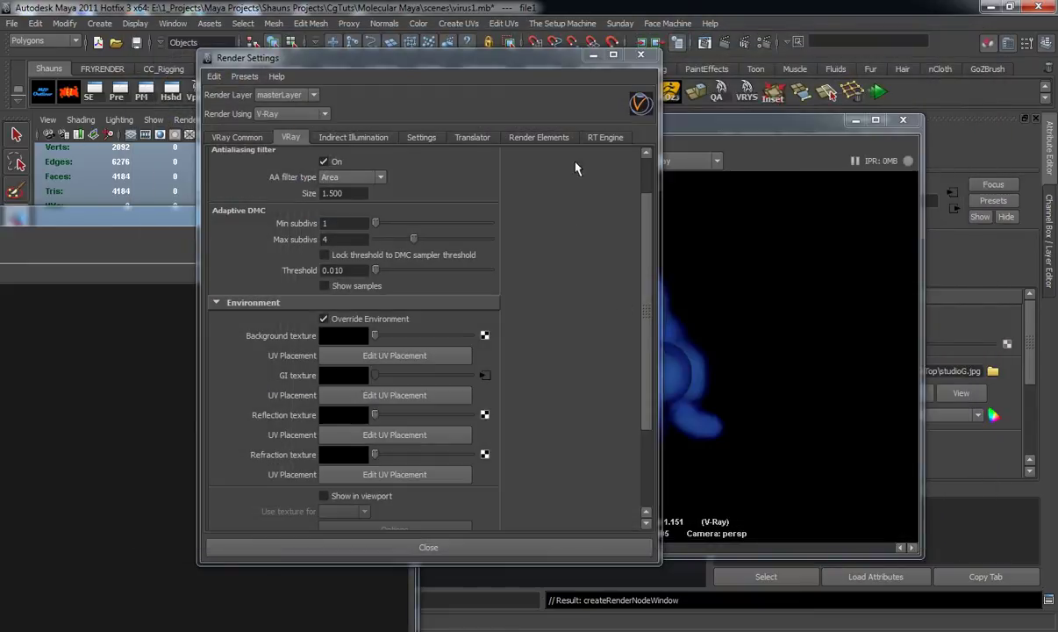
- Close the render settings, render the perspective view with V-Ray, and inspect the surface under the new GI environment
left_click(483, 548)
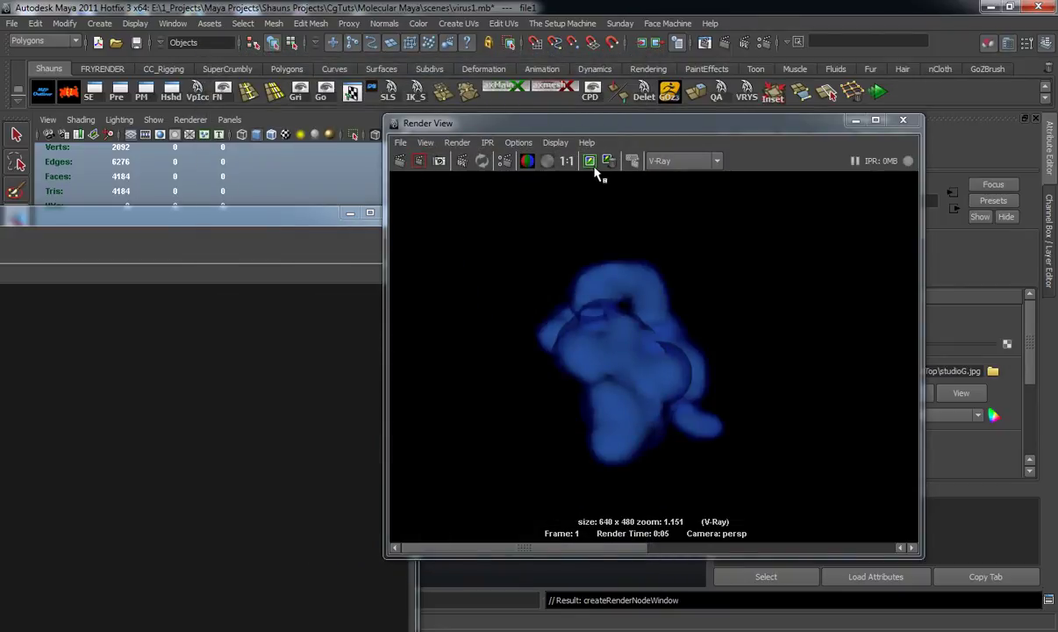
left_click(401, 161)
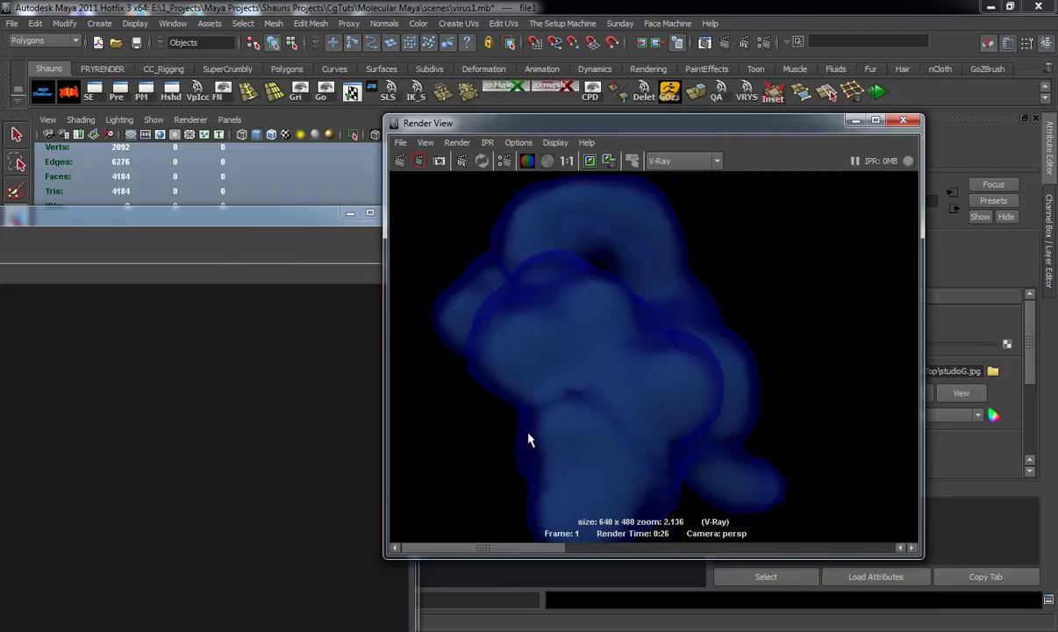
scroll(530, 439, "up", 2)
scroll(525, 439, "down", 4)
scroll(508, 424, "up", 4)
scroll(527, 435, "down", 1)
scroll(527, 444, "up", 2)
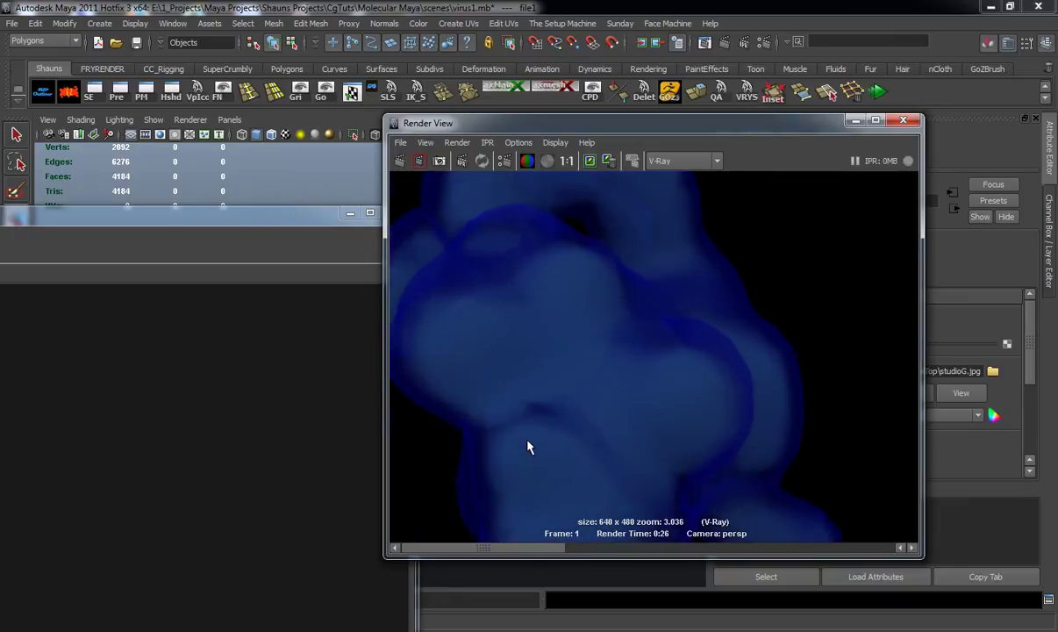
scroll(528, 448, "down", 4)
scroll(526, 446, "up", 1)
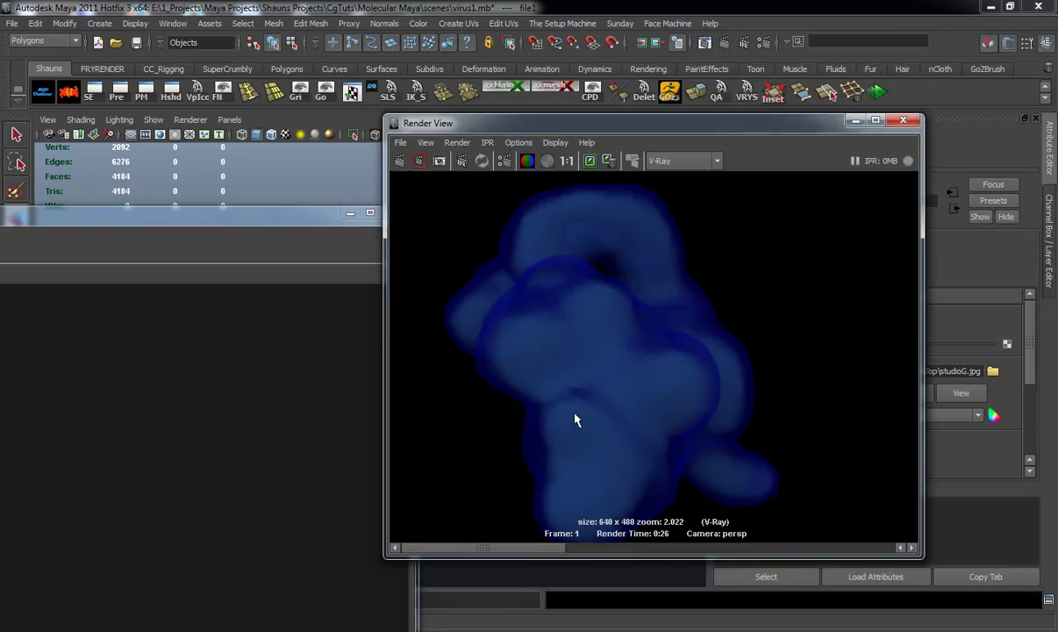
scroll(576, 420, "down", 1)
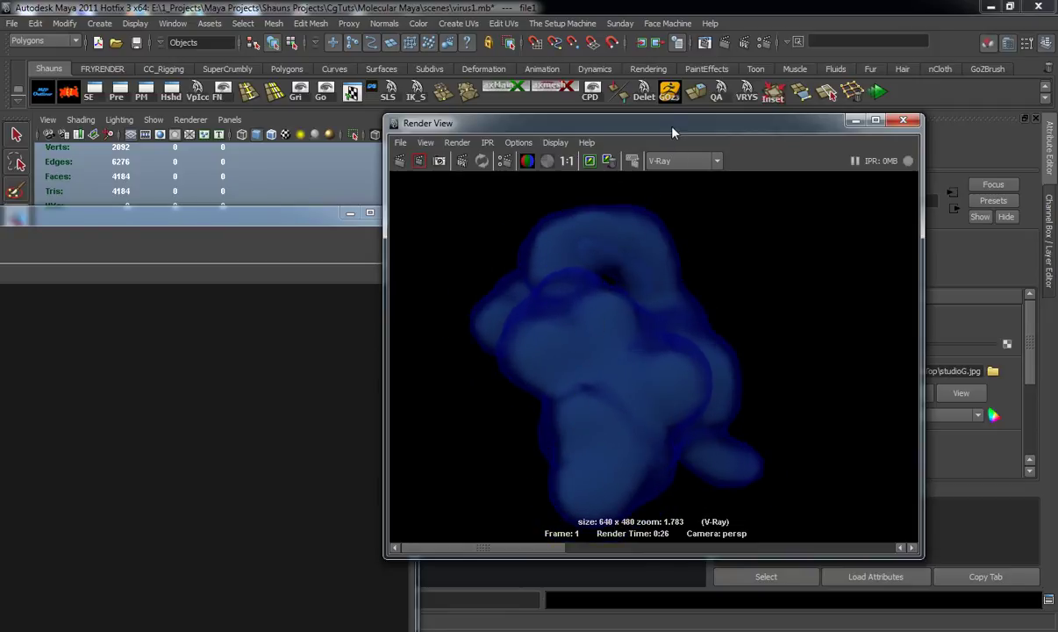
- Bring the Hypershade into view clear of the Render View and regraph the input and output connections of VRayBlendMtl1
left_click_drag(674, 130, 1057, 167)
left_click_drag(265, 249, 685, 33)
scroll(476, 337, "down", 1)
middle_click_drag(521, 320, 706, 342, "alt")
left_click_drag(513, 251, 614, 228)
left_click_drag(426, 215, 346, 213)
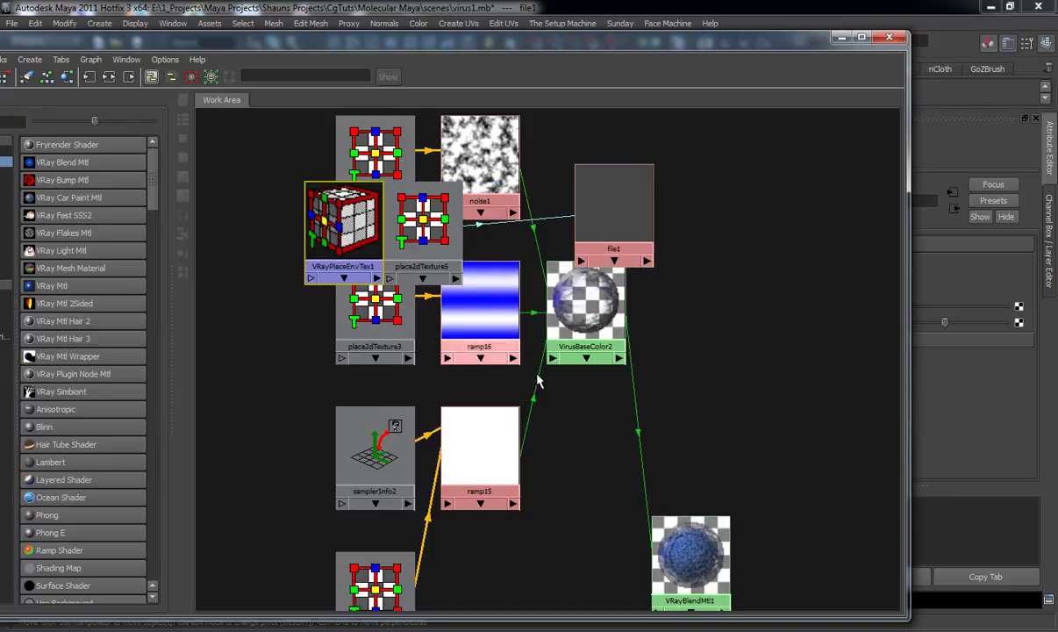
left_click(721, 545)
left_click(91, 77)
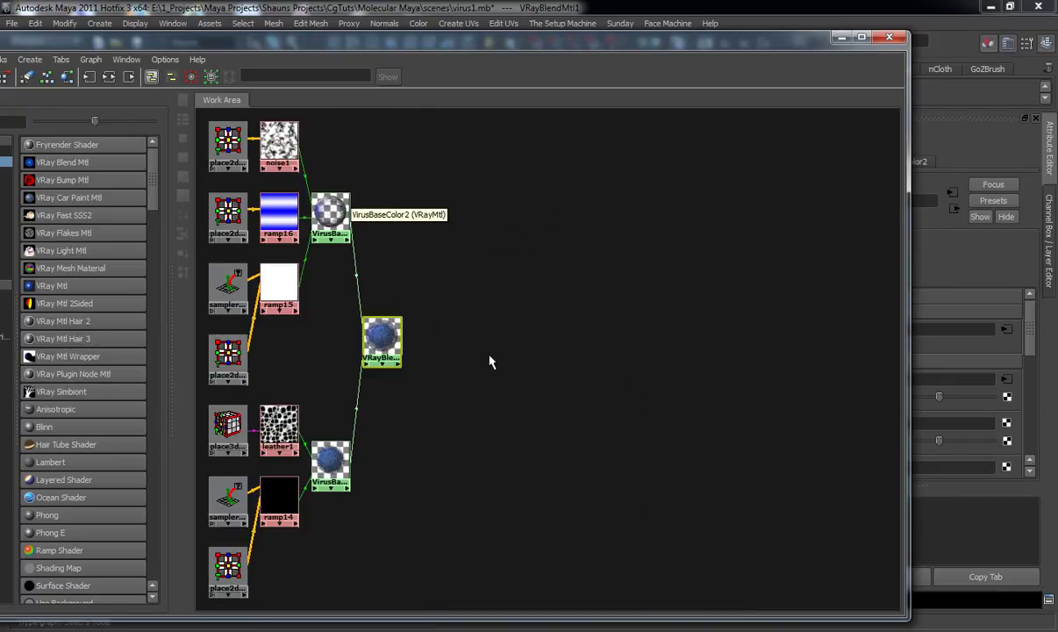
- Set the Bump Mult of the VirusBaseColor2 material to 0.1
scroll(489, 347, "up", 1)
middle_click_drag(458, 310, 621, 428, "alt")
scroll(526, 369, "up", 3)
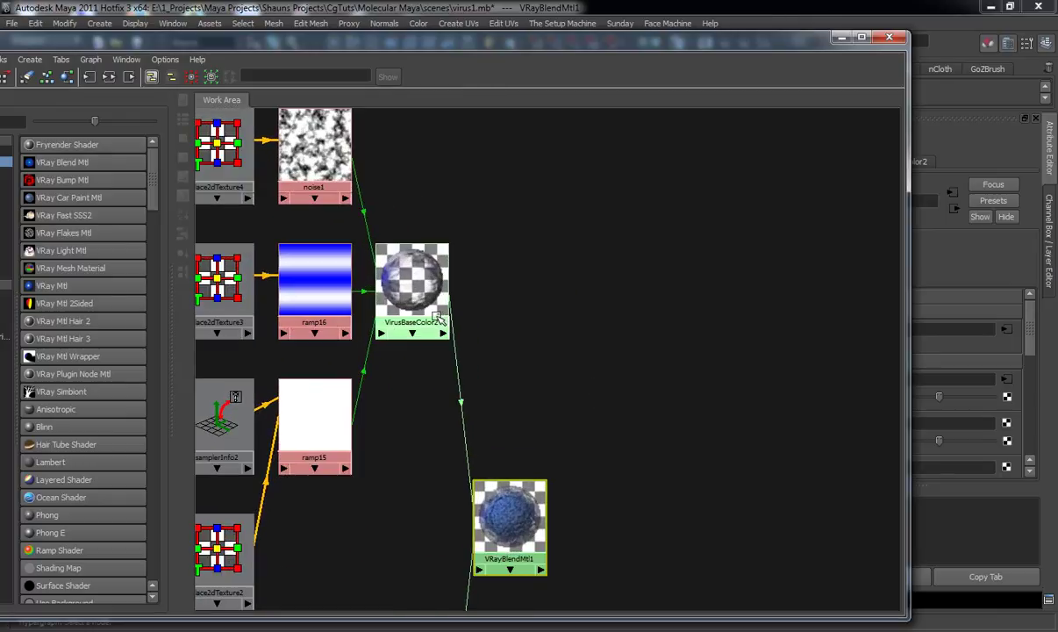
left_click(399, 285)
left_click_drag(729, 41, 550, 48)
scroll(932, 428, "down", 5)
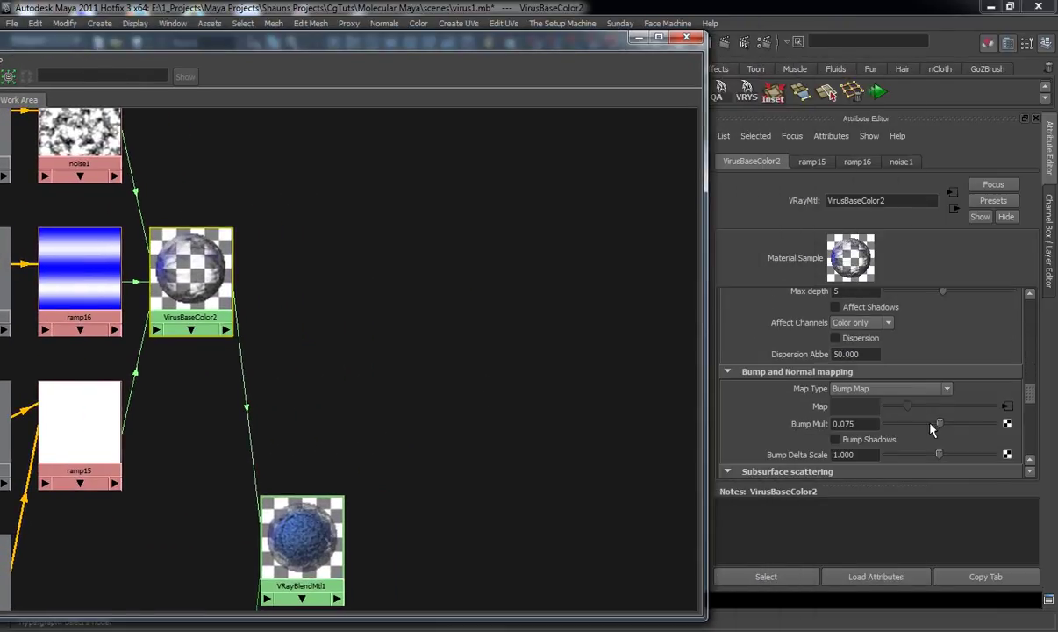
scroll(930, 427, "down", 1)
left_click_drag(872, 382, 797, 384)
type(".")
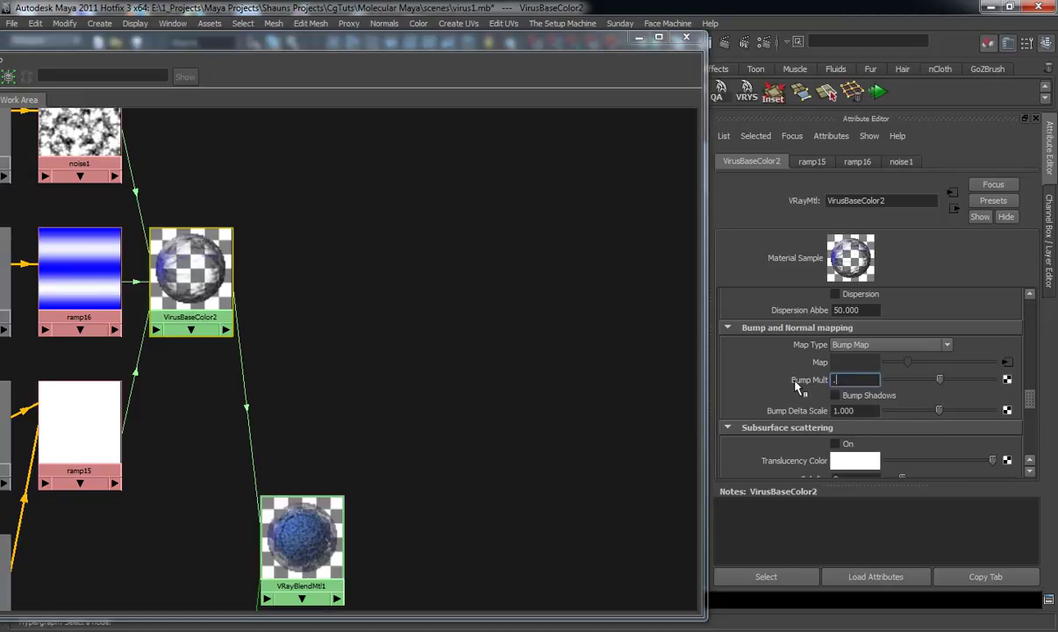
type("1")
key("Return")
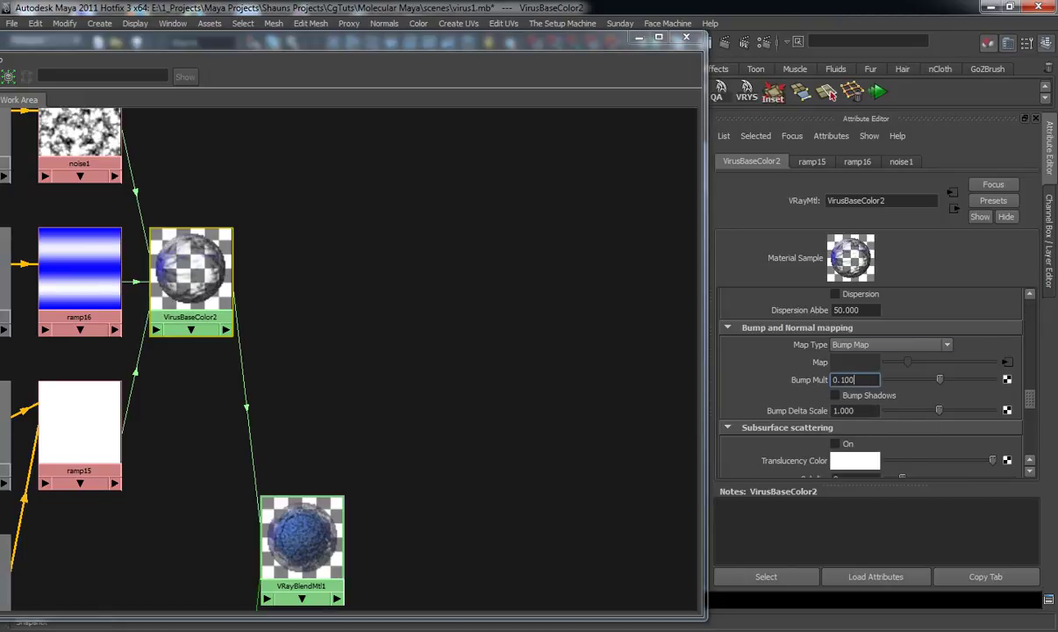
- Bring back the Render View, render the surface again with V-Ray, and inspect the effect of the stronger bump up close
left_click_drag(1057, 140, 690, 114)
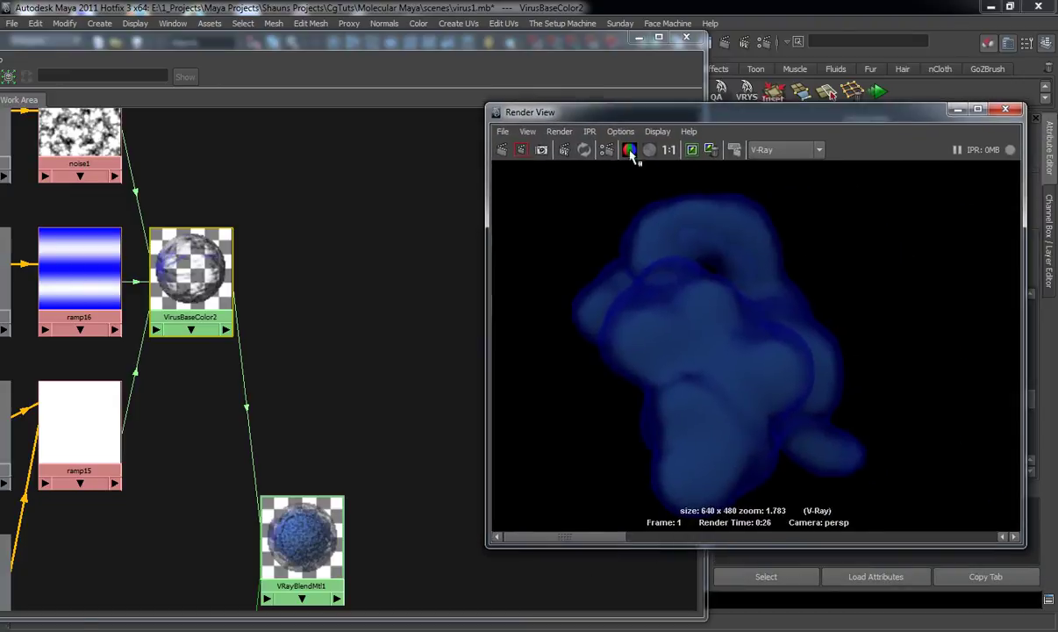
left_click(508, 151)
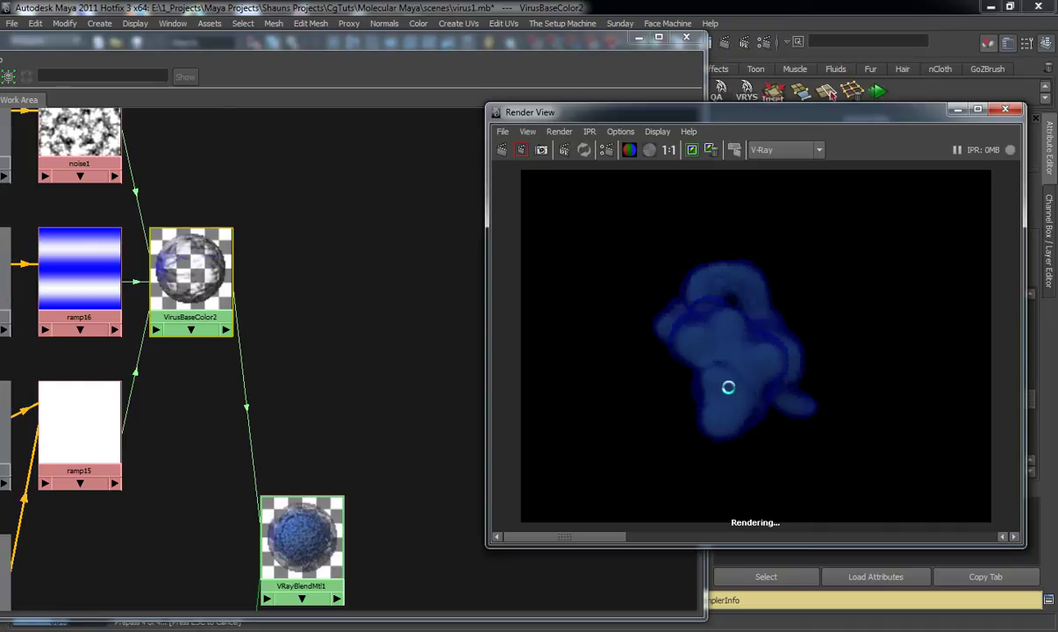
scroll(716, 399, "up", 3)
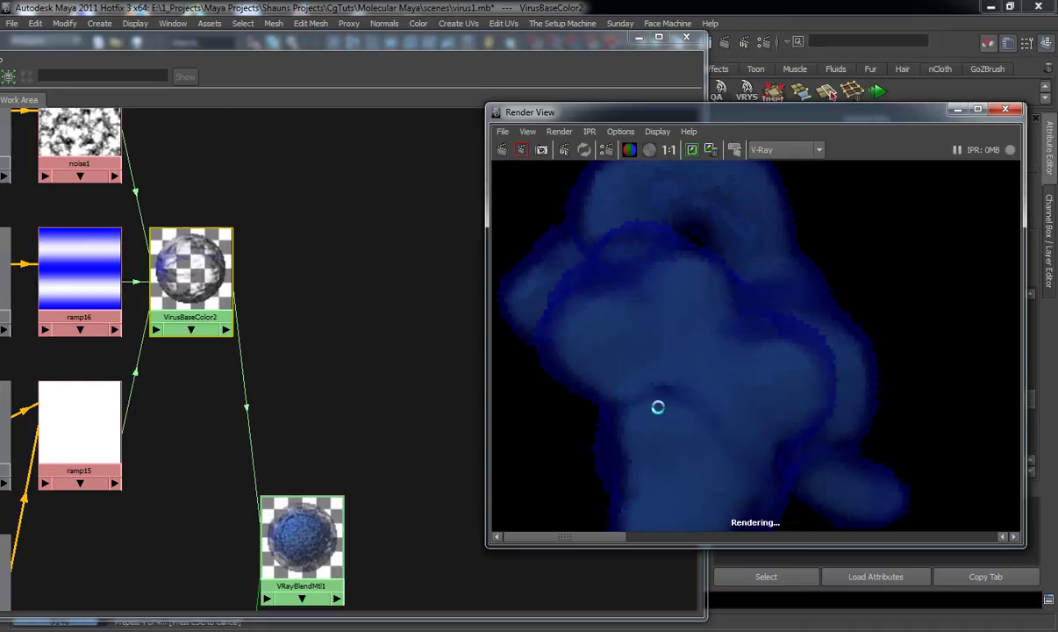
scroll(656, 405, "down", 2)
scroll(657, 405, "up", 2)
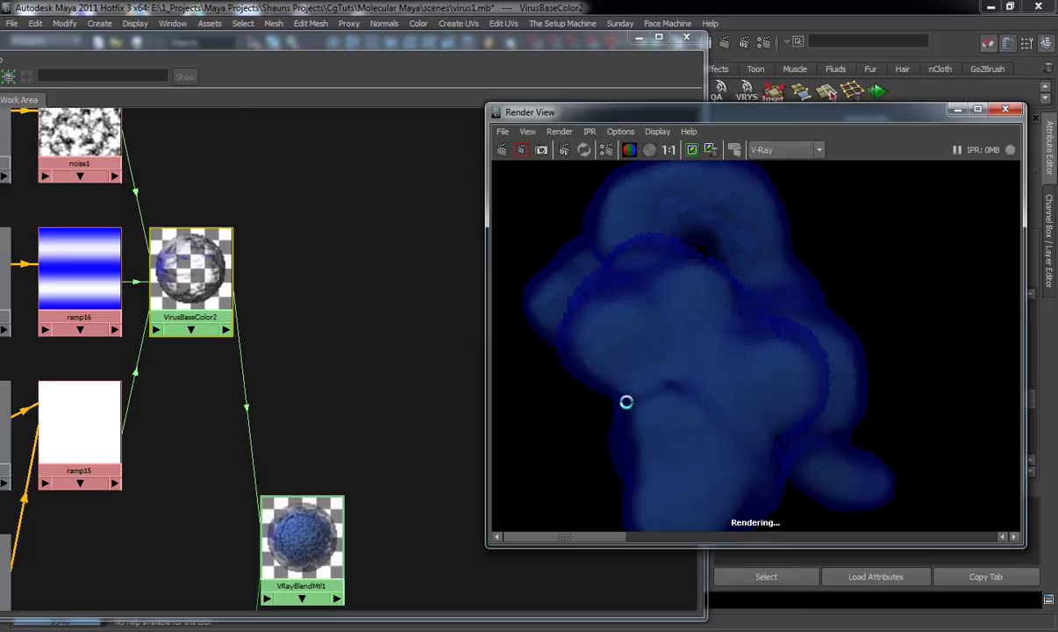
scroll(633, 399, "up", 1)
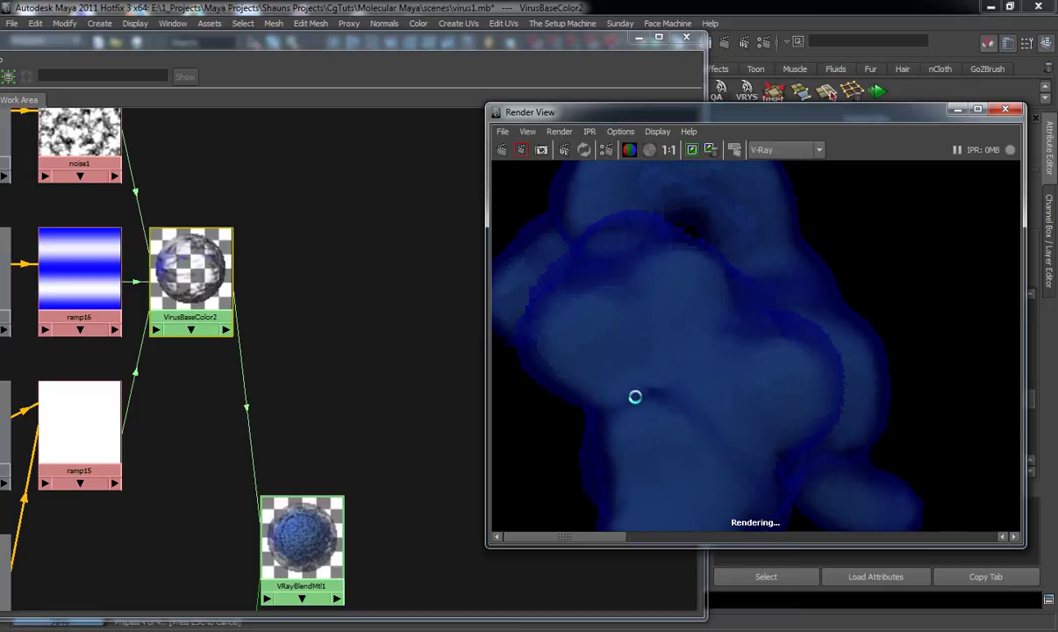
scroll(634, 397, "down", 1)
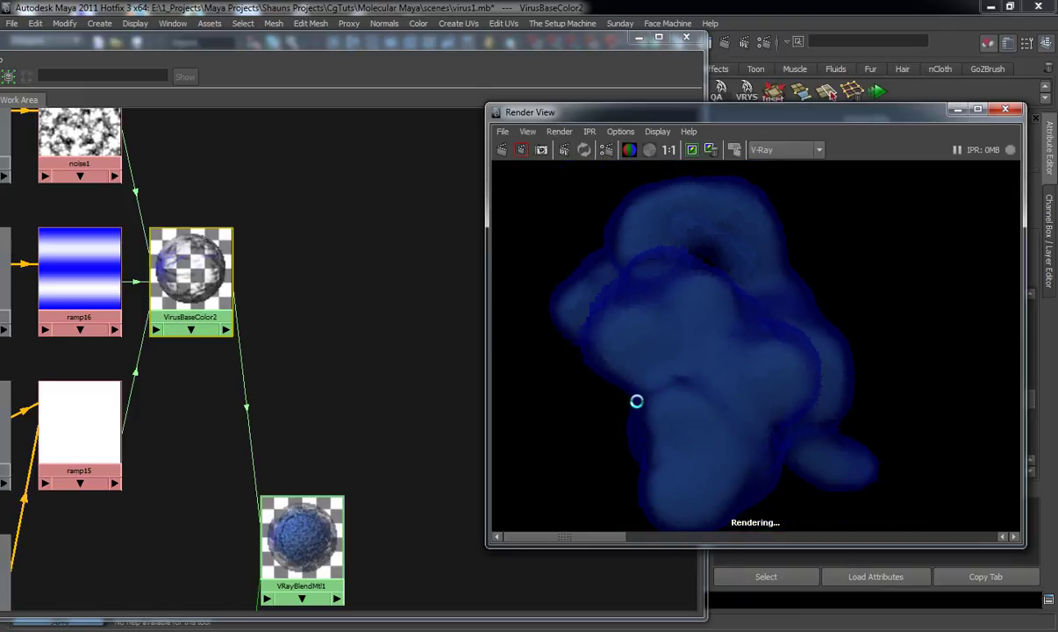
scroll(637, 404, "up", 1)
scroll(636, 405, "up", 1)
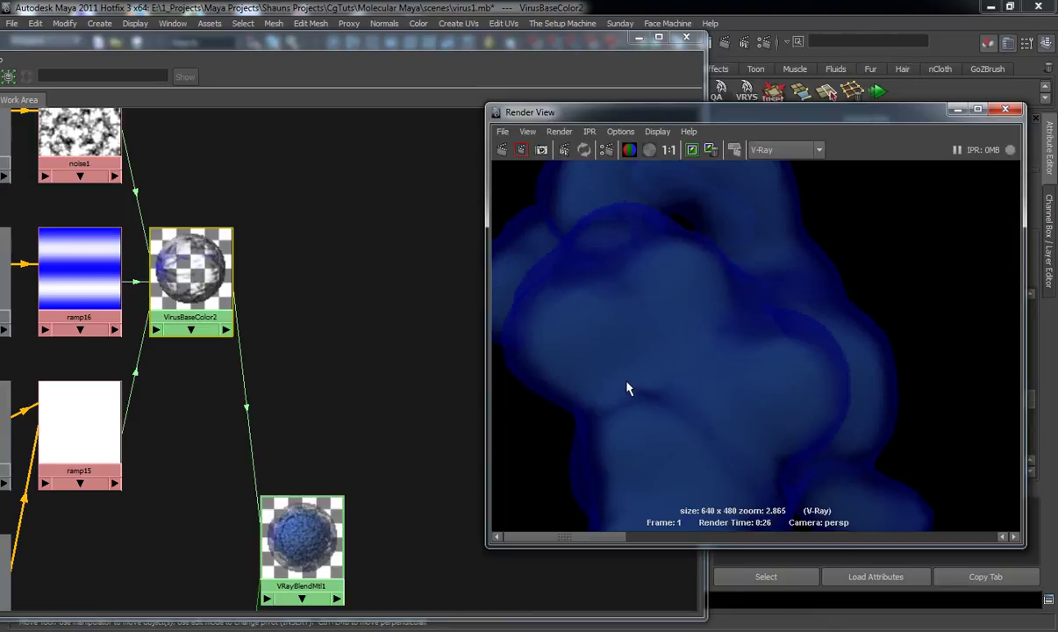
scroll(627, 388, "down", 3)
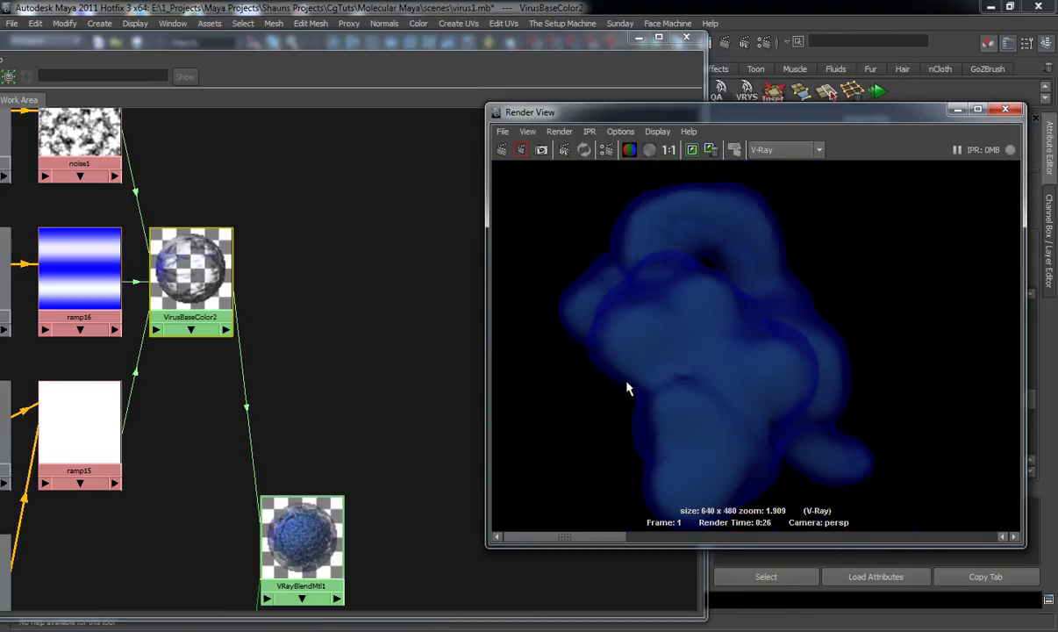
- Select the ramp14 texture feeding VirusBaseColor1 and move the Render View away to expose its attributes
left_click_drag(323, 529, 320, 524)
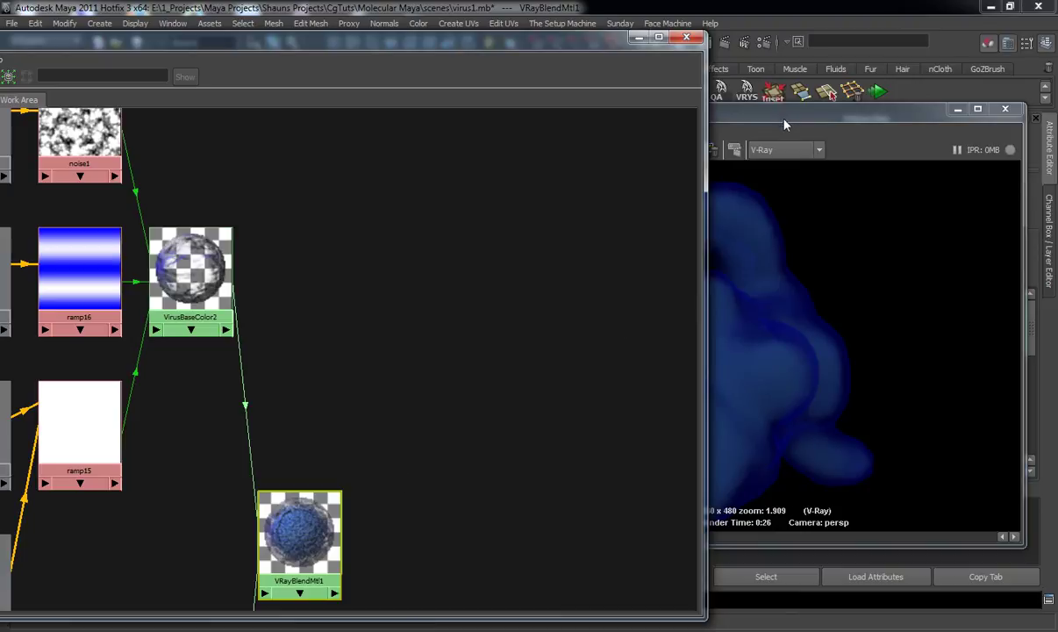
scroll(351, 369, "down", 1)
middle_click_drag(387, 437, 548, 193, "alt")
middle_click_drag(486, 396, 467, 300, "alt")
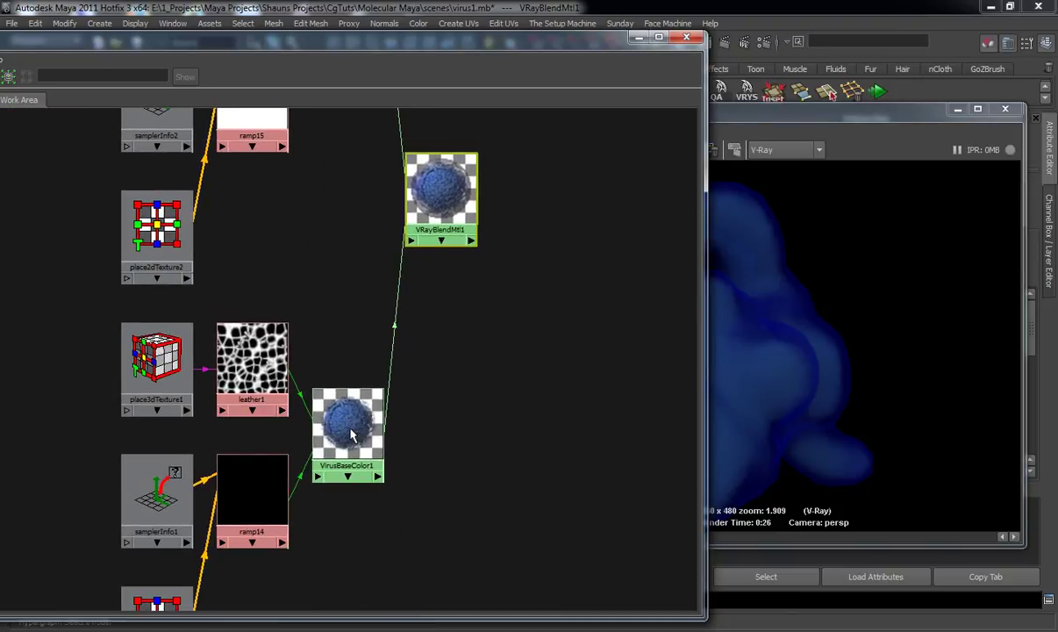
left_click(249, 483)
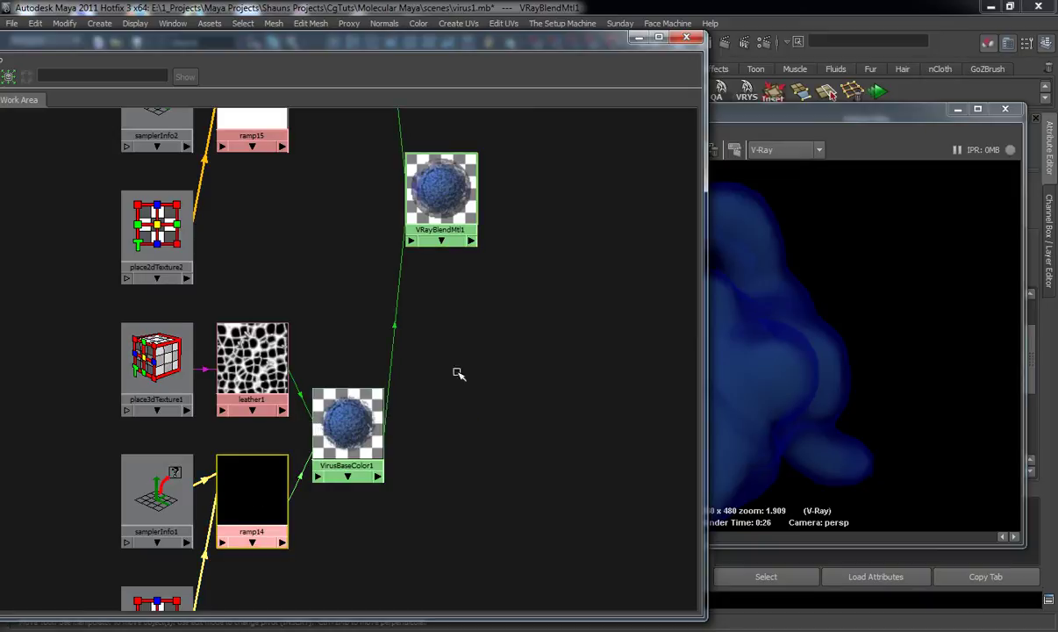
left_click_drag(848, 115, 1057, 211)
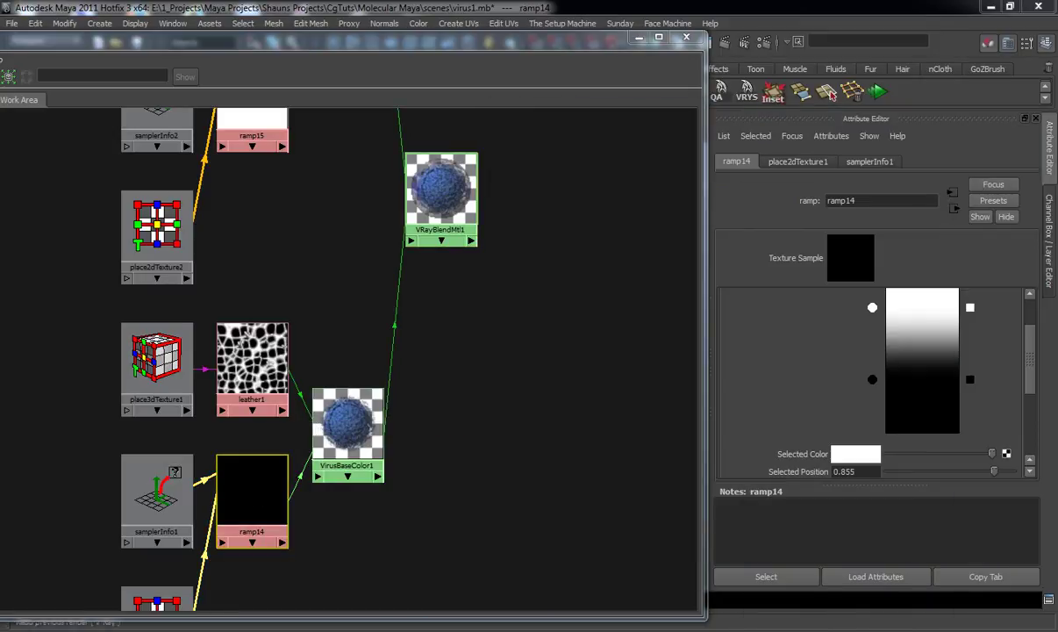
- Try to reposition the black and white color markers of ramp14
left_click(877, 383)
left_click_drag(883, 390, 884, 448)
mouse_move(891, 315)
left_mouse_down()
mouse_move(886, 425)
mouse_move(882, 303)
left_mouse_up()
- Move the Hypershade aside to uncover the viewport, undo the last action, and reframe the virus surface in the perspective view
left_click_drag(549, 37, 204, 66)
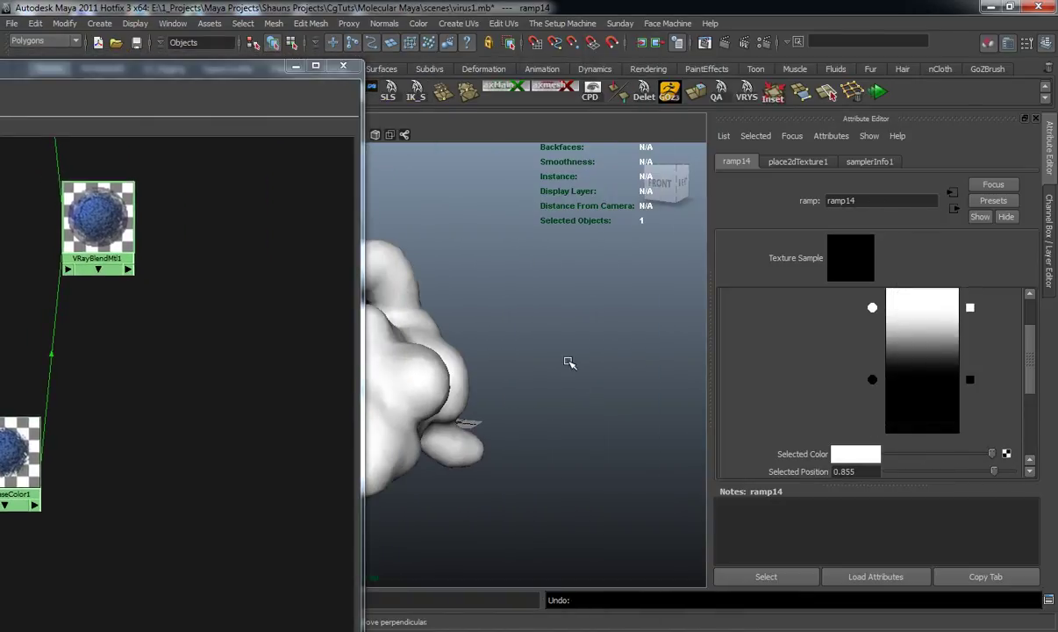
key("ctrl+z")
left_click_drag(556, 393, 471, 369, "alt")
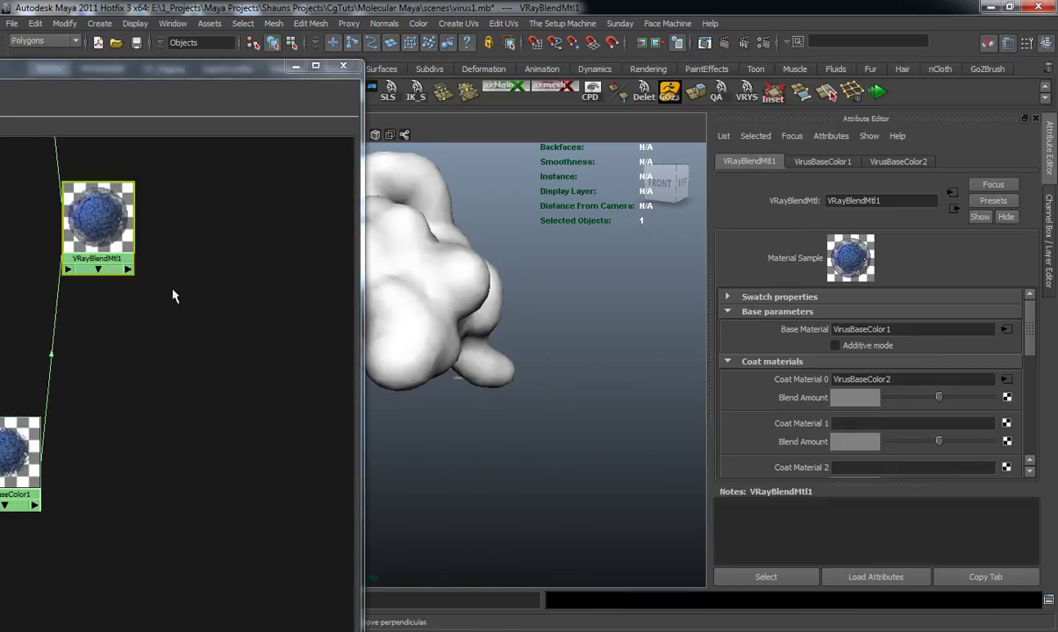
- Open ramp14 through the opacity map of VirusBaseColor1 and move its black color marker closer to the white one
left_click_drag(195, 77, 272, 70)
left_click(82, 448)
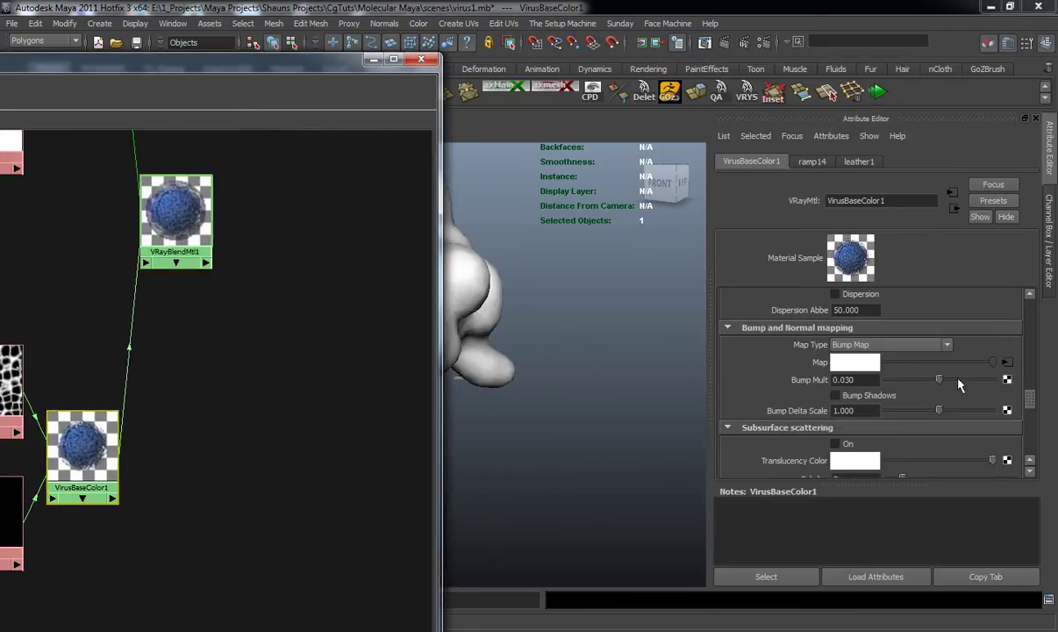
scroll(1036, 410, "up", 6)
left_click(988, 386)
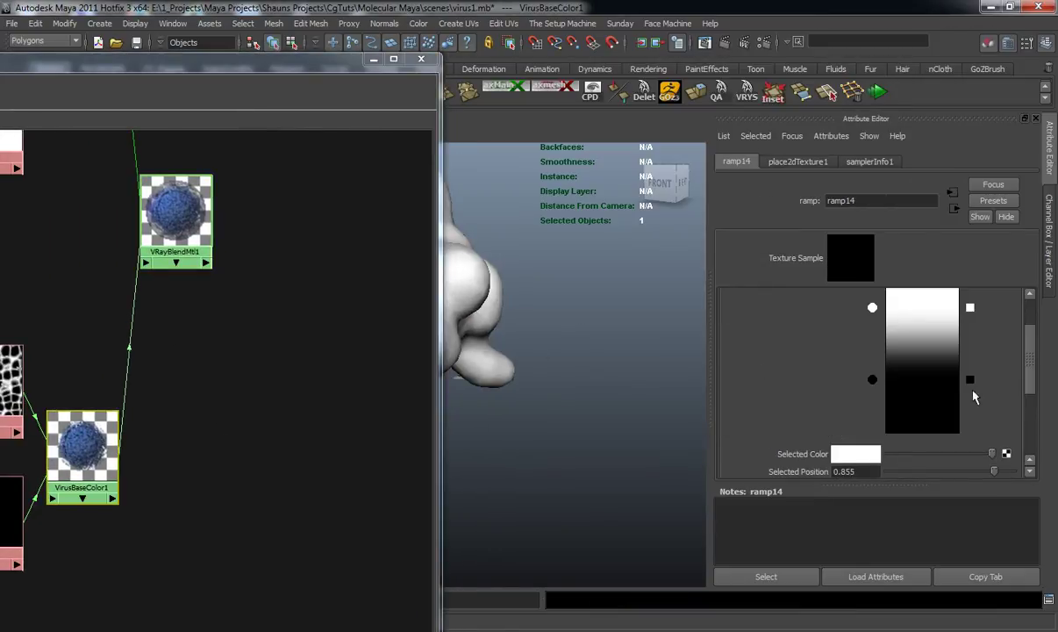
left_click_drag(885, 395, 884, 375)
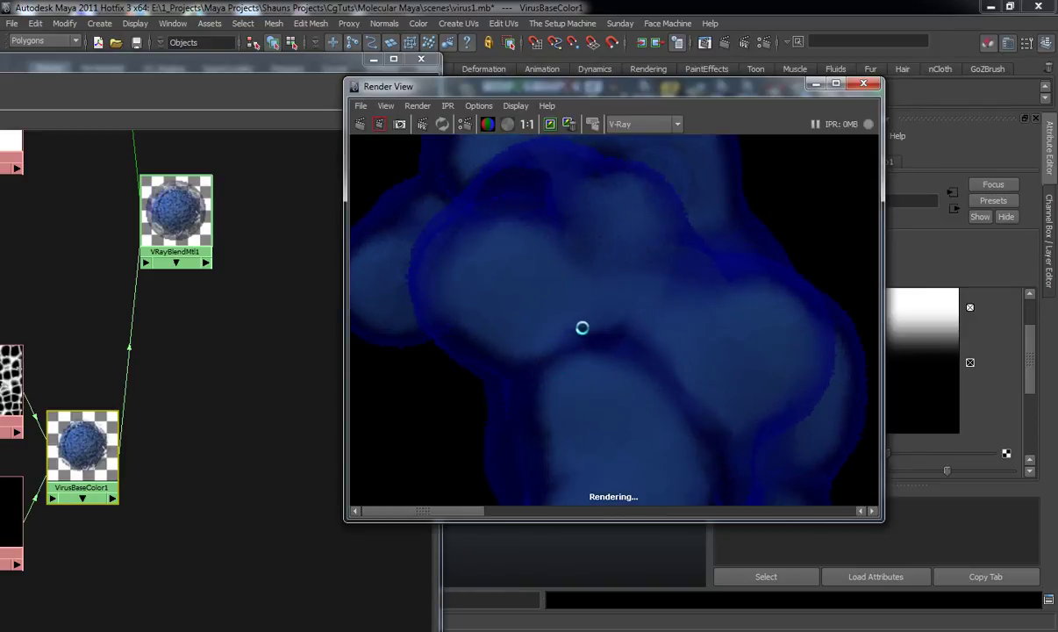
- Examine the new V-Ray render up close and from a distance, checking the blue edge falloff and the overlapping surface lobes
scroll(577, 329, "up", 4)
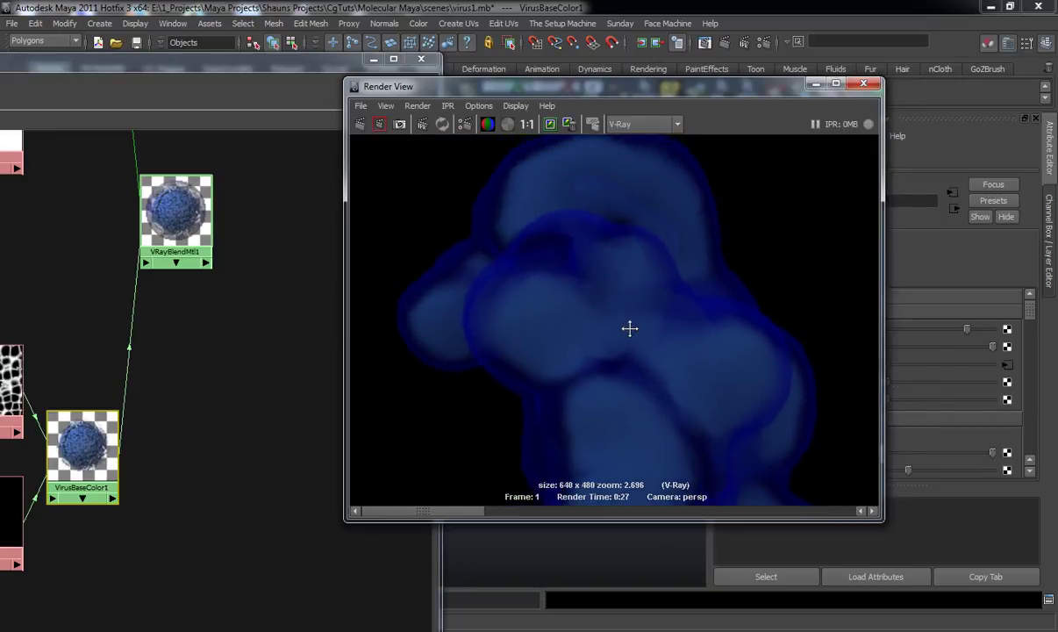
scroll(575, 324, "down", 5)
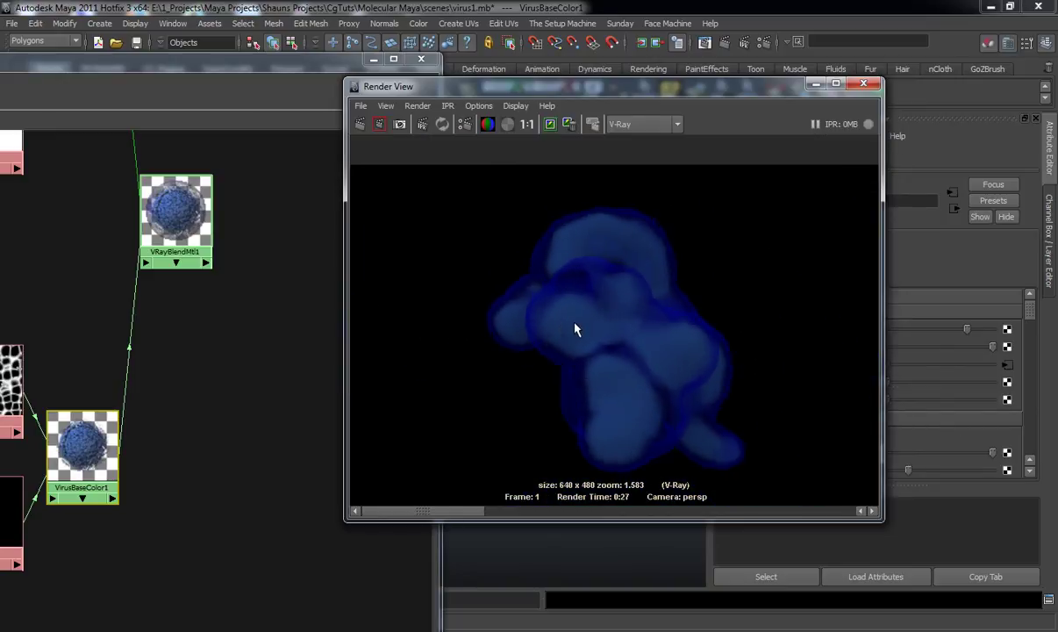
scroll(575, 329, "up", 3)
scroll(584, 341, "down", 2)
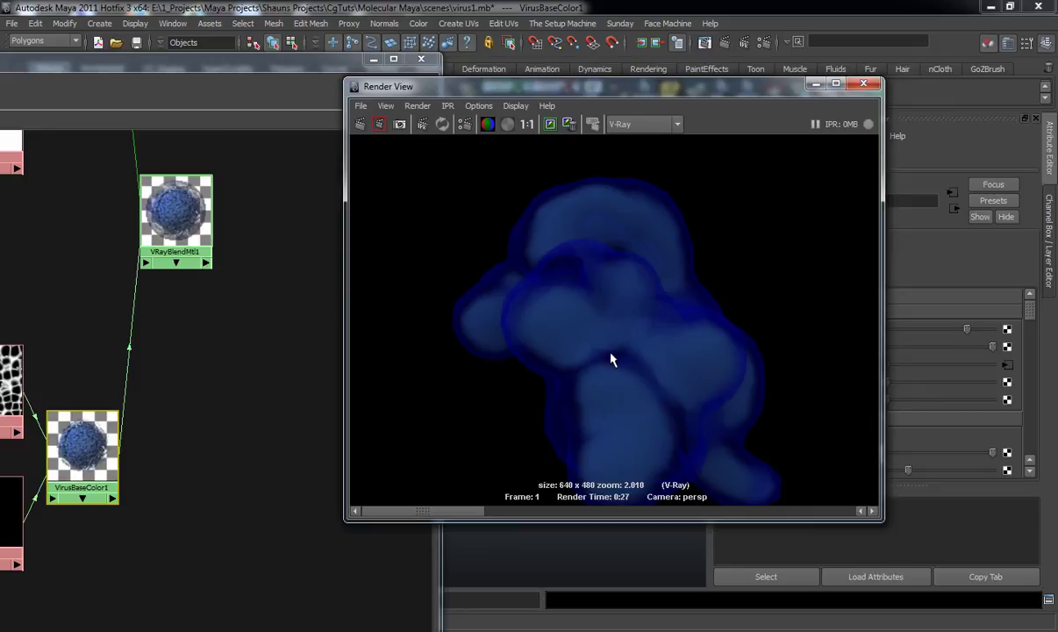
scroll(630, 327, "up", 3)
scroll(593, 359, "down", 4)
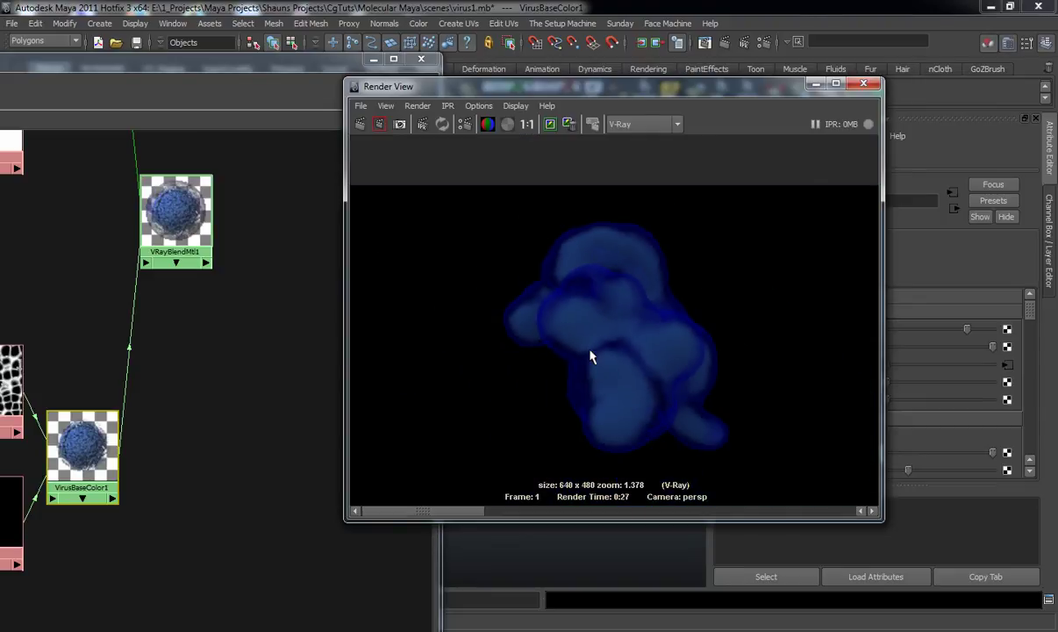
scroll(591, 355, "up", 2)
scroll(600, 373, "up", 1)
scroll(596, 378, "down", 1)
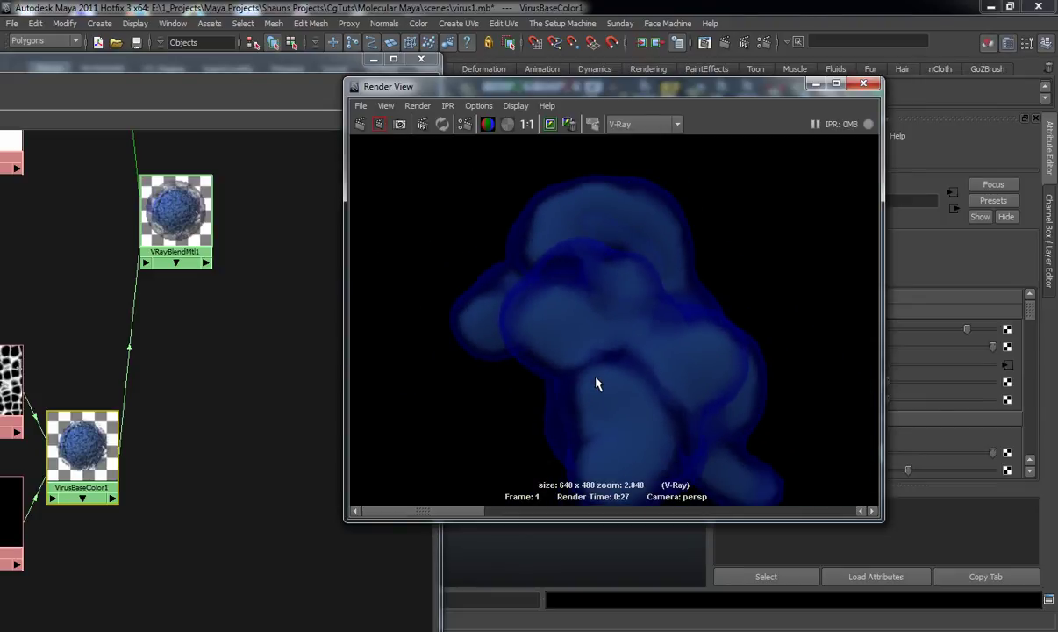
scroll(617, 365, "up", 2)
middle_click_drag(615, 363, 602, 209, "alt")
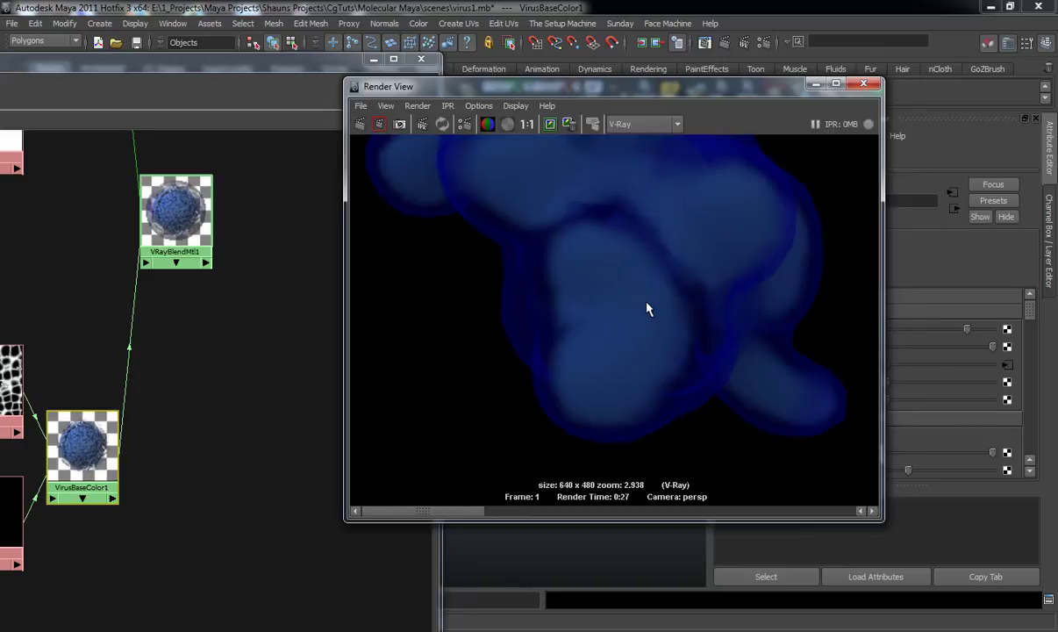
middle_click_drag(655, 292, 610, 375, "alt")
scroll(562, 351, "down", 6)
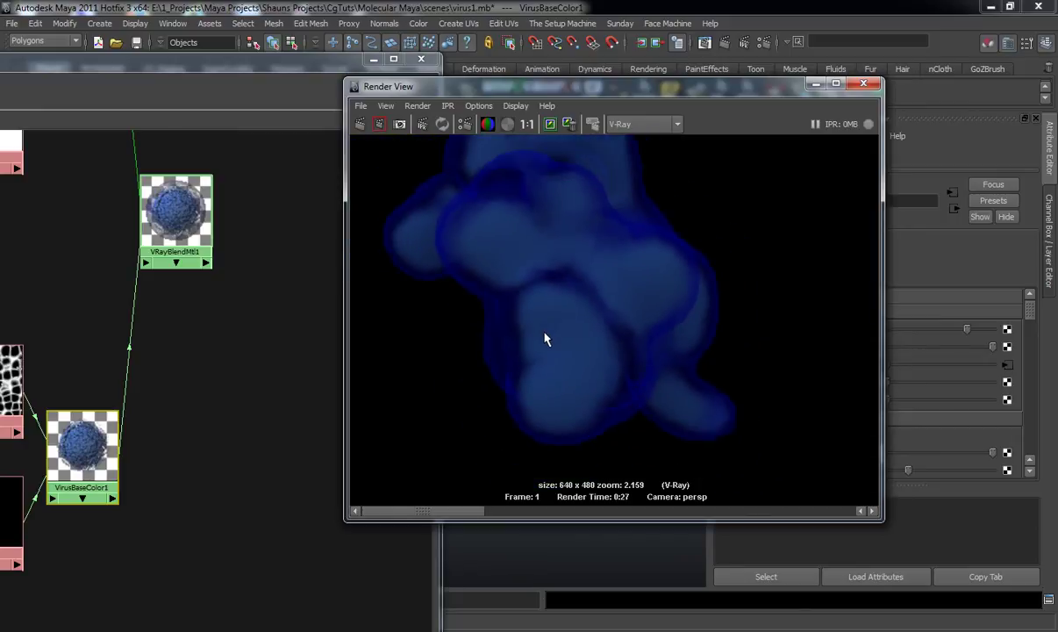
scroll(578, 351, "up", 3)
middle_click_drag(574, 349, 600, 307, "alt")
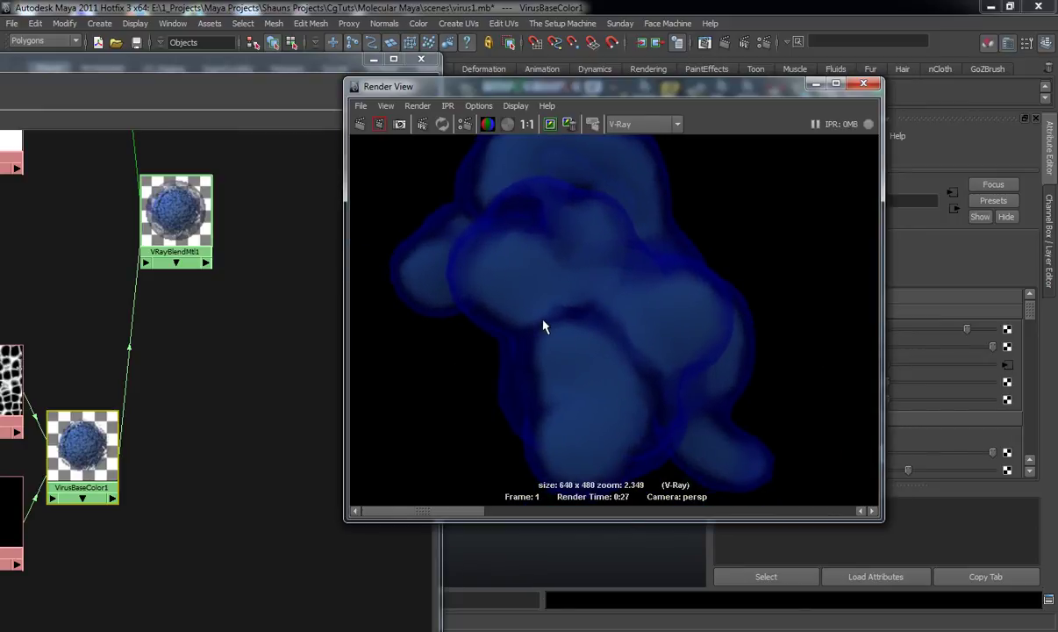
middle_click_drag(583, 293, 566, 360, "alt")
- Review the whole shading network feeding VRayBlendMtl1 in the Hypershade and arrange the Render View for comparison with it
left_click_drag(251, 55, 436, 36)
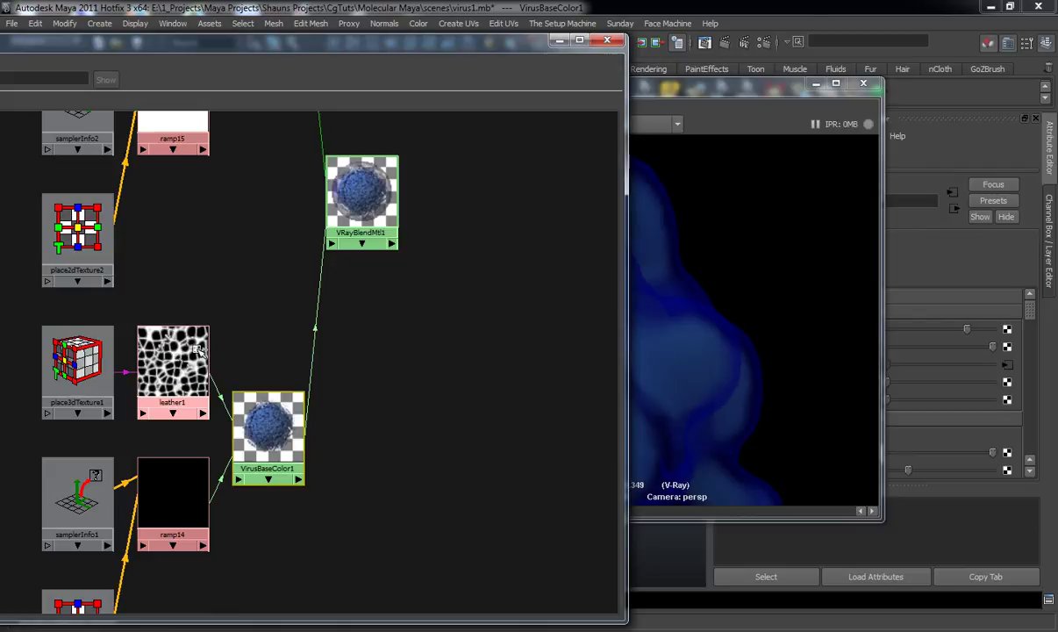
scroll(224, 309, "down", 1)
scroll(224, 310, "down", 2)
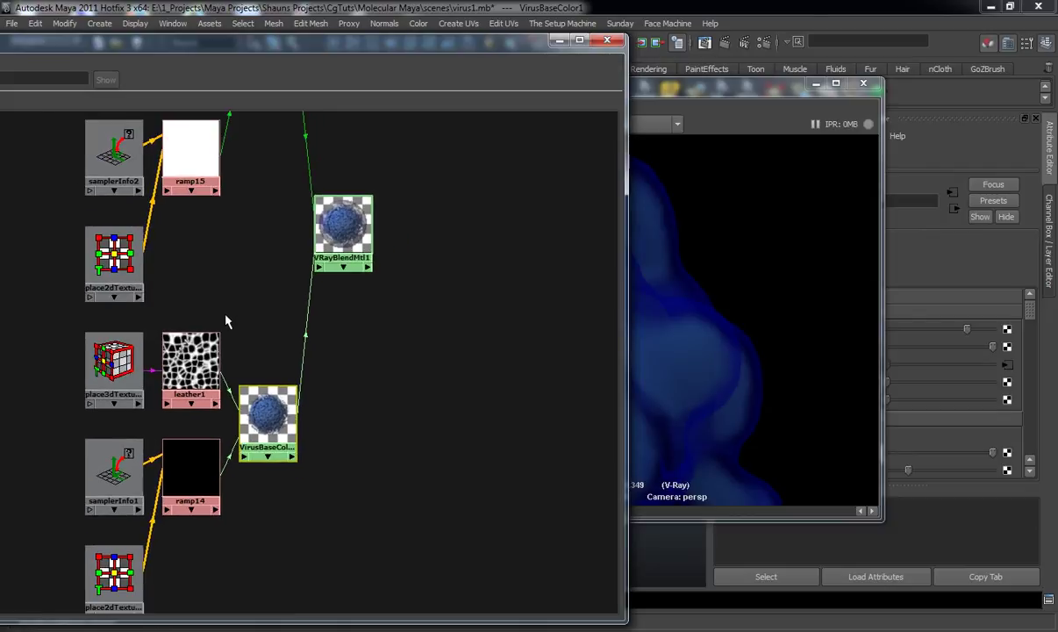
middle_click_drag(255, 312, 205, 393, "alt")
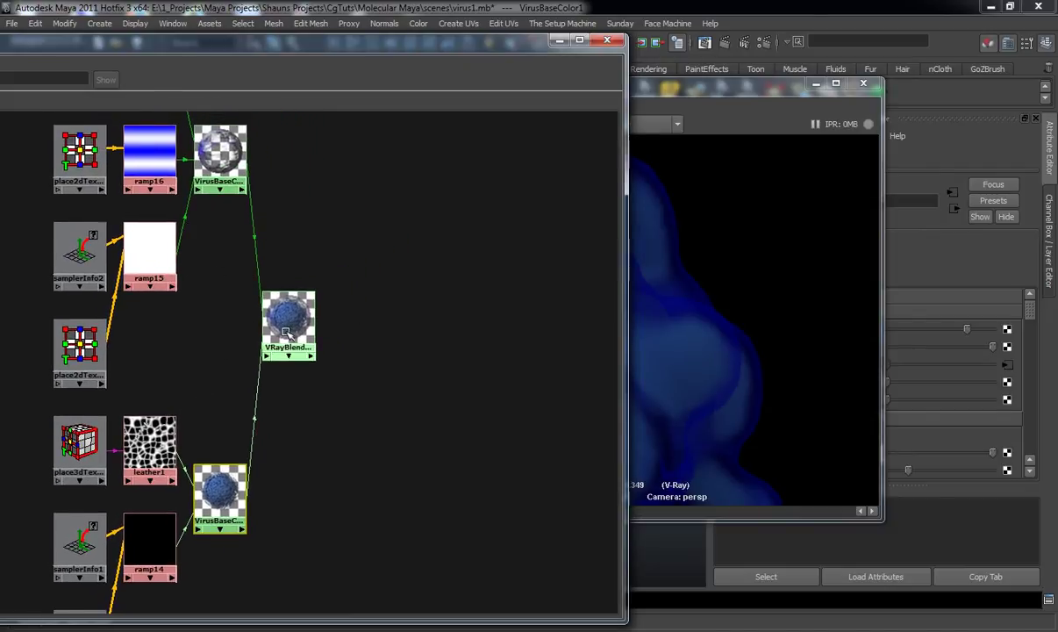
scroll(279, 316, "down", 1)
middle_click_drag(279, 316, 319, 377, "alt")
scroll(319, 376, "down", 1)
left_click_drag(455, 48, 68, 95)
left_click_drag(481, 89, 752, 112)
left_click_drag(135, 84, 505, 34)
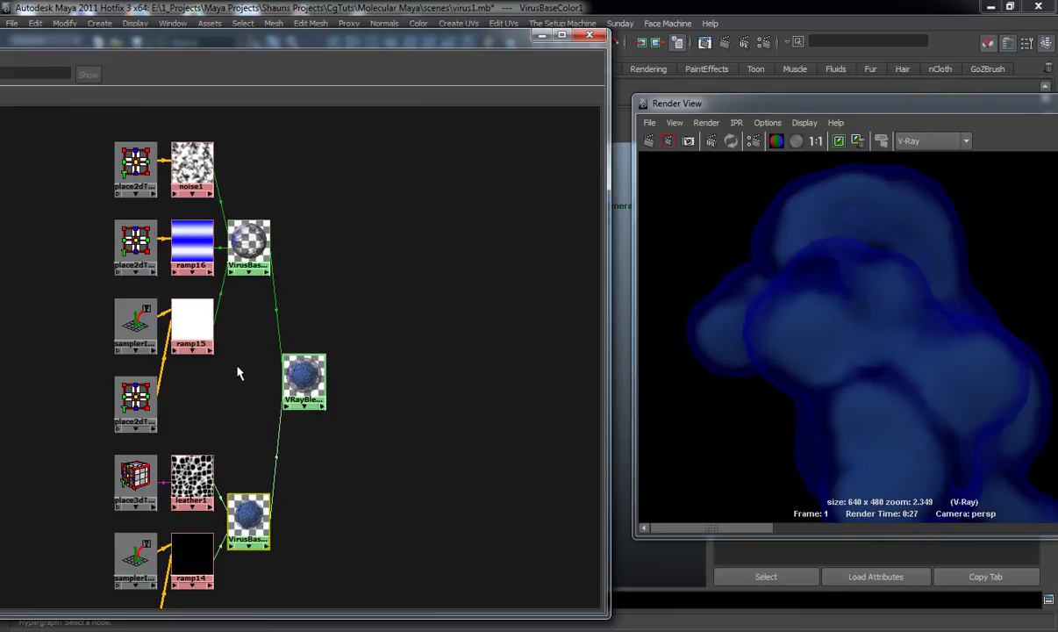
left_click_drag(789, 105, 390, 136)
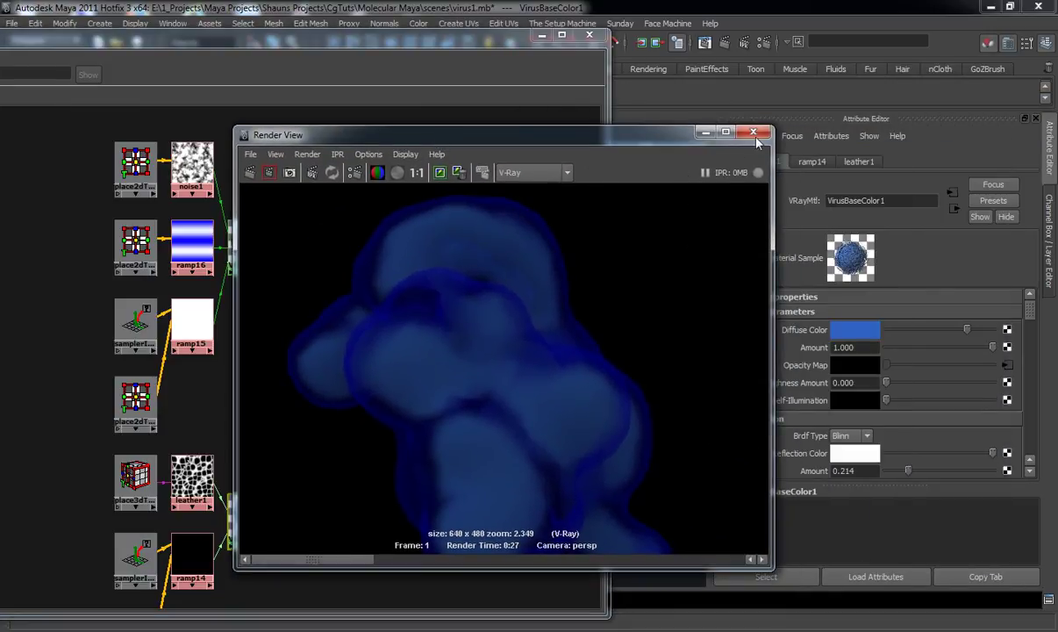